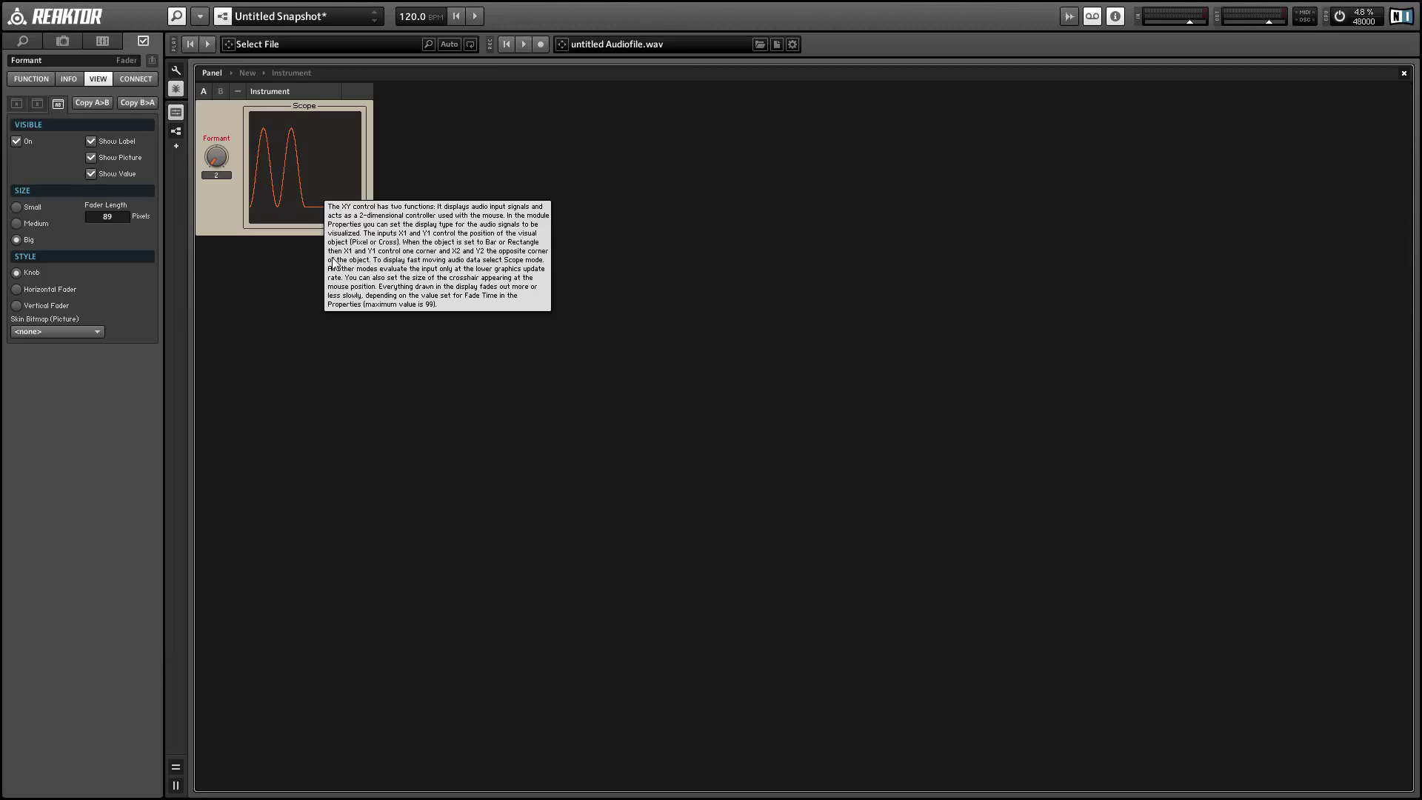
# Close the scope help text, try a higher Formant value, then reset Formant to 2.
pyautogui.click(340, 291)
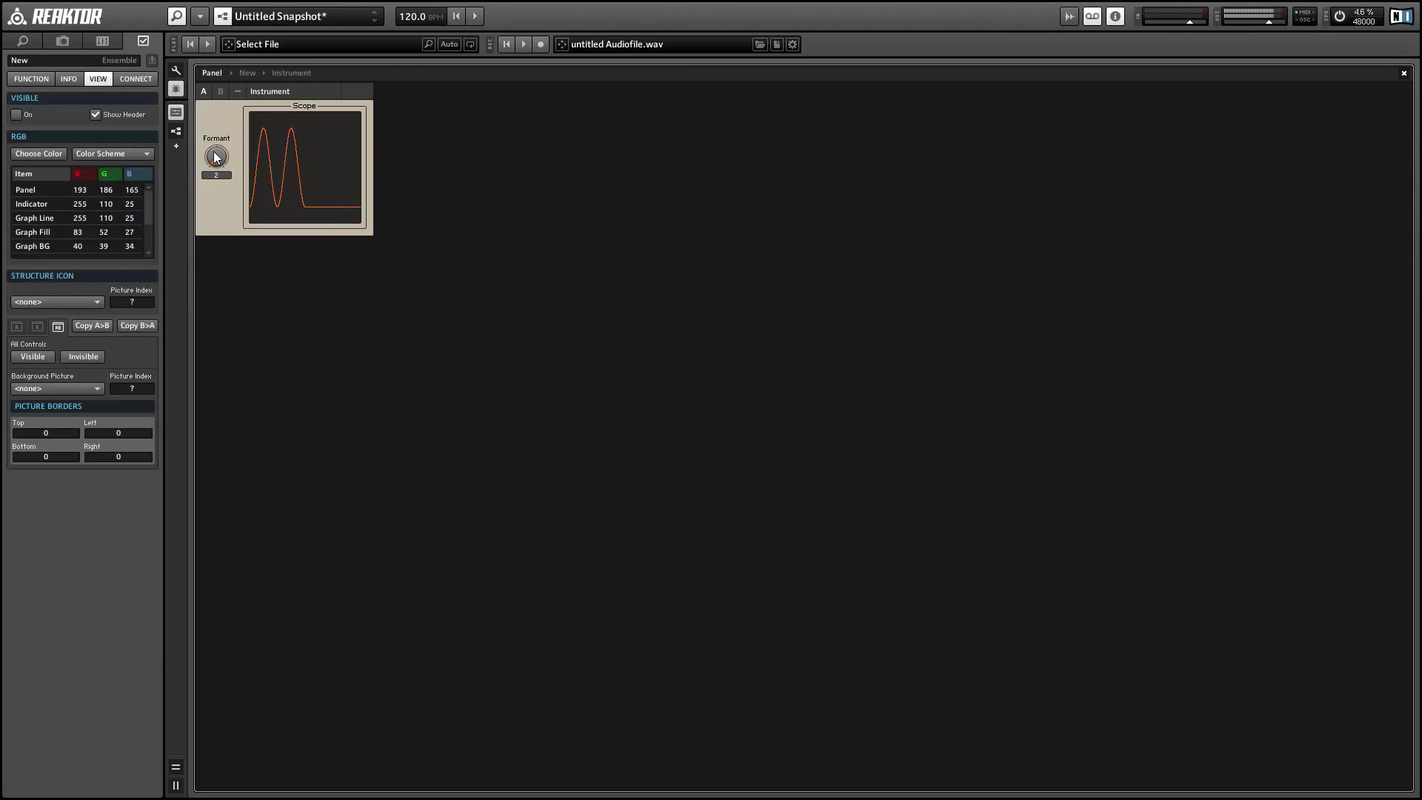
pyautogui.moveTo(217, 157); pyautogui.dragTo(212, 123)
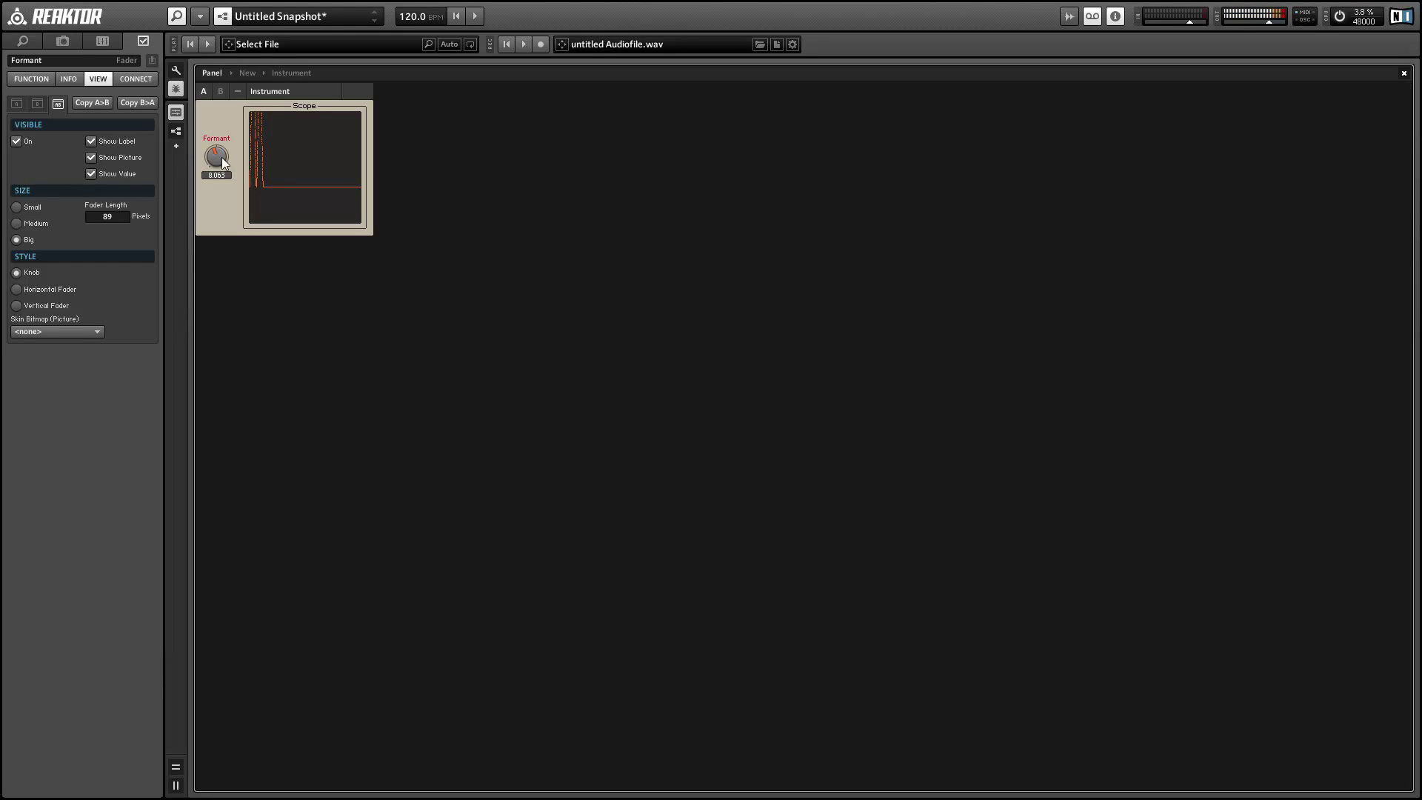
pyautogui.keyDown('ctrl'); pyautogui.click(221, 157); pyautogui.keyUp('ctrl')
pyautogui.click(306, 231)
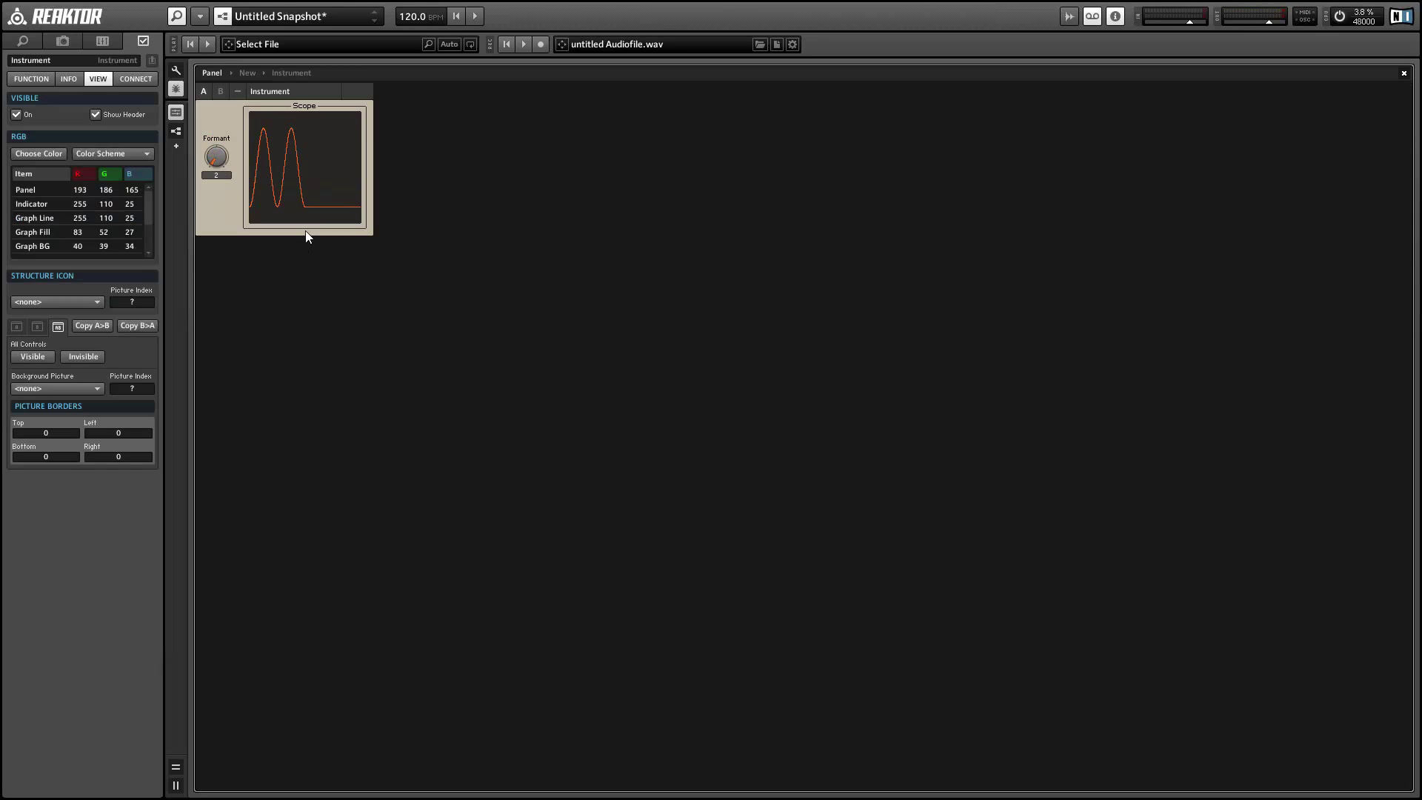
# Start a new ensemble, discarding the unsaved changes.
pyautogui.click(200, 16)
pyautogui.moveTo(211, 33)
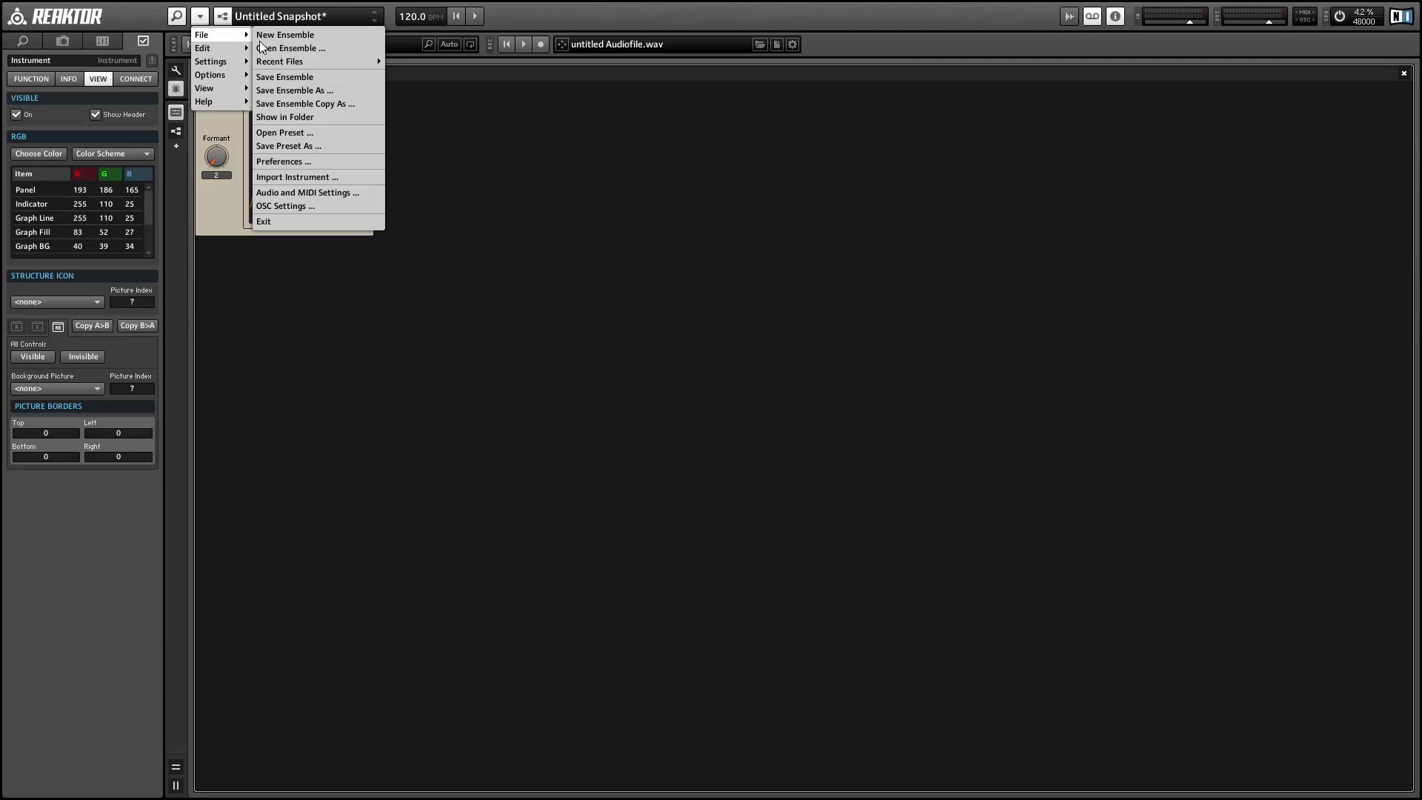
pyautogui.click(285, 42)
pyautogui.click(767, 437)
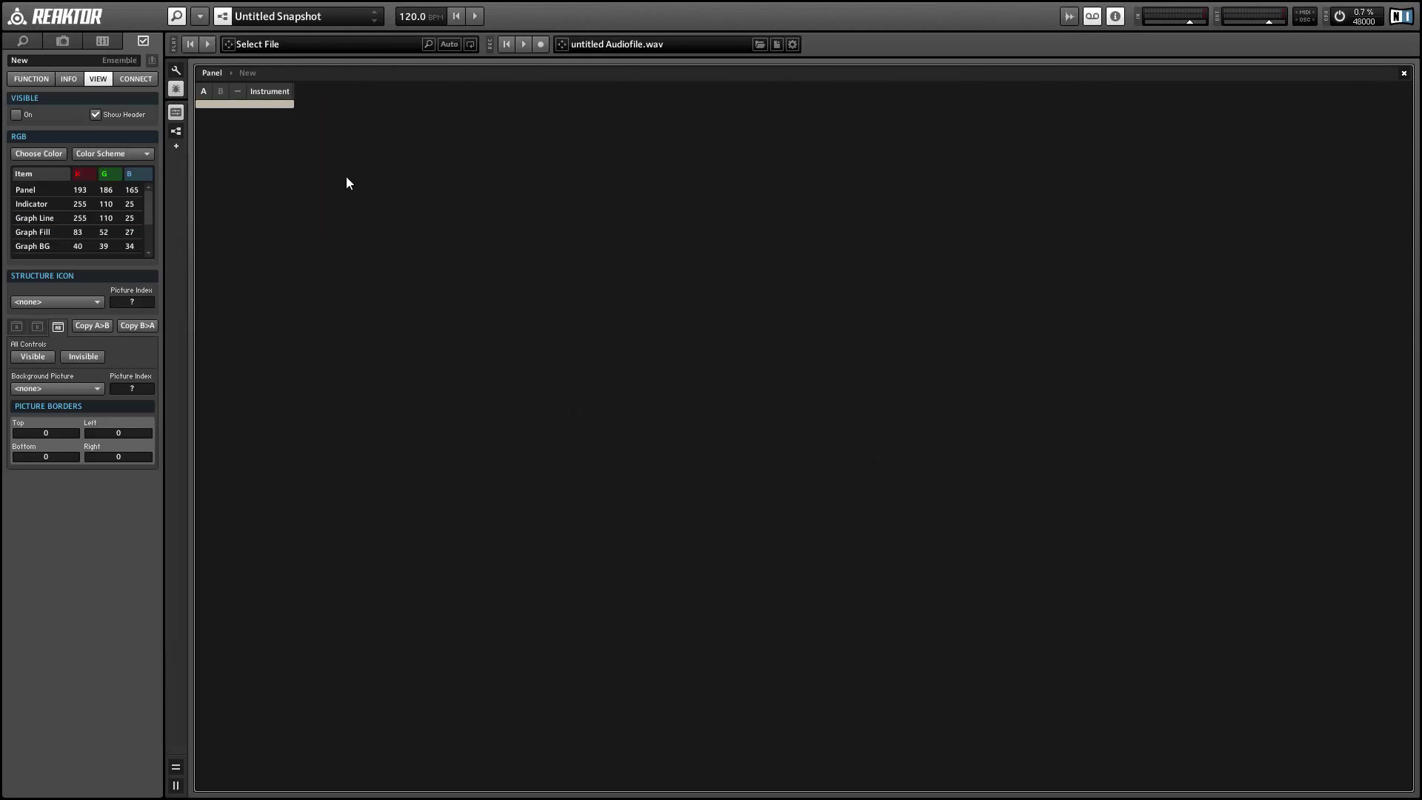
# Inside the instrument, add a new 1in1out macro and open its structure.
pyautogui.doubleClick(278, 104)
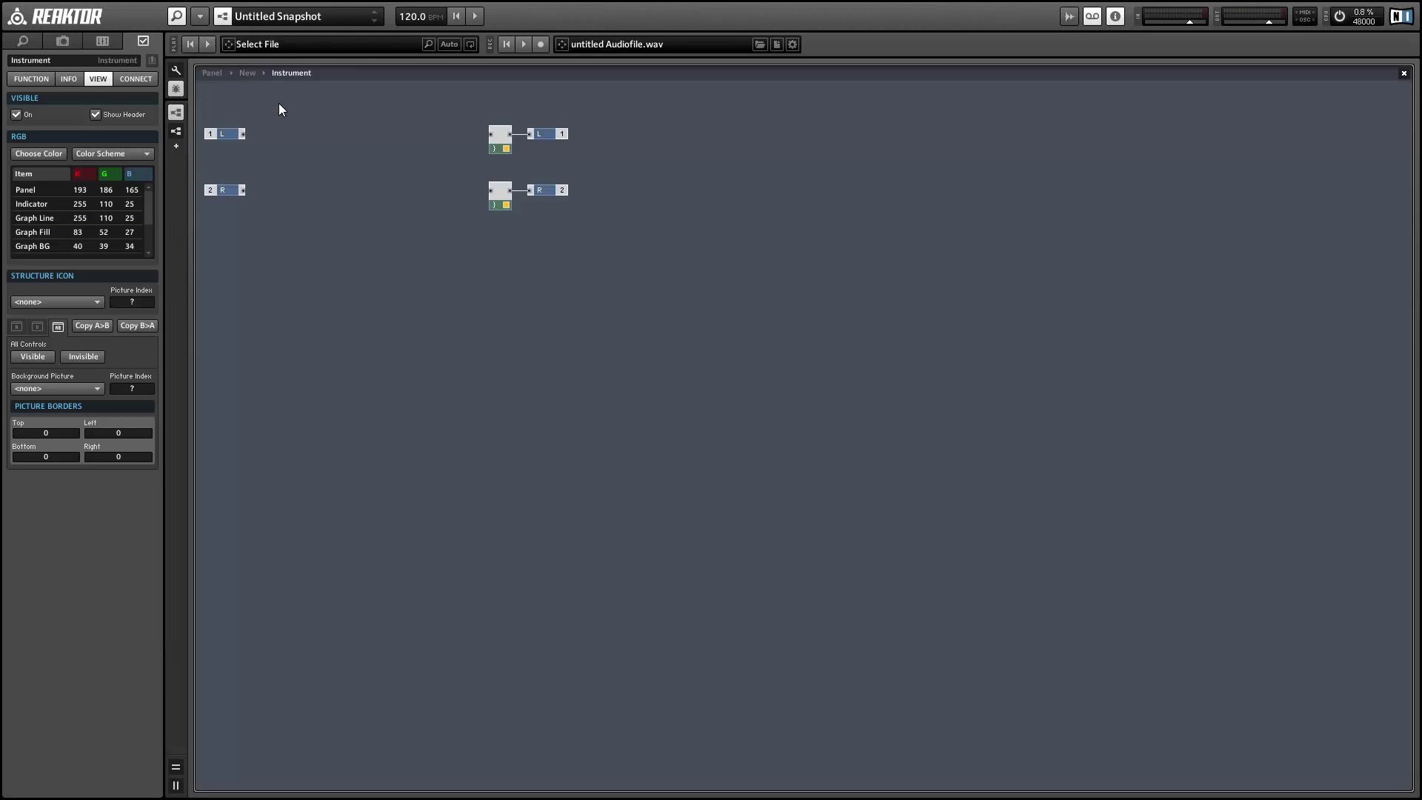
pyautogui.rightClick(437, 277)
pyautogui.moveTo(519, 327)
pyautogui.click(693, 361)
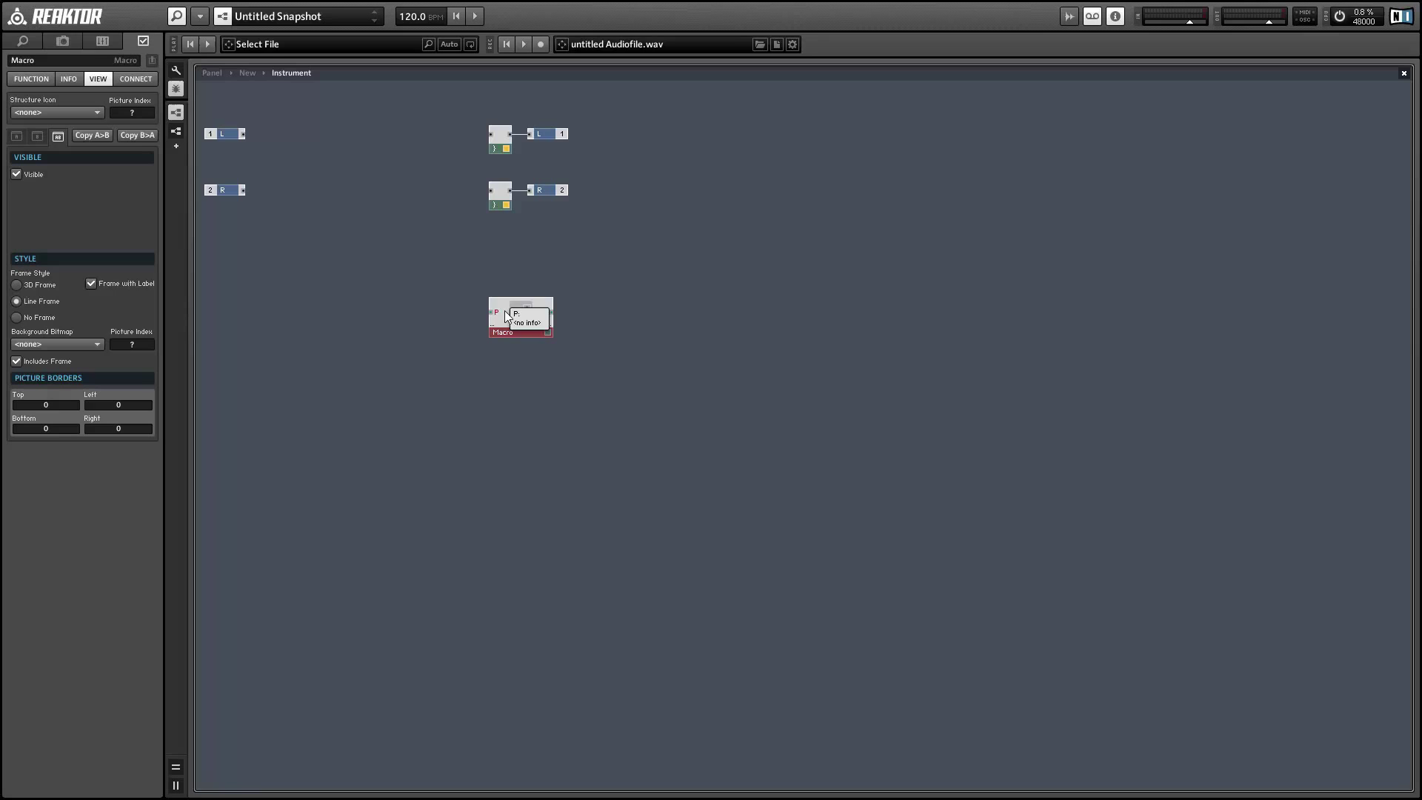
pyautogui.doubleClick(522, 313)
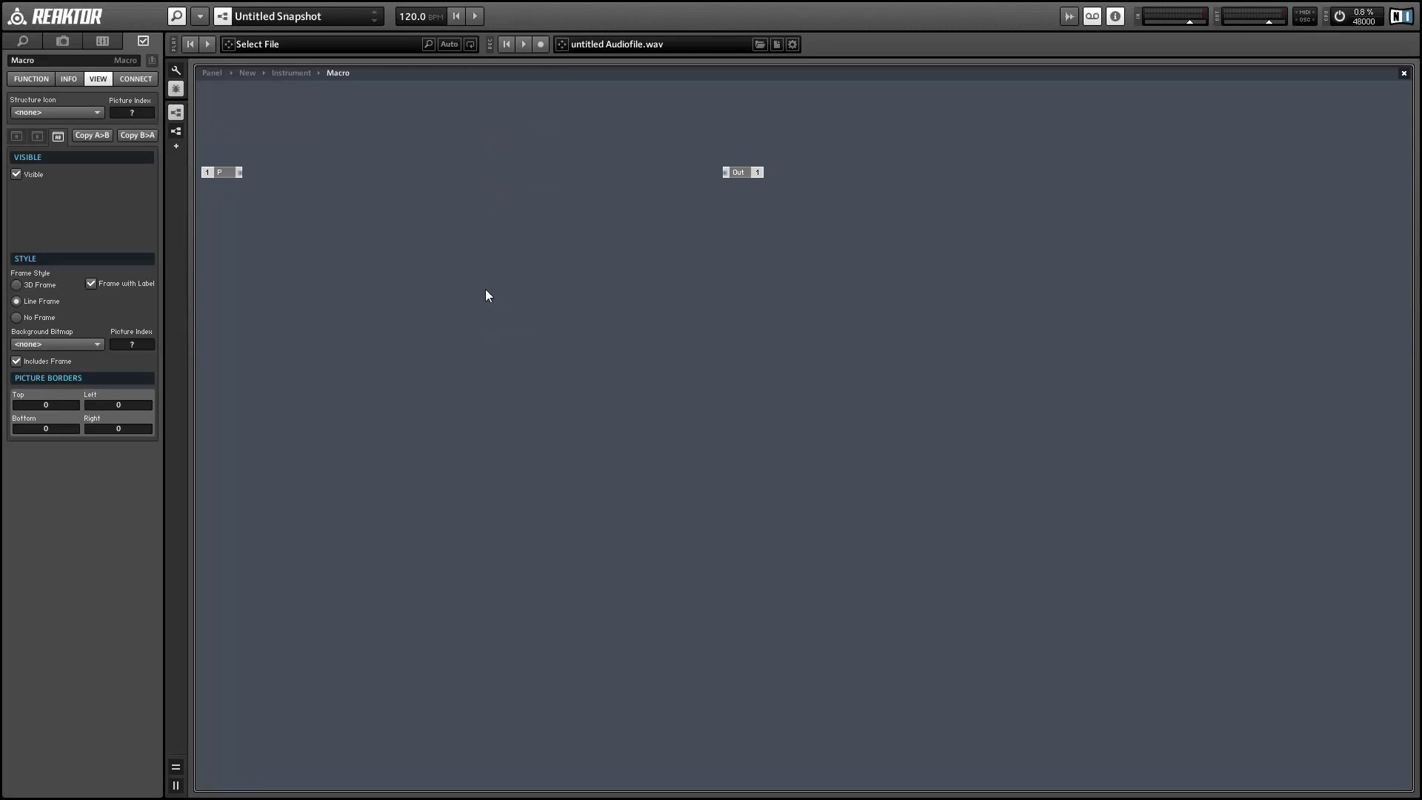
# Duplicate the P input into A and Snc inputs, stacking Snc under A.
pyautogui.moveTo(203, 175); pyautogui.dragTo(329, 212)
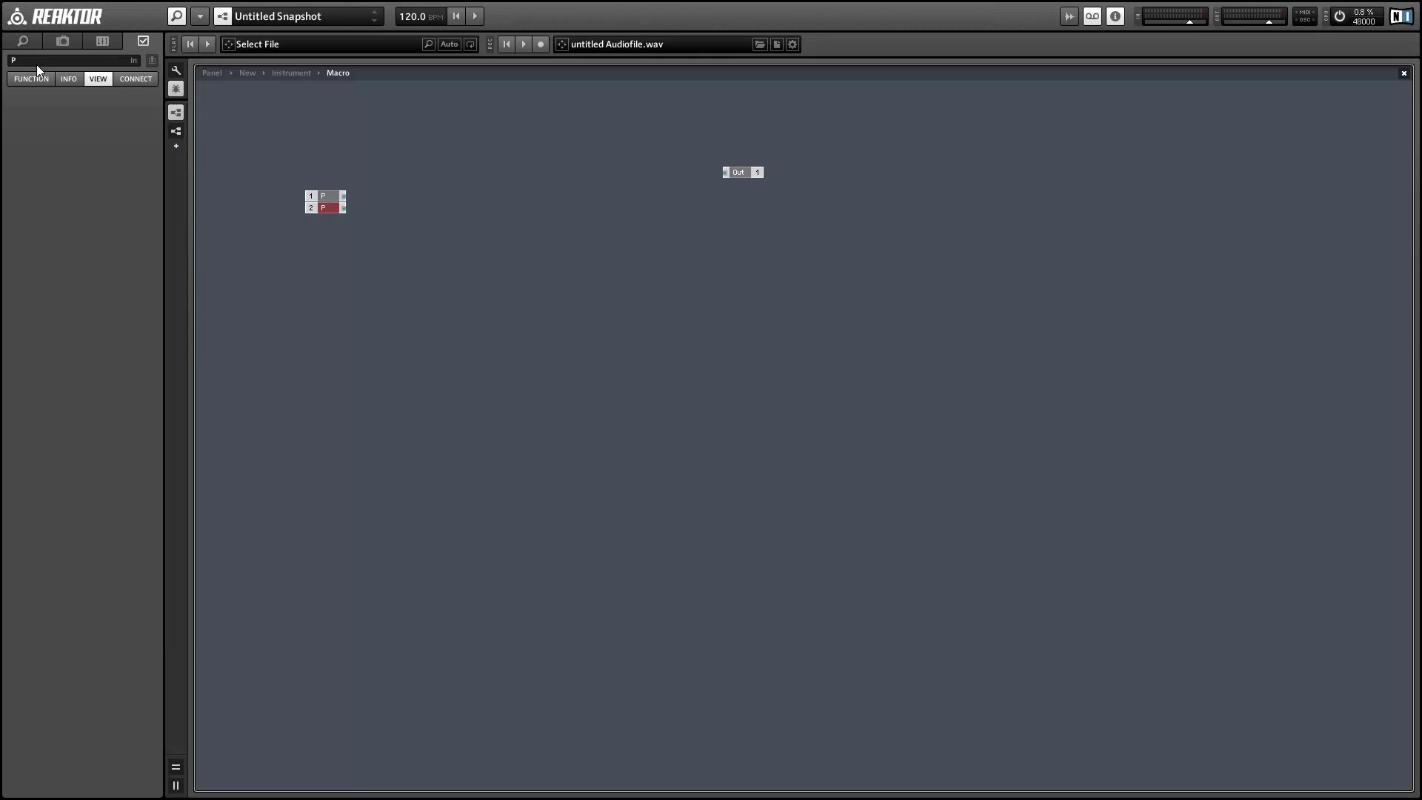
pyautogui.click(331, 231)
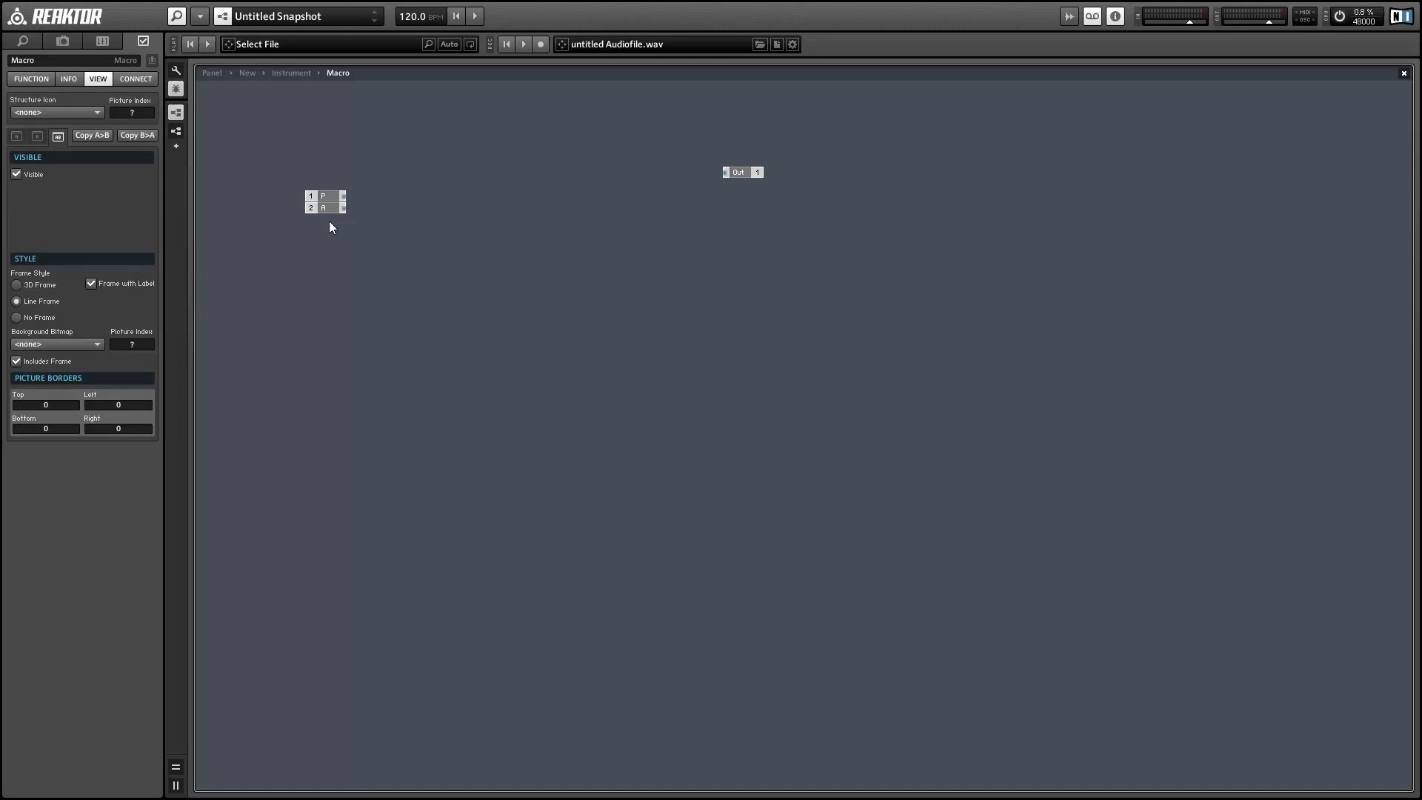
pyautogui.hotkey('ctrl', 'v')
pyautogui.click(24, 59)
pyautogui.write('Snc')
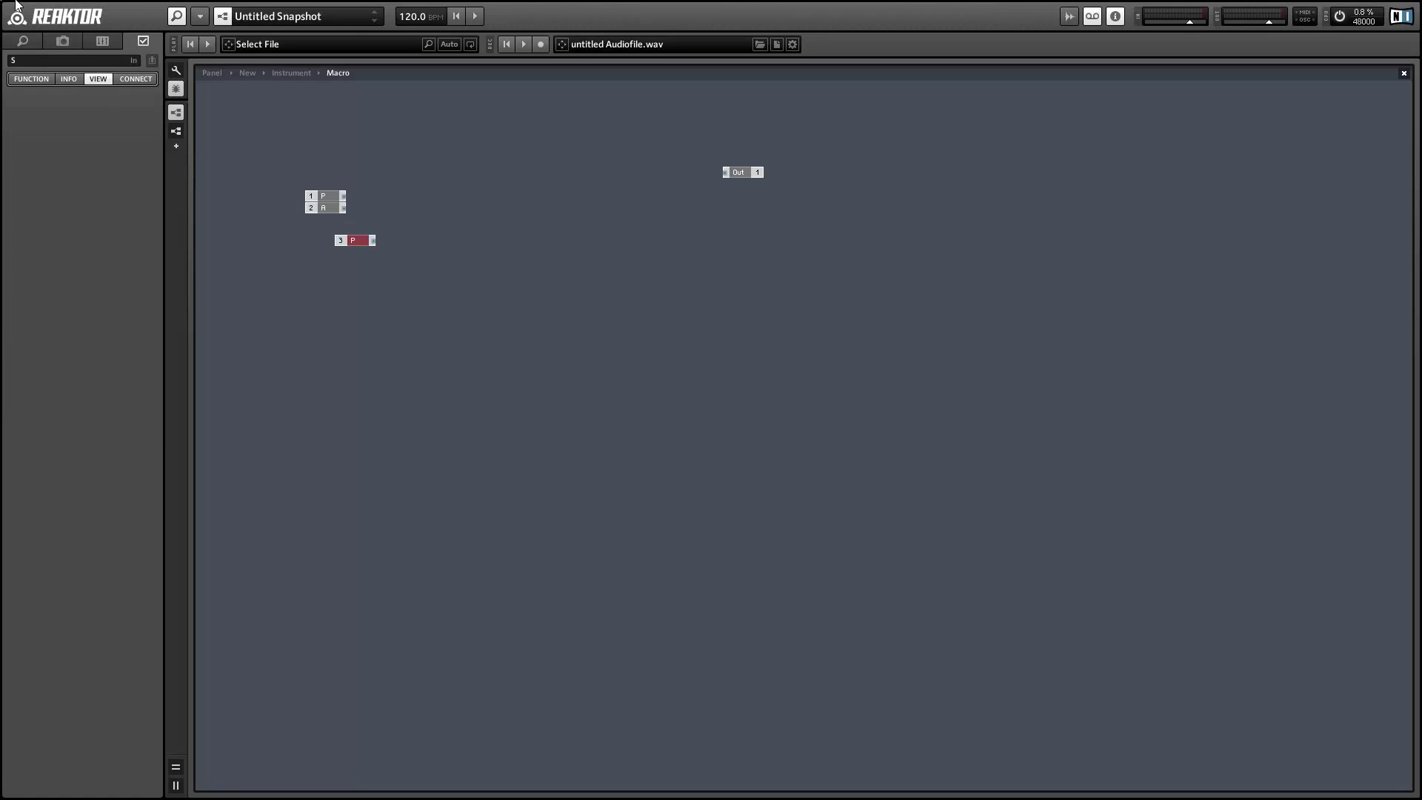
pyautogui.press('Return')
pyautogui.moveTo(356, 240); pyautogui.dragTo(318, 218)
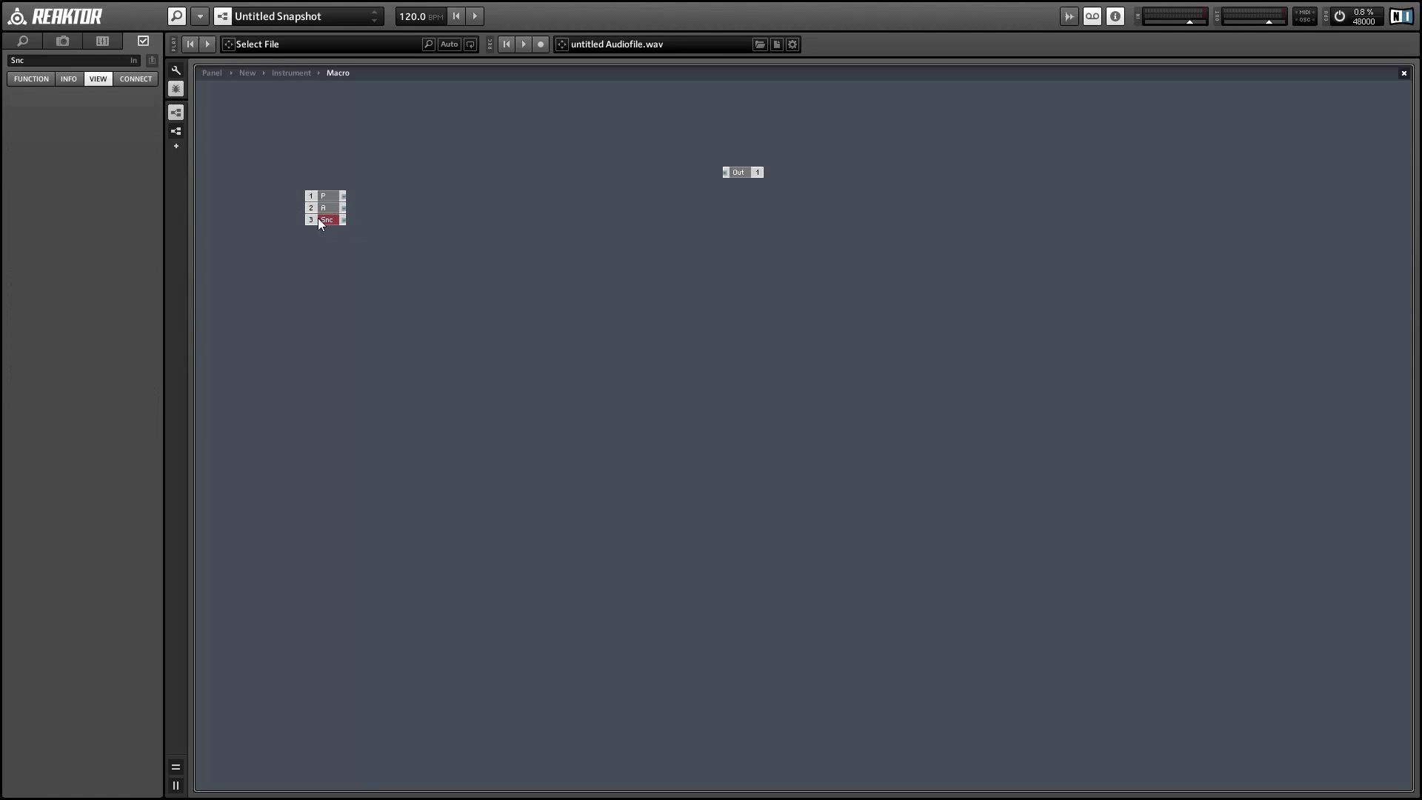
# Insert a Ramp oscillator from the built-in oscillator modules.
pyautogui.click(370, 289)
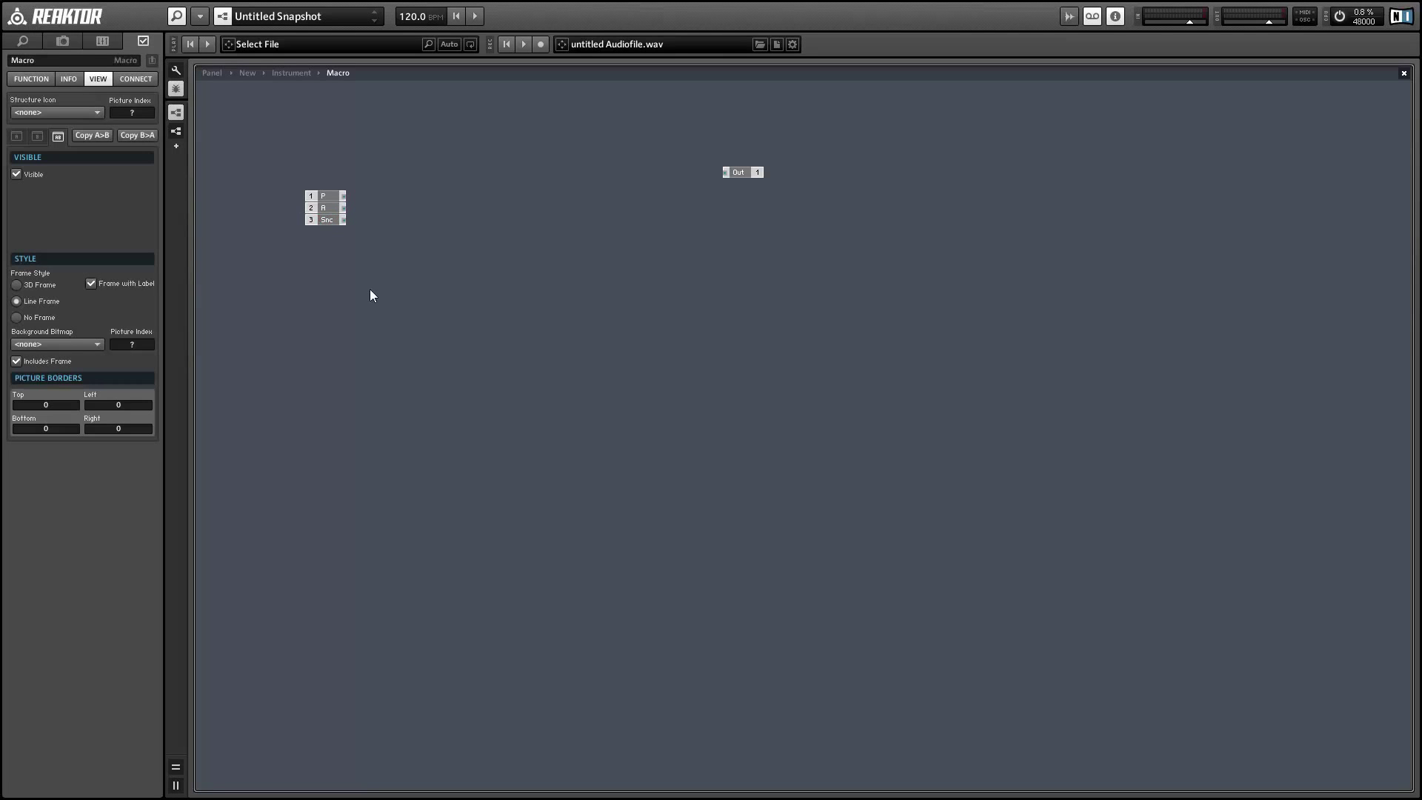
pyautogui.rightClick(513, 152)
pyautogui.moveTo(572, 162)
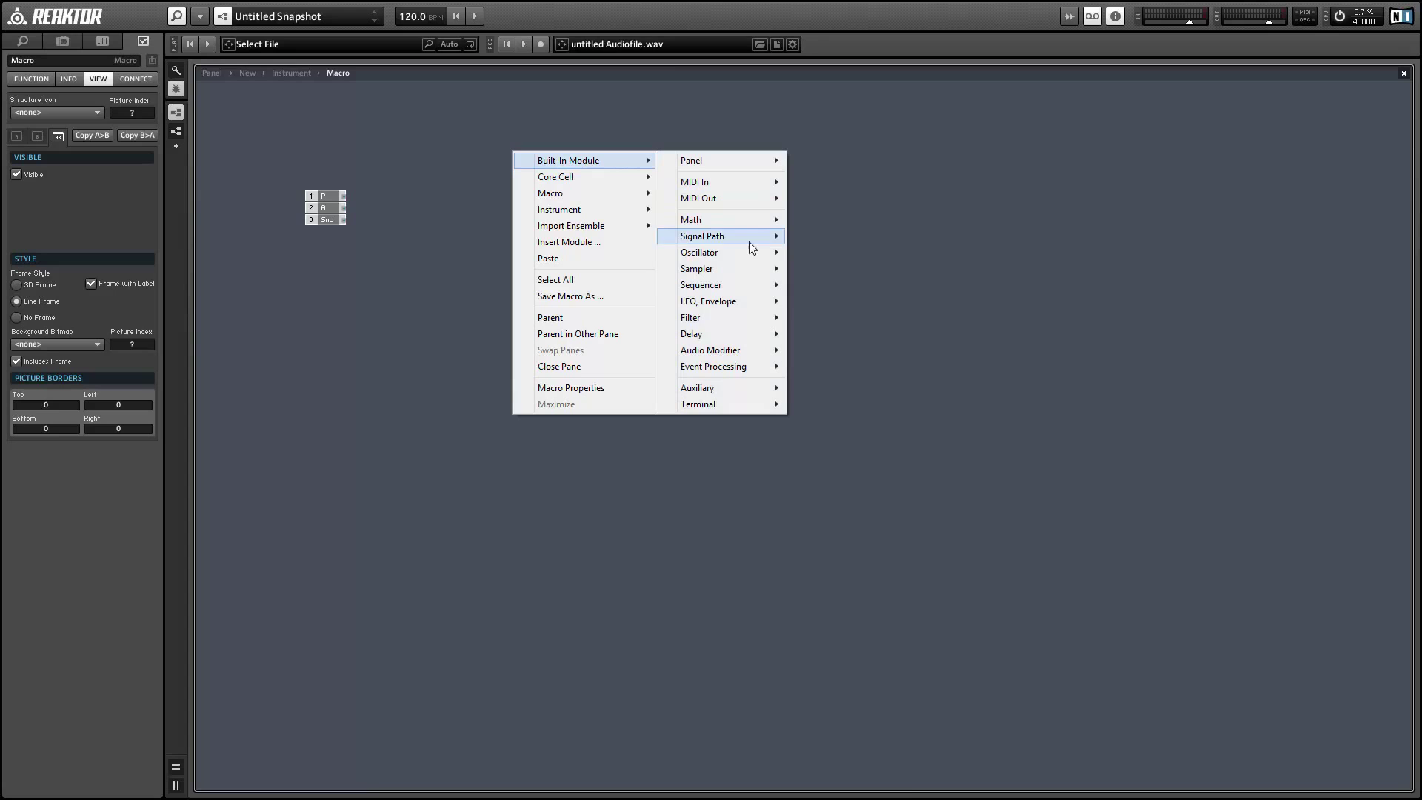
pyautogui.moveTo(741, 250)
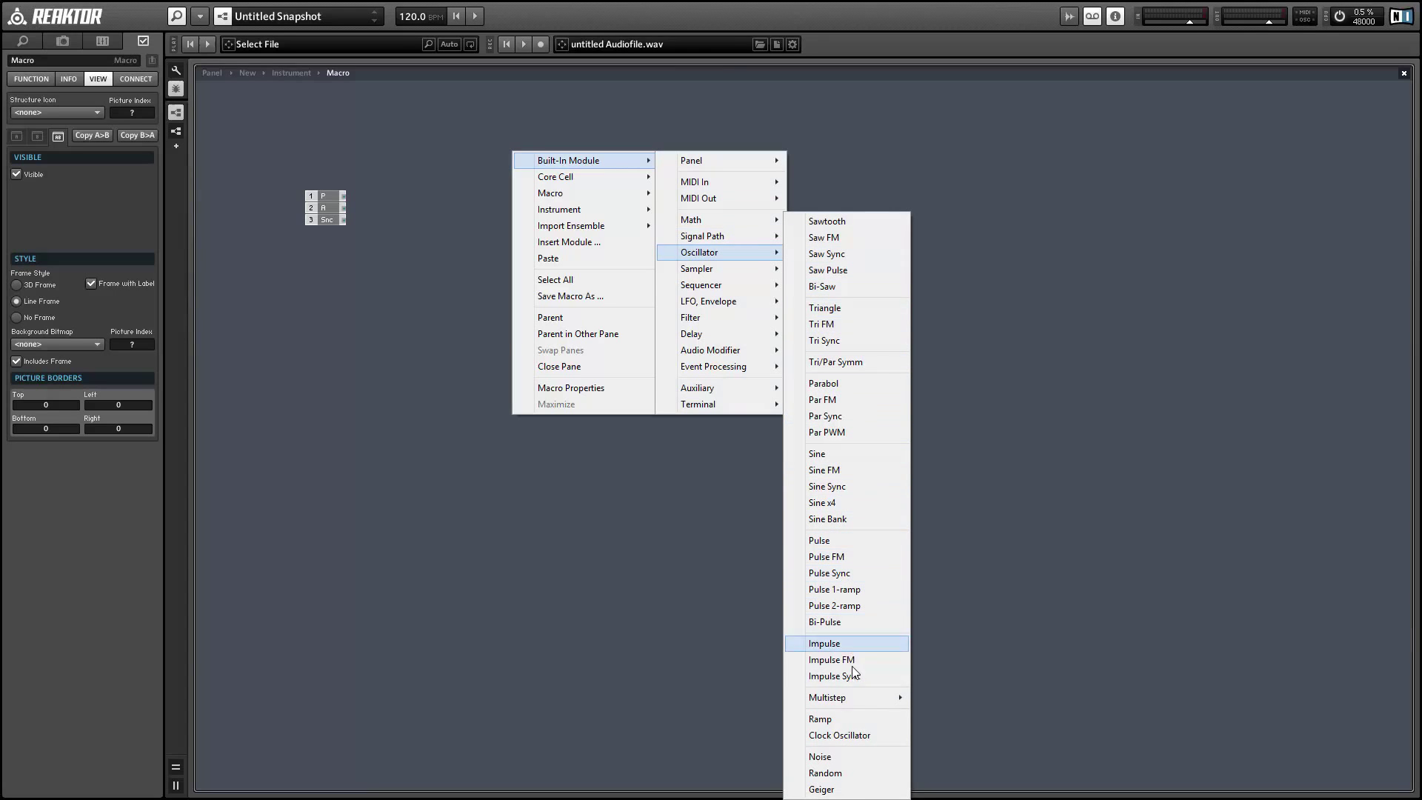
pyautogui.click(852, 718)
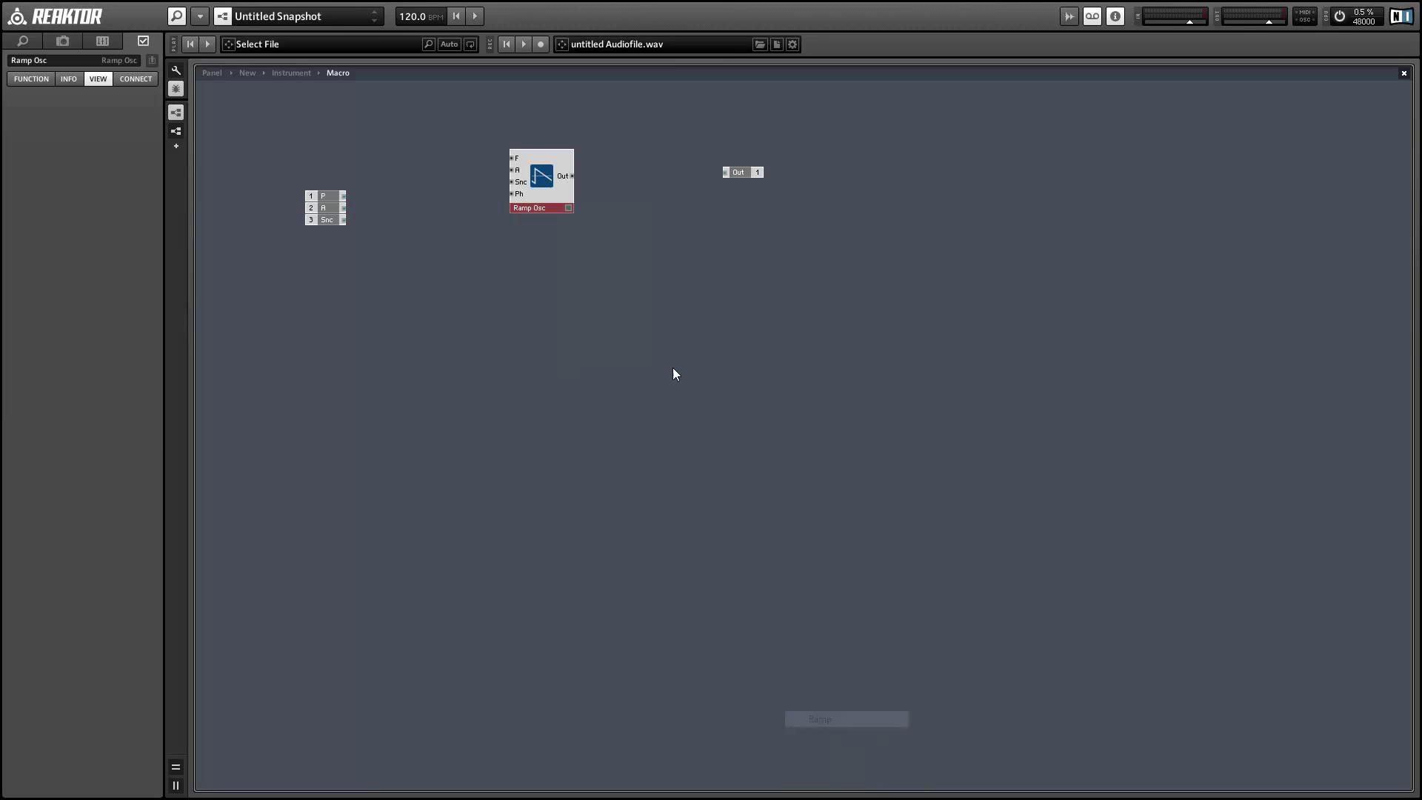
# Spread out the inputs and wire Snc into the Ramp Osc's Snc port.
pyautogui.moveTo(559, 194); pyautogui.dragTo(602, 239)
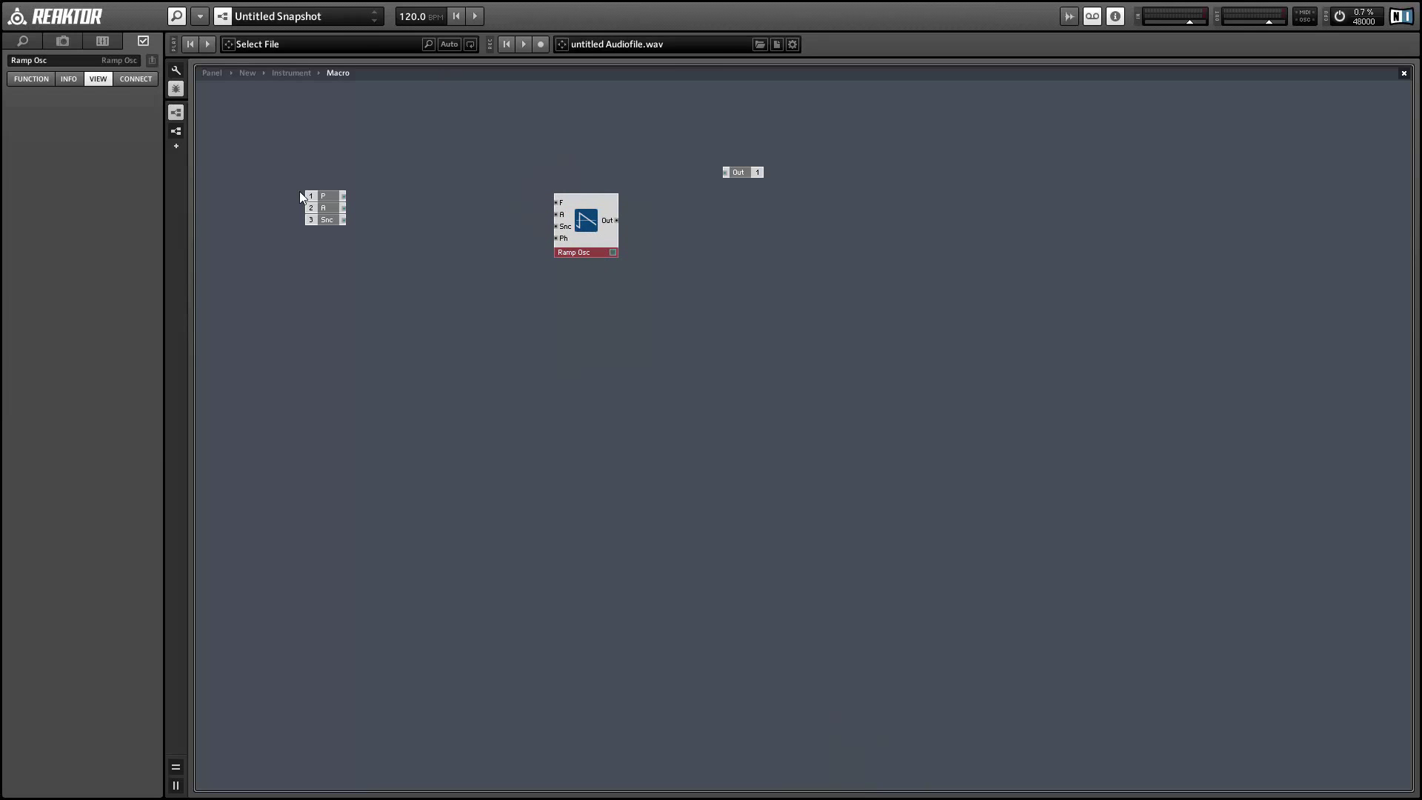
pyautogui.moveTo(326, 208); pyautogui.dragTo(415, 317)
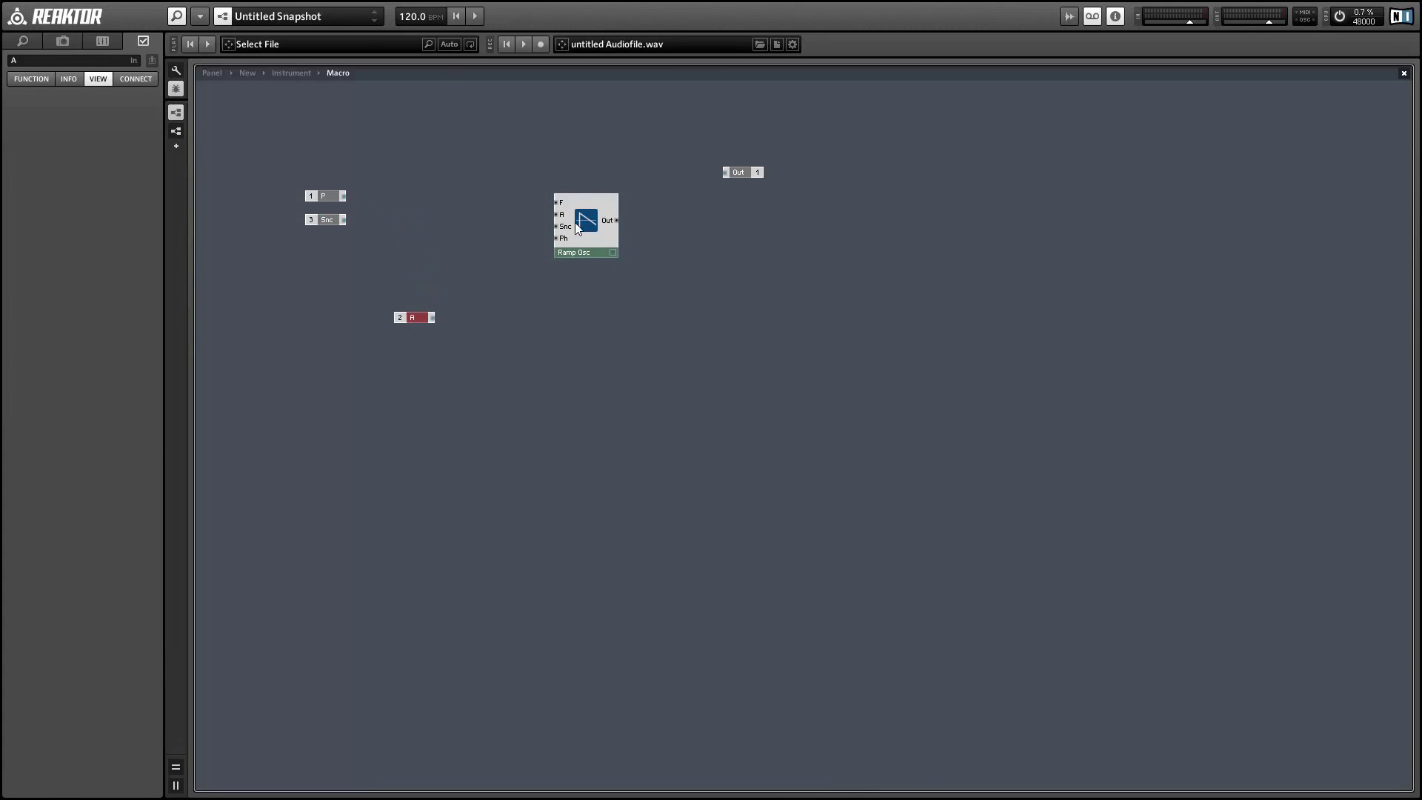
pyautogui.moveTo(333, 221); pyautogui.dragTo(529, 236)
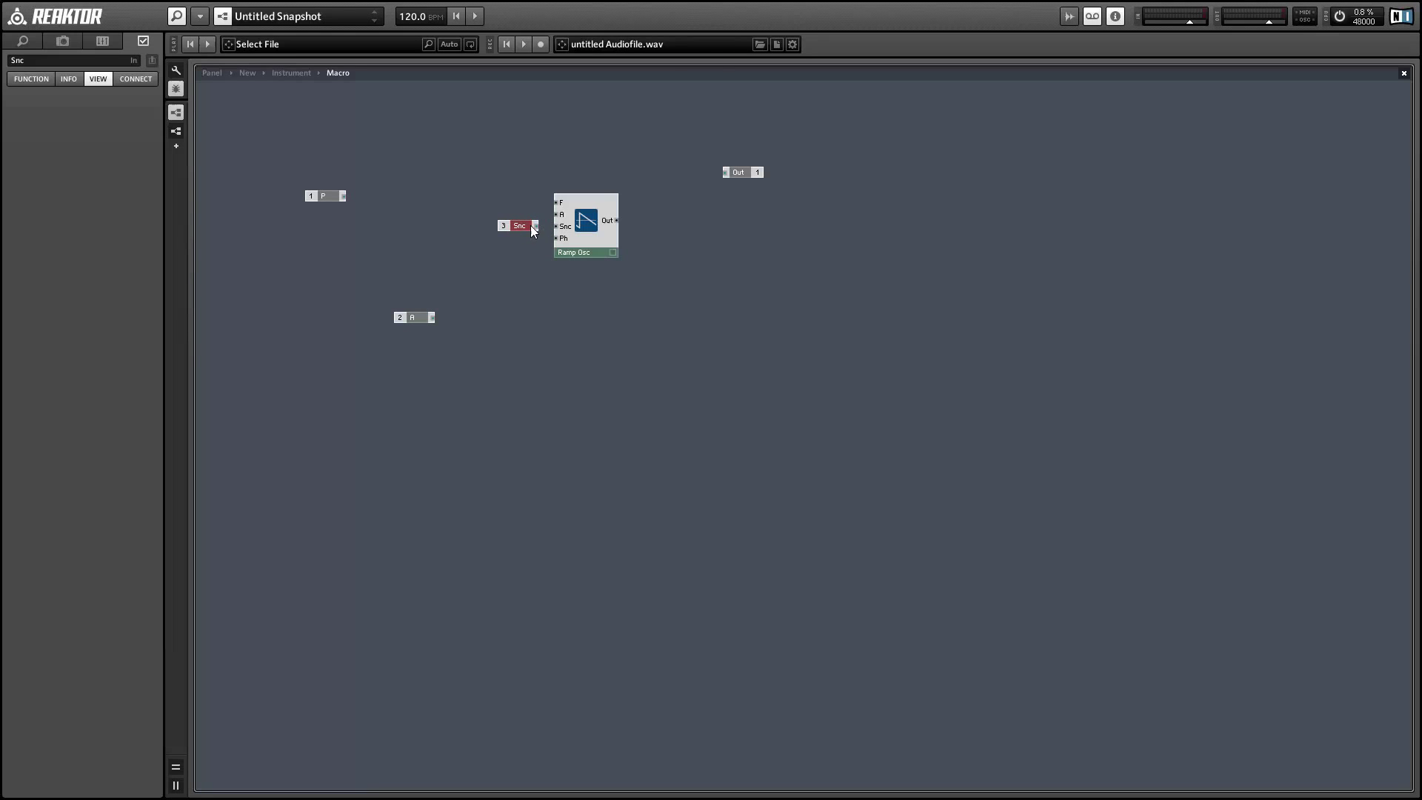
pyautogui.moveTo(538, 225); pyautogui.dragTo(556, 226)
pyautogui.click(450, 185)
pyautogui.moveTo(336, 187); pyautogui.dragTo(384, 201)
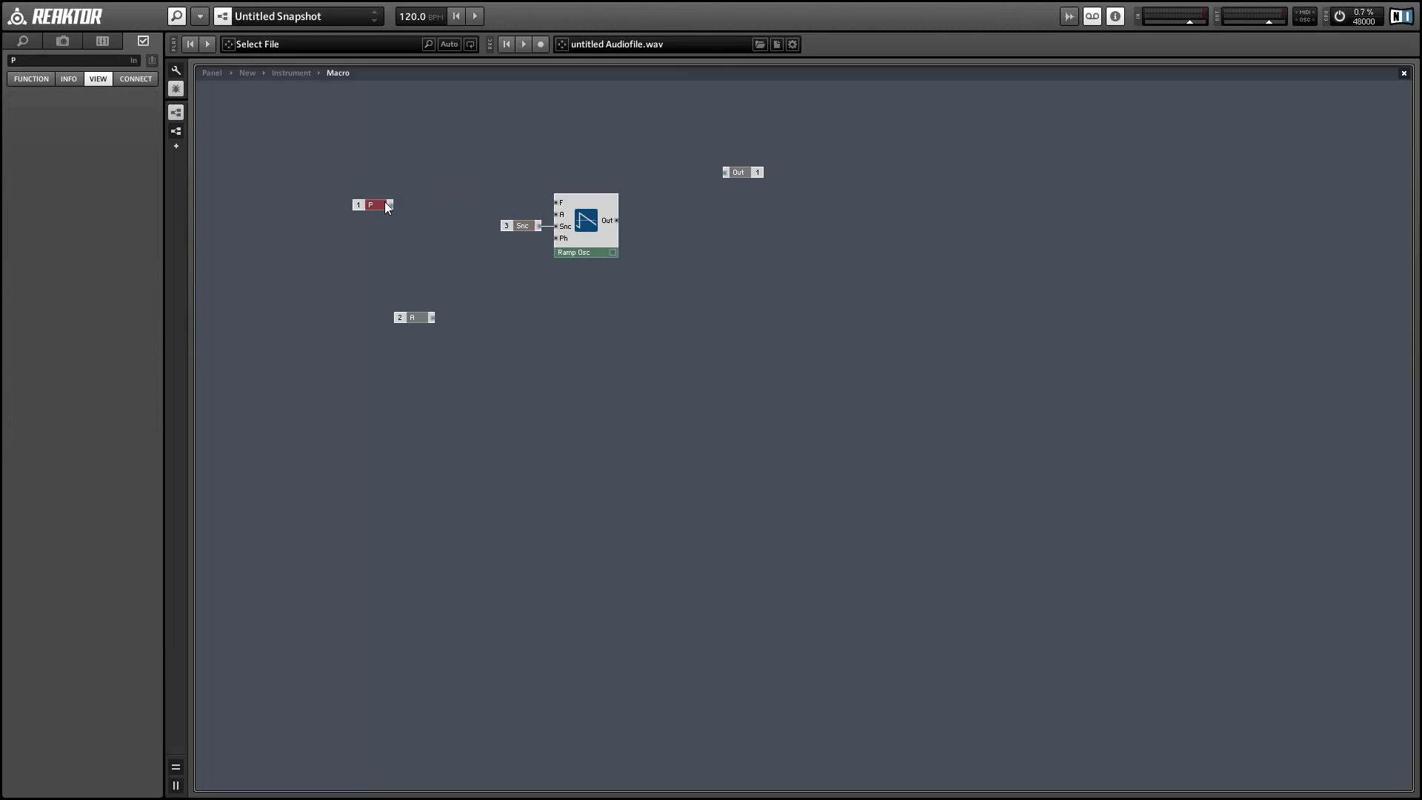
# Insert an Expon. (A) math module into the macro.
pyautogui.rightClick(453, 176)
pyautogui.moveTo(503, 185)
pyautogui.moveTo(679, 245)
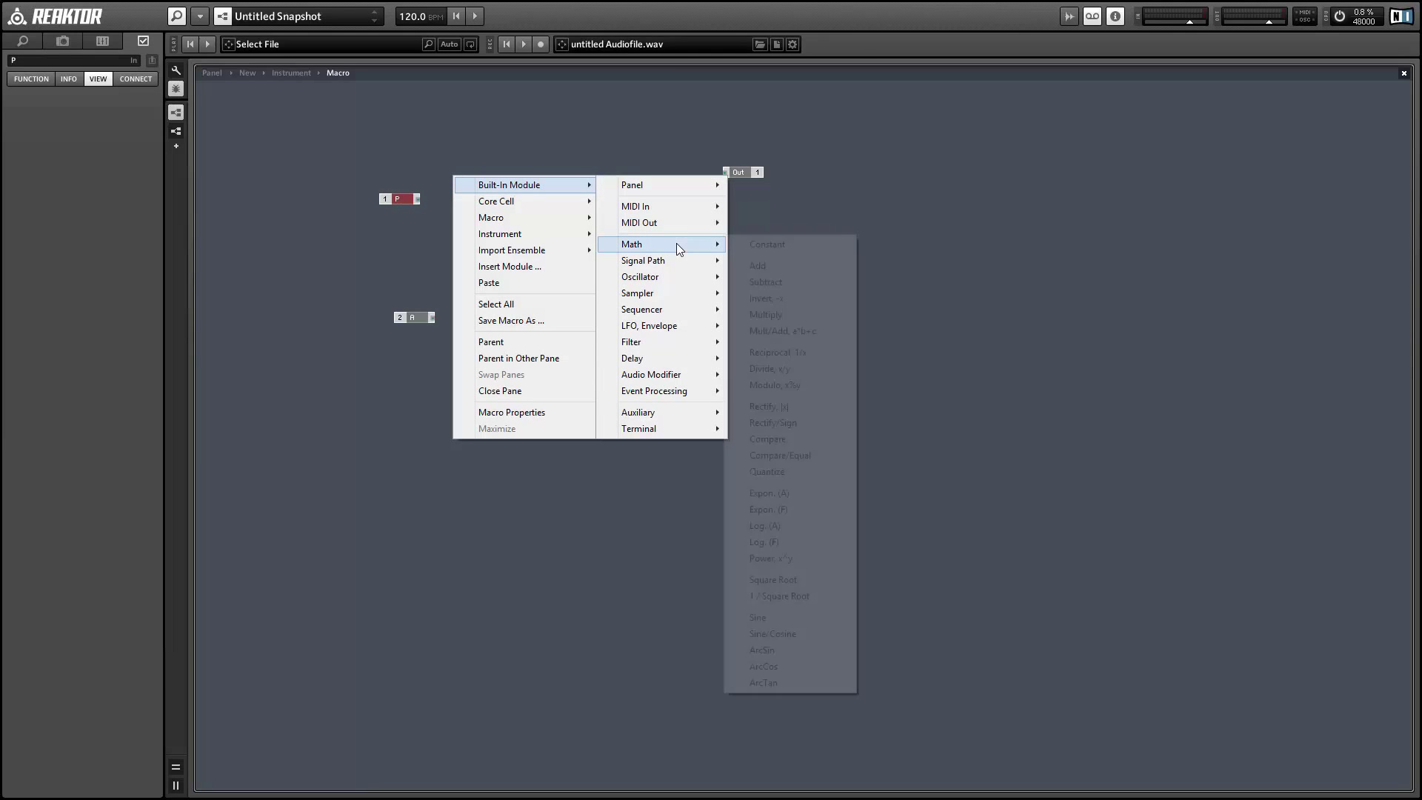
pyautogui.click(774, 493)
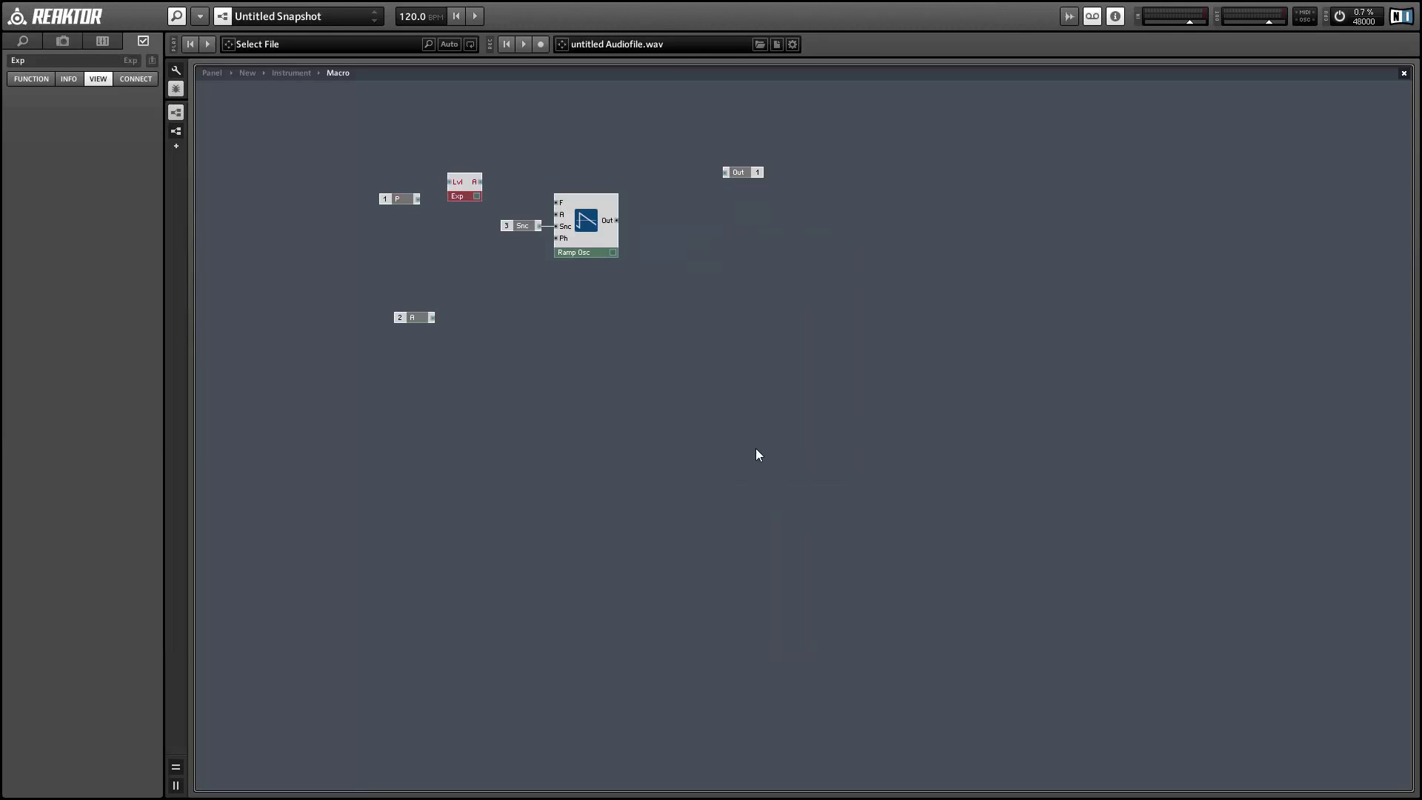
pyautogui.click(510, 145)
# Add an Expon. (F) module and route P through it into Ramp Osc's F input.
pyautogui.rightClick(510, 143)
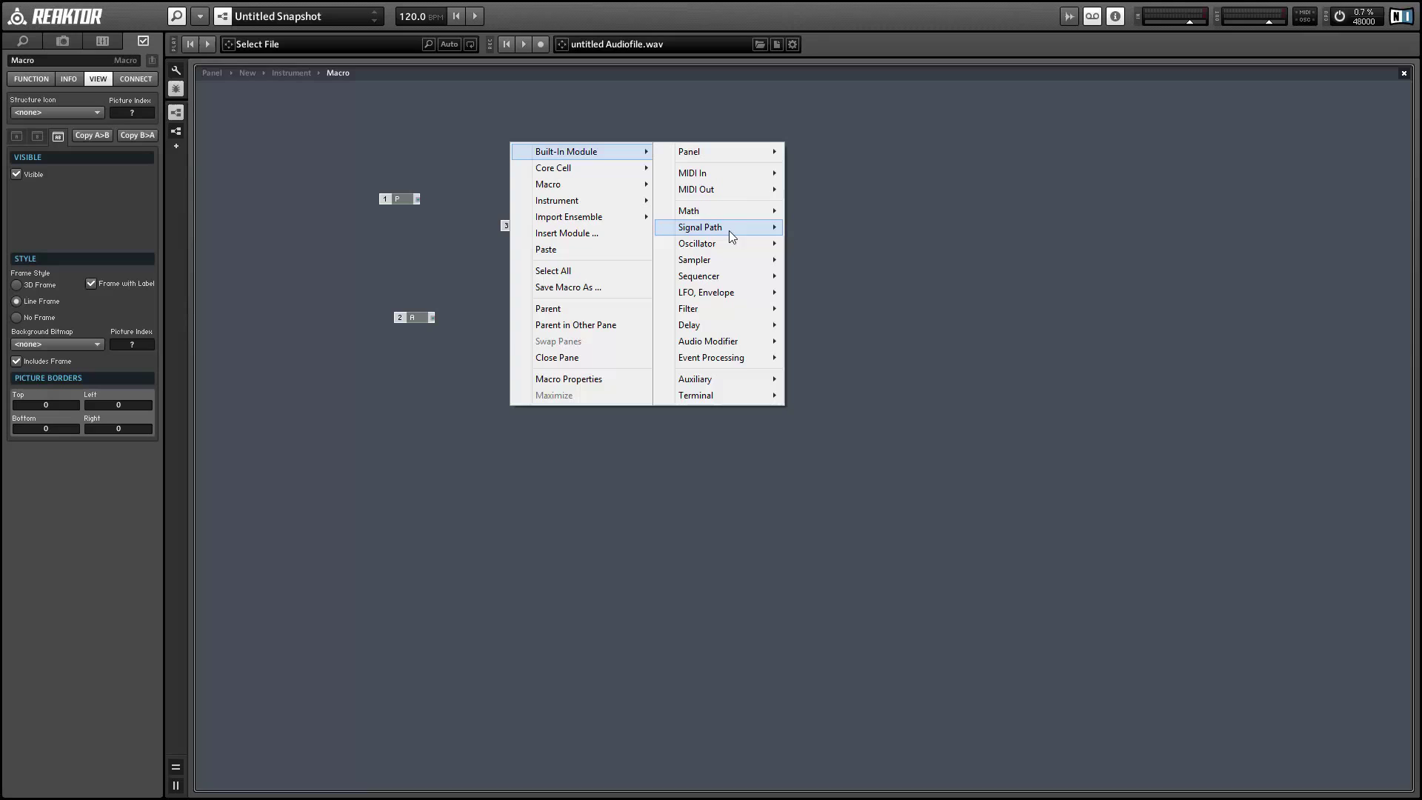
pyautogui.moveTo(722, 229)
pyautogui.click(873, 474)
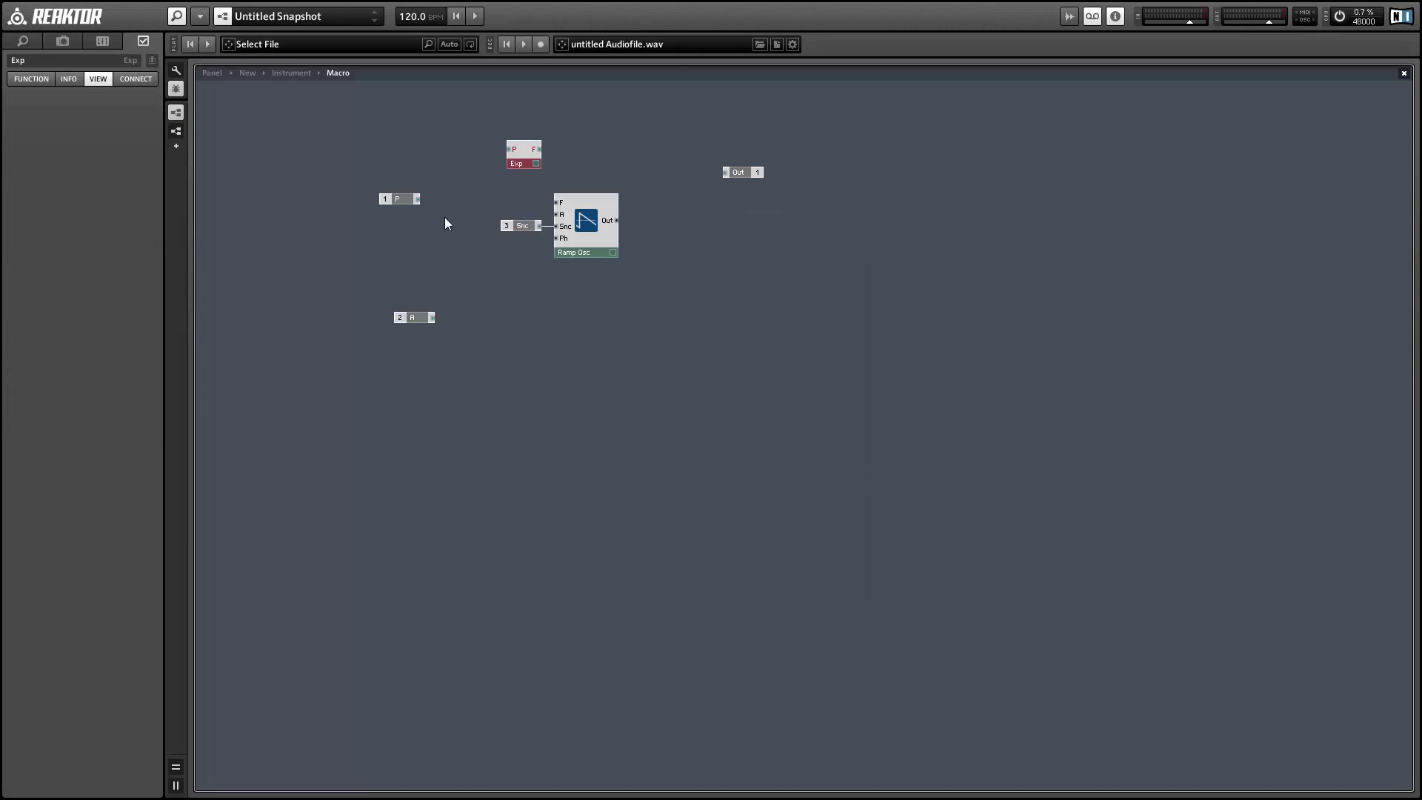
pyautogui.moveTo(417, 198); pyautogui.dragTo(509, 150)
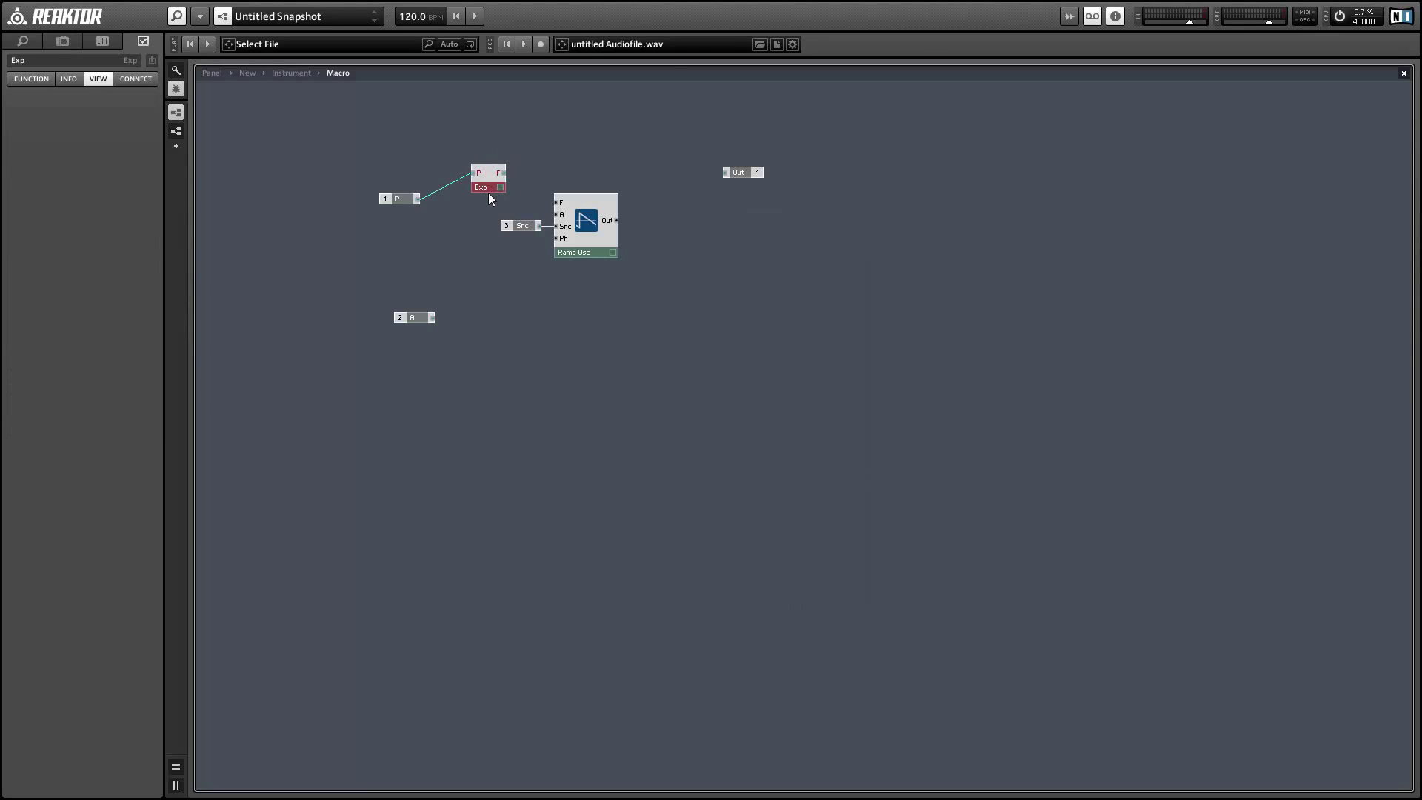
pyautogui.moveTo(468, 200); pyautogui.dragTo(557, 202)
# Feed Ramp Osc's A input a constant 1.
pyautogui.moveTo(390, 162); pyautogui.dragTo(447, 220)
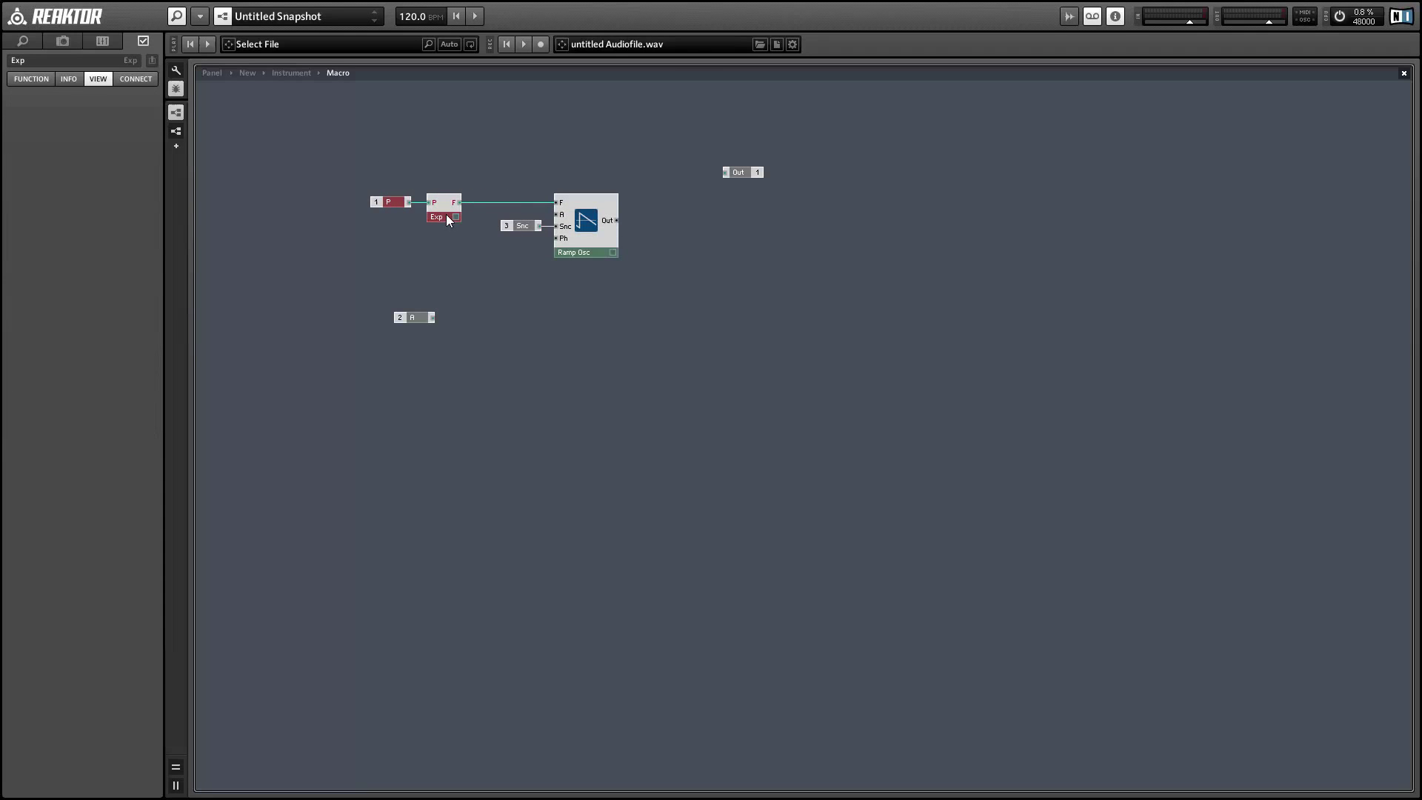
pyautogui.rightClick(557, 214)
pyautogui.click(623, 243)
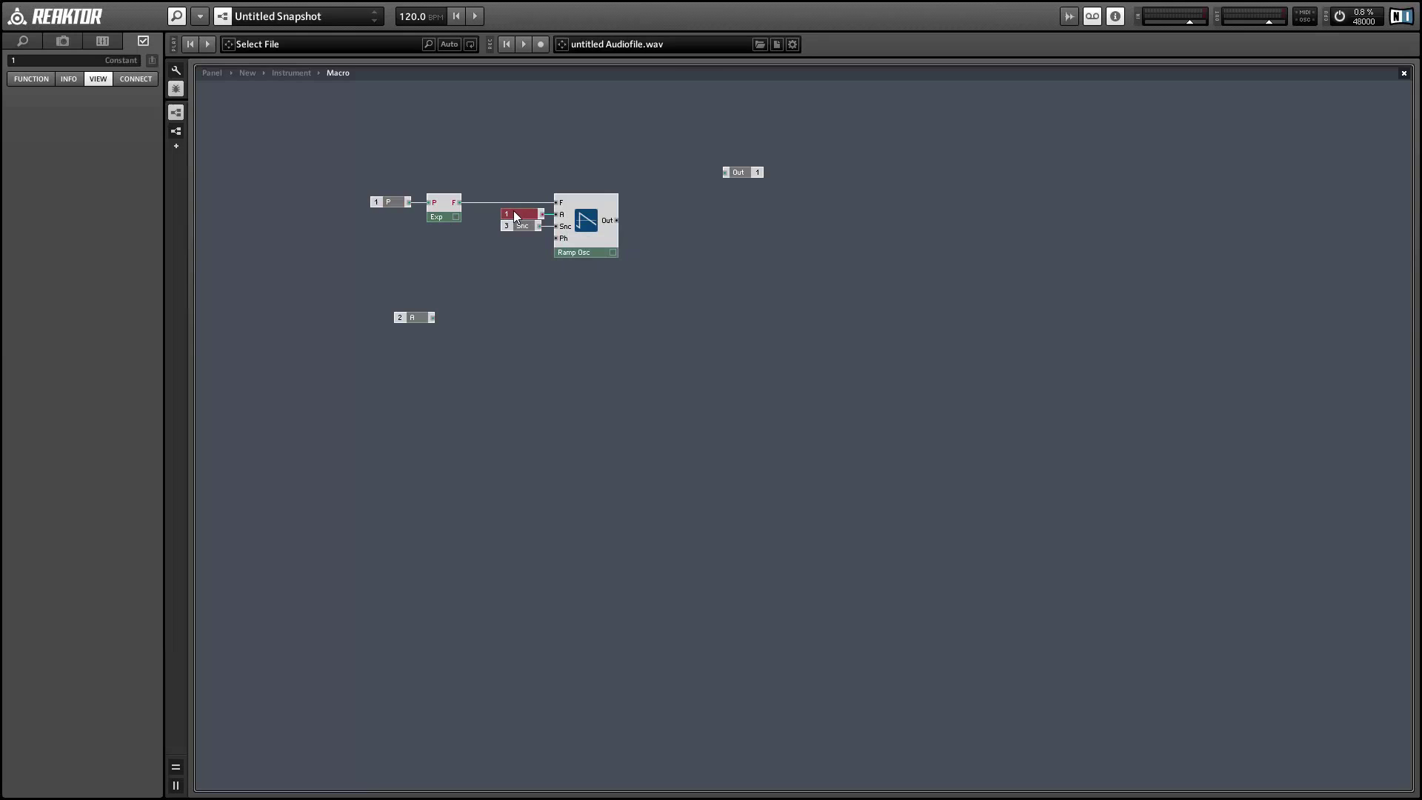
pyautogui.moveTo(517, 216); pyautogui.dragTo(514, 212)
# Rearrange the P, Exp, constant, Snc and A modules into a tidy layout.
pyautogui.moveTo(366, 160); pyautogui.dragTo(454, 235)
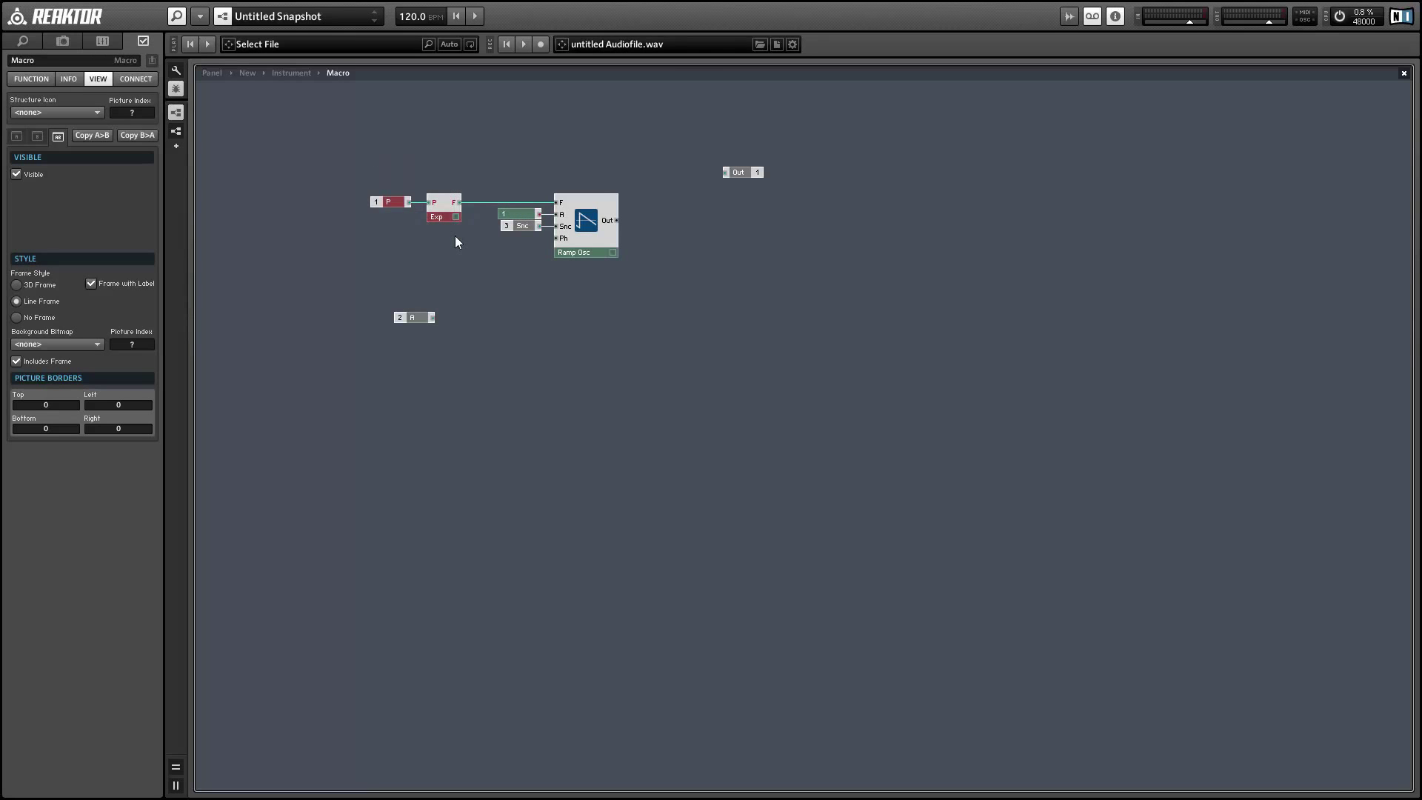
pyautogui.moveTo(482, 158); pyautogui.dragTo(524, 237)
pyautogui.moveTo(523, 227); pyautogui.dragTo(450, 238)
pyautogui.moveTo(389, 204); pyautogui.dragTo(584, 252)
pyautogui.moveTo(584, 252); pyautogui.dragTo(469, 231)
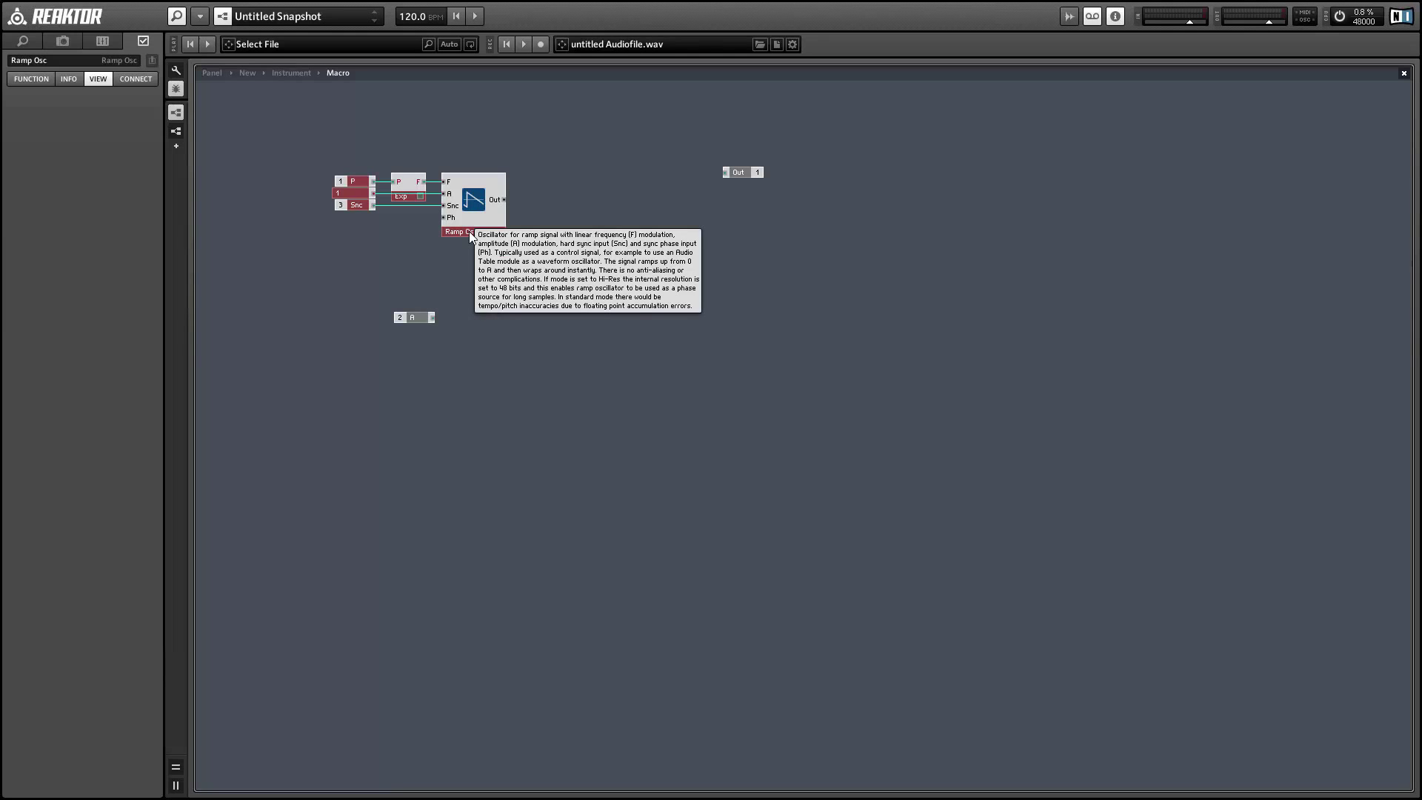
pyautogui.moveTo(423, 313); pyautogui.dragTo(672, 189)
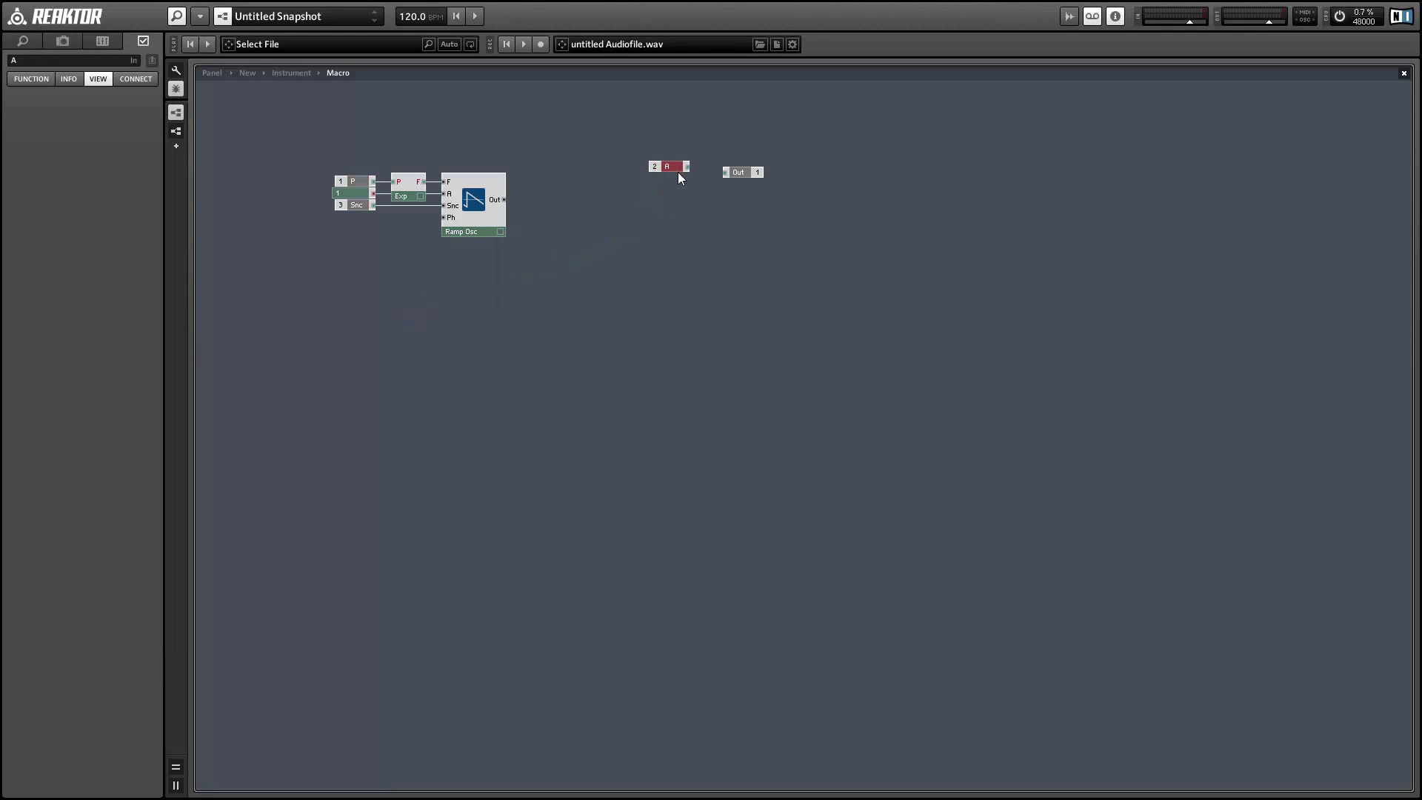
# Insert a Multiply module beside Ramp Osc's output.
pyautogui.rightClick(375, 337)
pyautogui.moveTo(445, 345)
pyautogui.moveTo(603, 405)
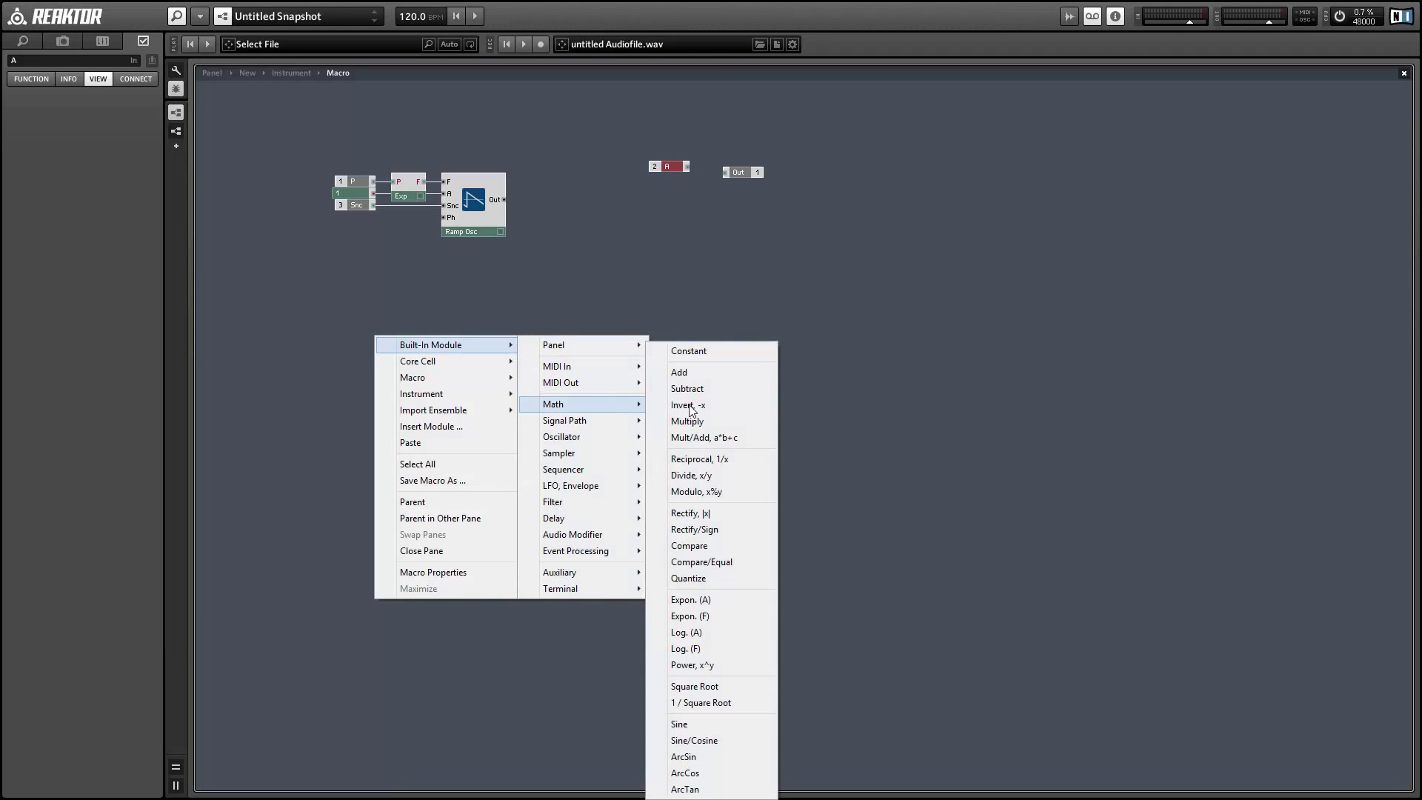
pyautogui.click(729, 422)
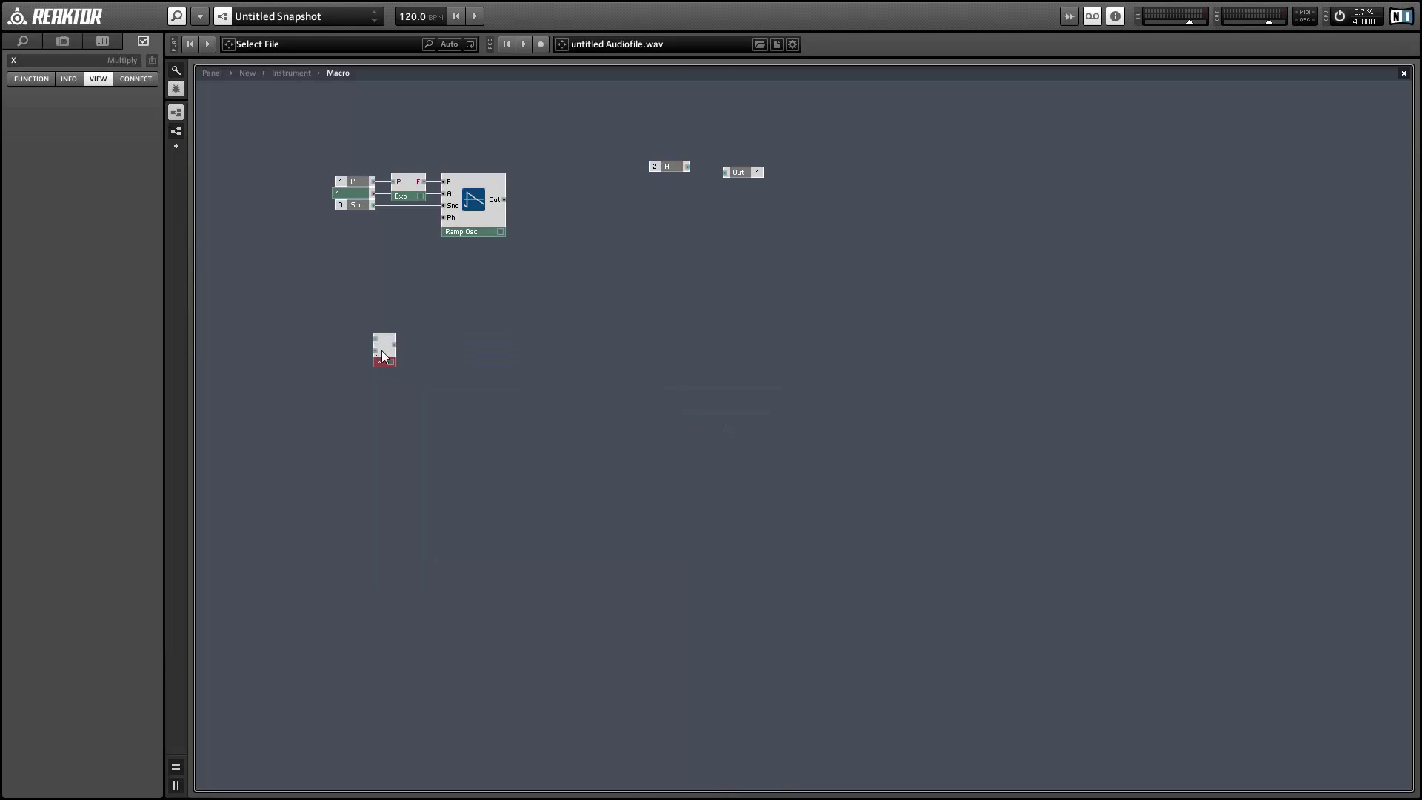
pyautogui.moveTo(383, 357); pyautogui.dragTo(570, 273)
# Create a Formant control on the multiplier input with range 2–16, default 9.
pyautogui.rightClick(600, 250)
pyautogui.click(637, 260)
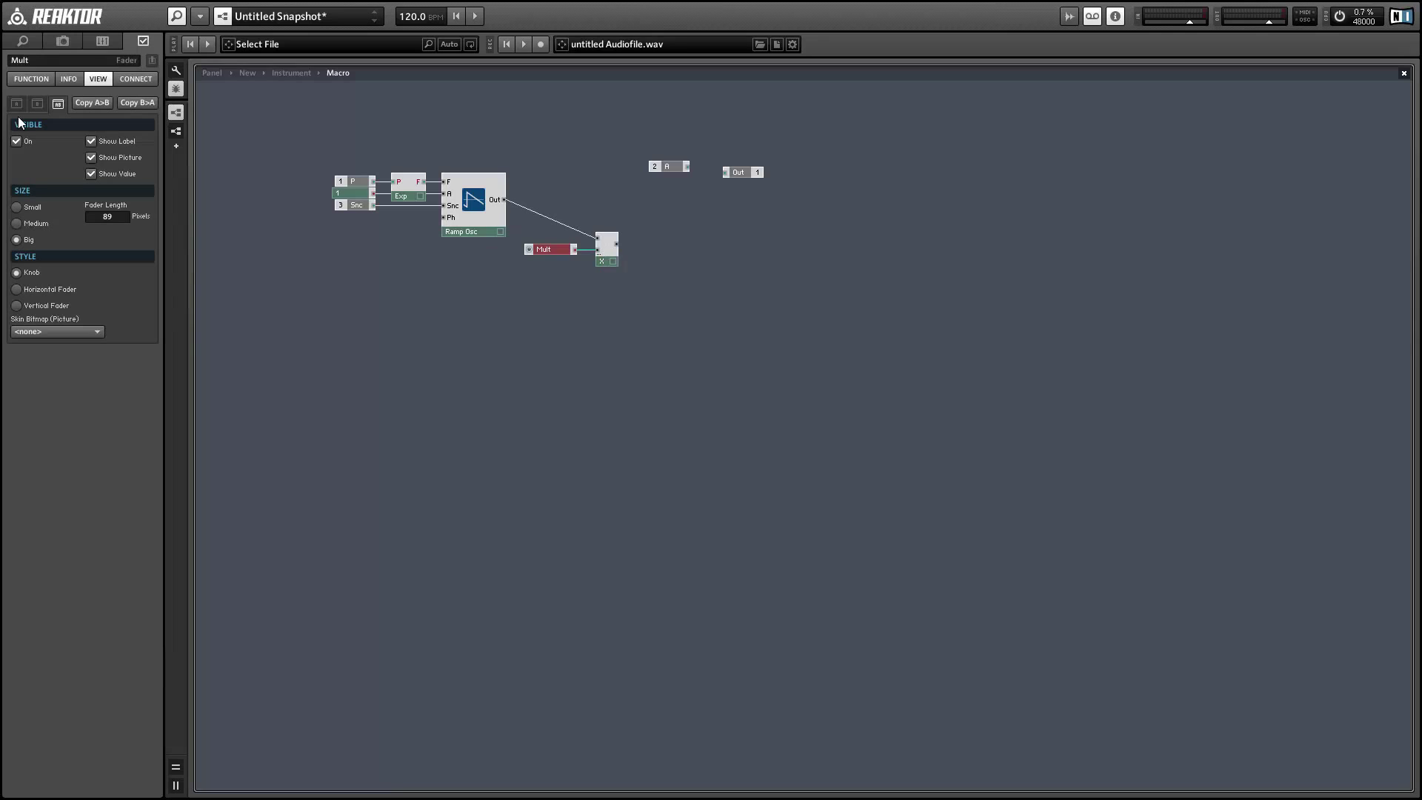
pyautogui.click(20, 60)
pyautogui.write('Fo')
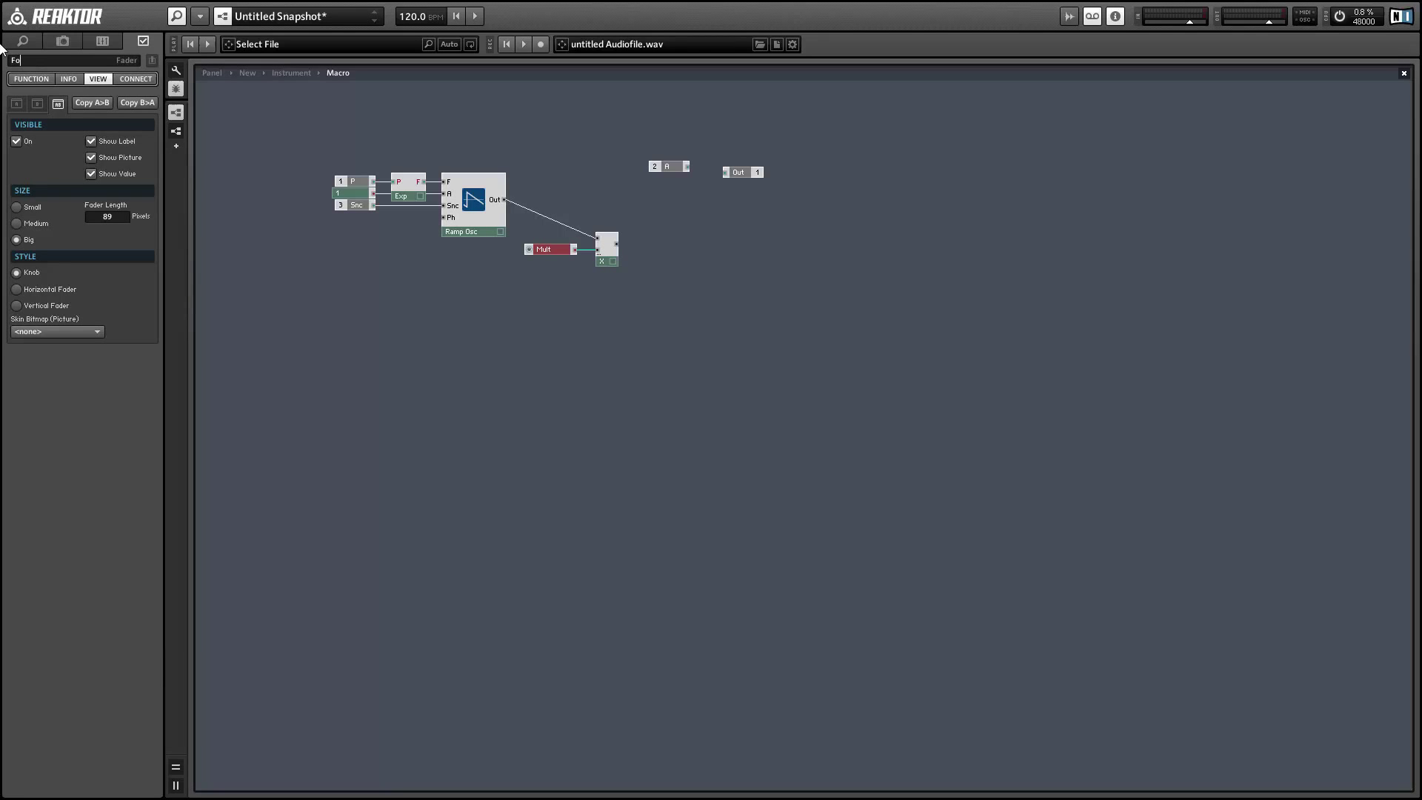
pyautogui.write('rmant')
pyautogui.press('Return')
pyautogui.click(31, 78)
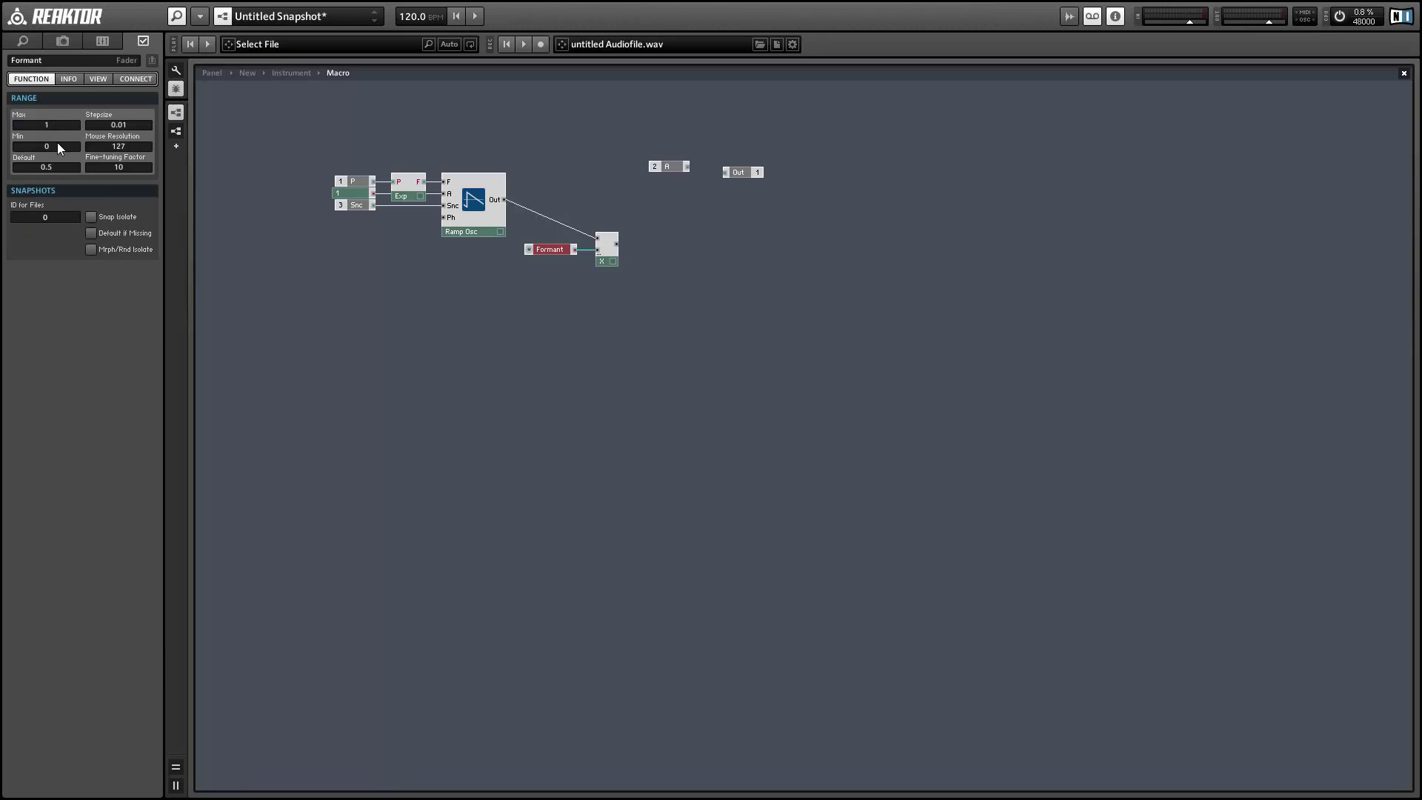
pyautogui.click(28, 124)
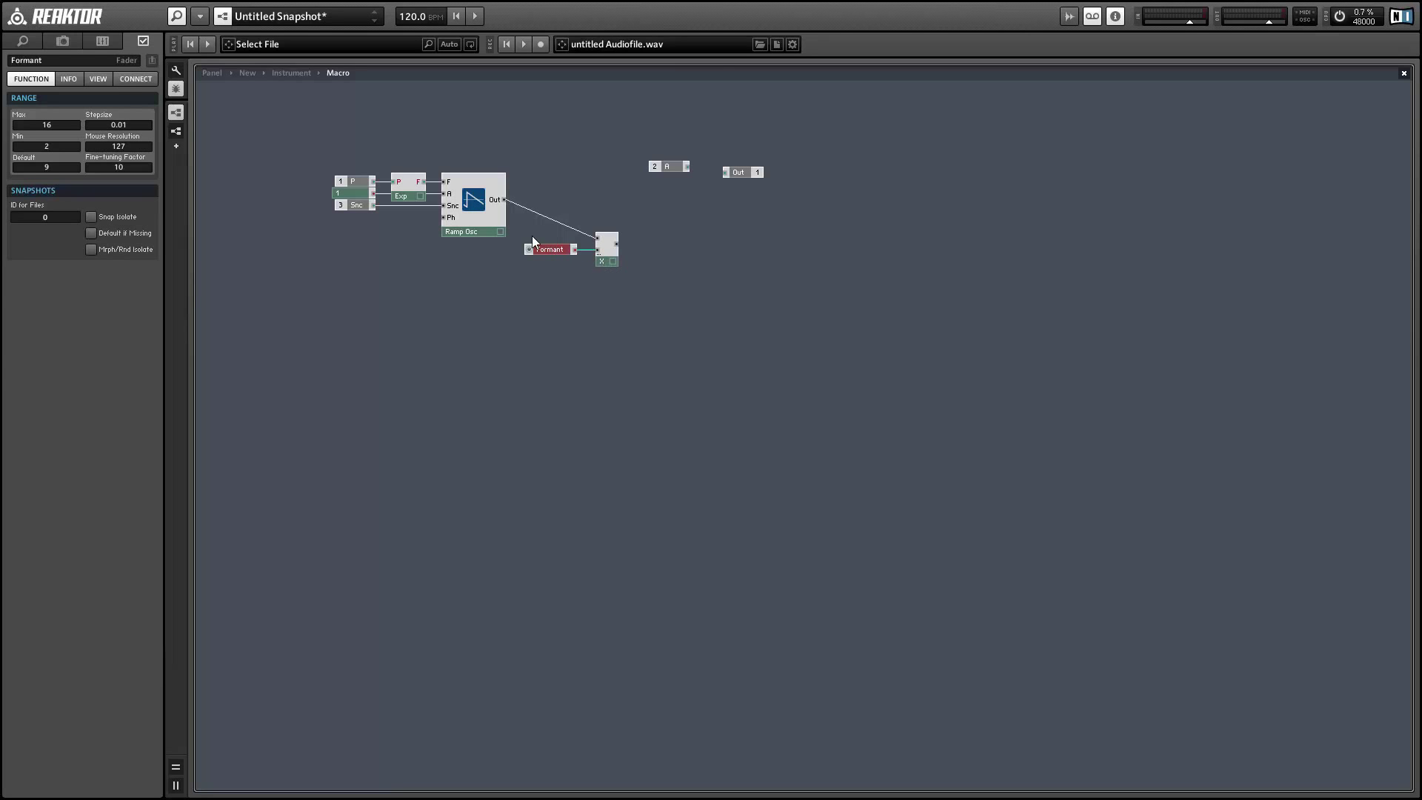
pyautogui.moveTo(541, 250); pyautogui.dragTo(431, 300)
# Route Formant through an Audio Smoother into the multiplier's second input; move A and Out right.
pyautogui.rightClick(603, 311)
pyautogui.moveTo(667, 319)
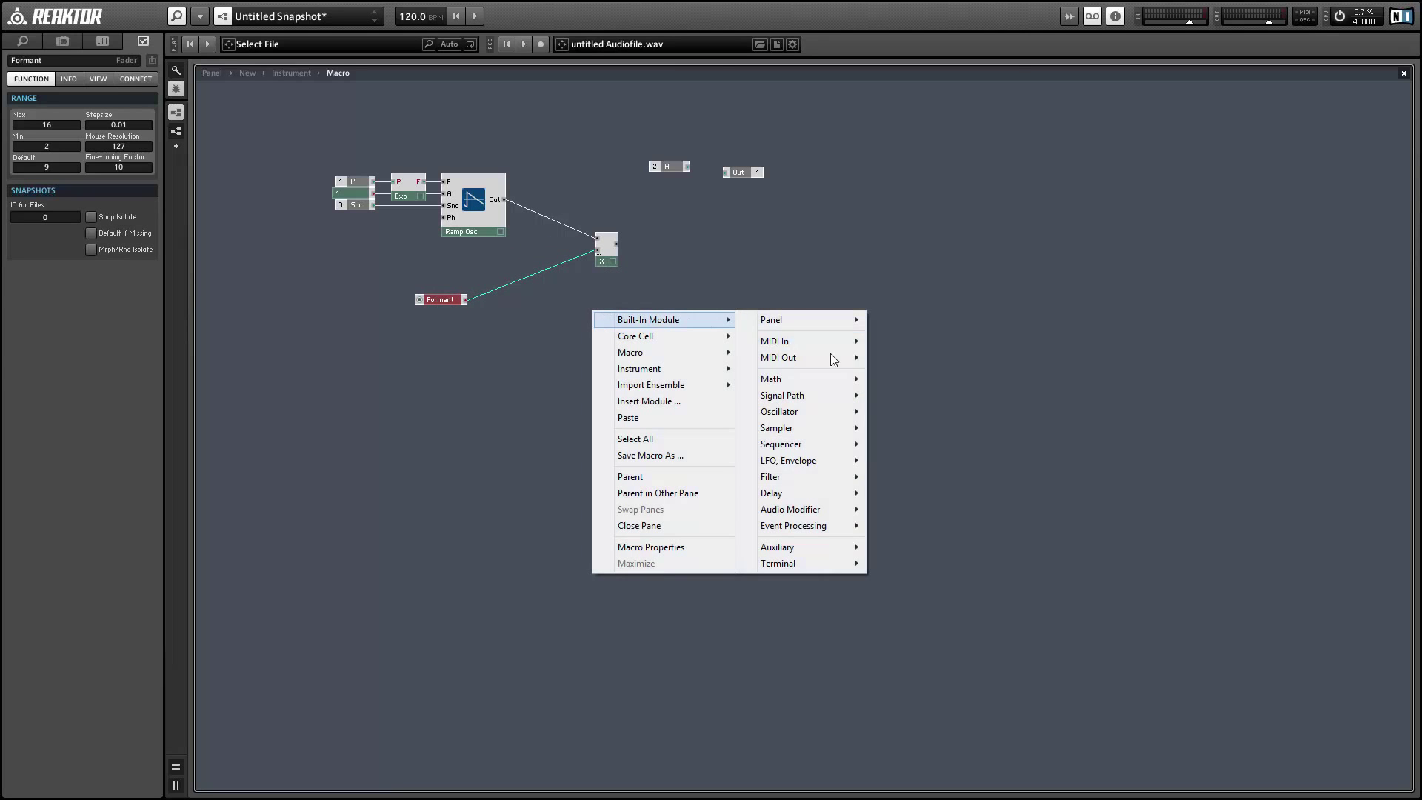
pyautogui.moveTo(803, 553)
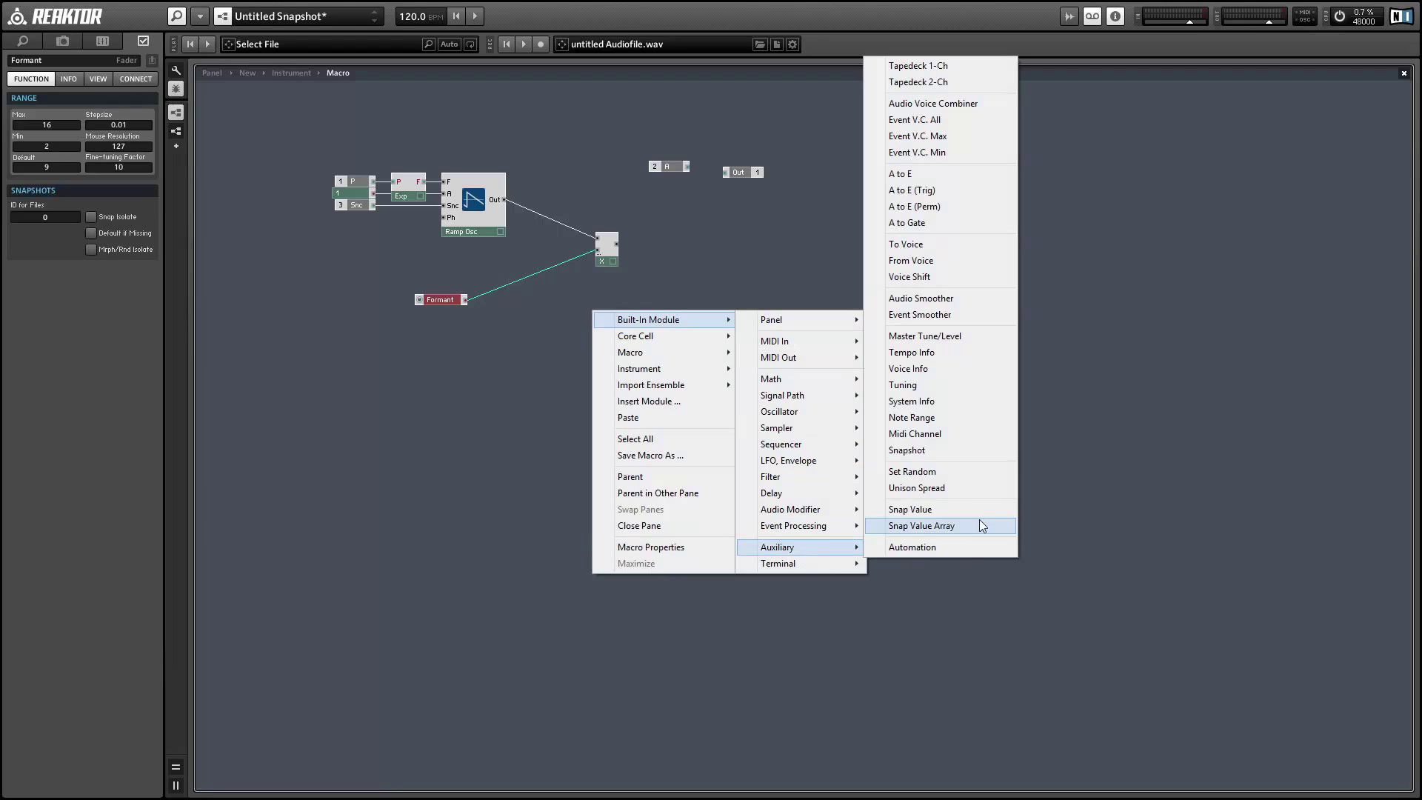
pyautogui.click(920, 297)
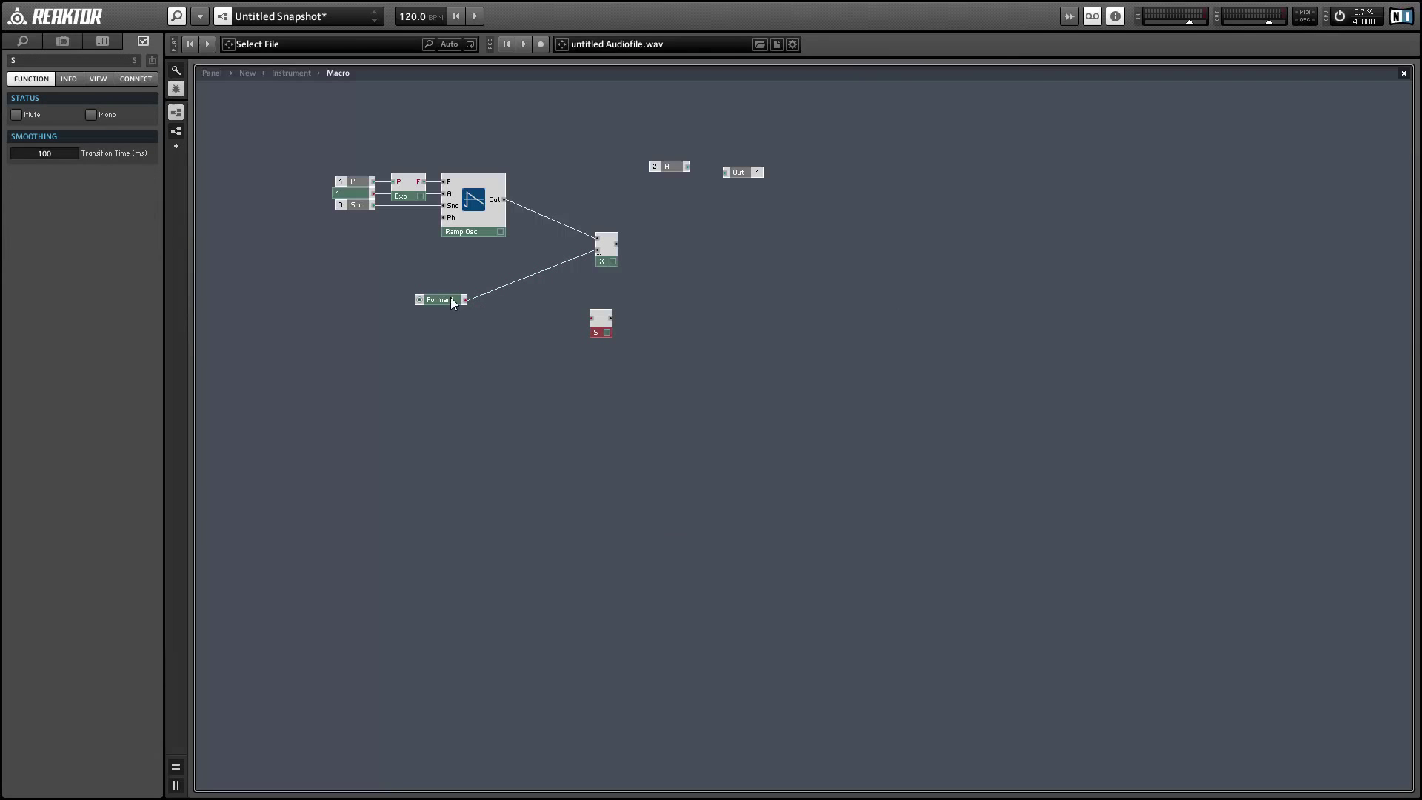
pyautogui.moveTo(464, 299); pyautogui.dragTo(499, 298)
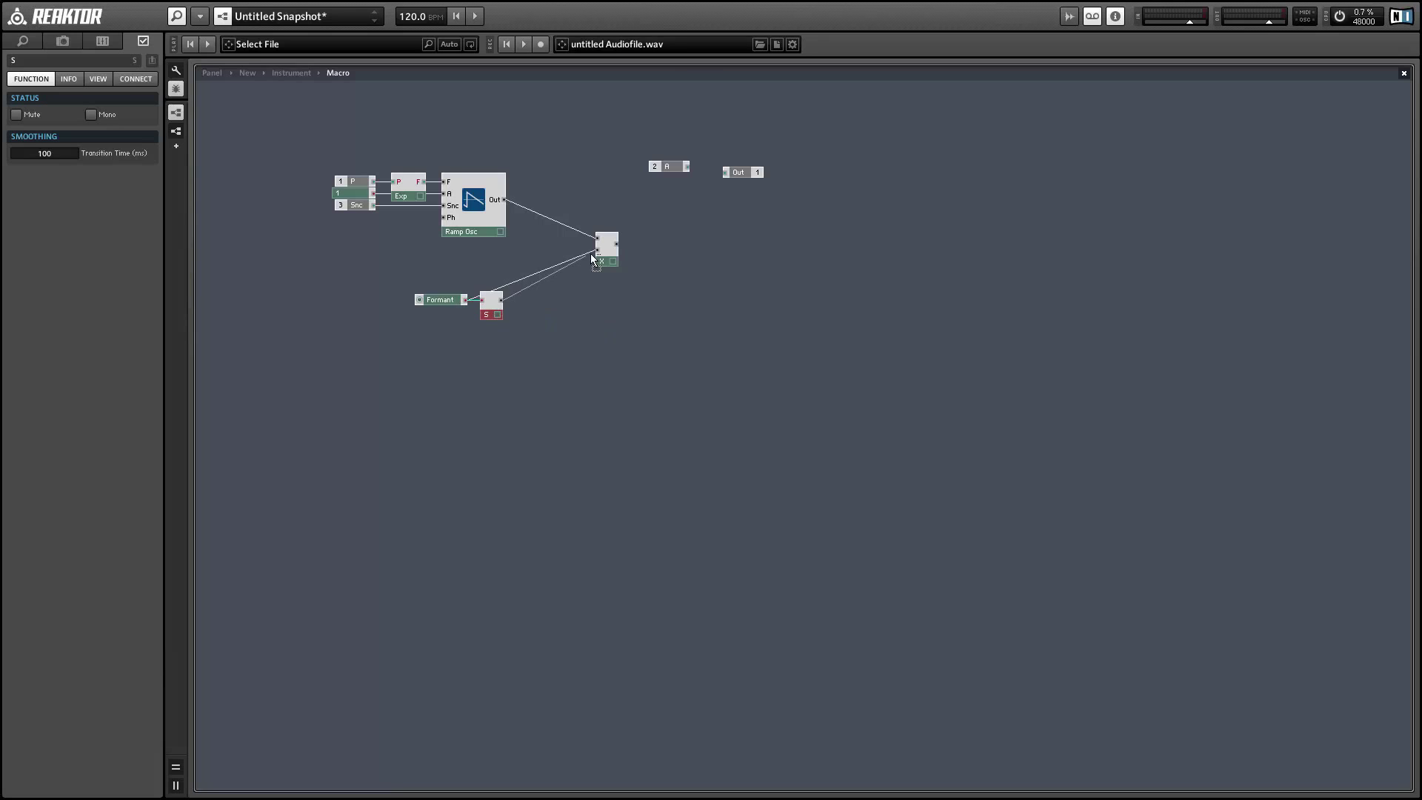
pyautogui.moveTo(613, 257); pyautogui.dragTo(562, 220)
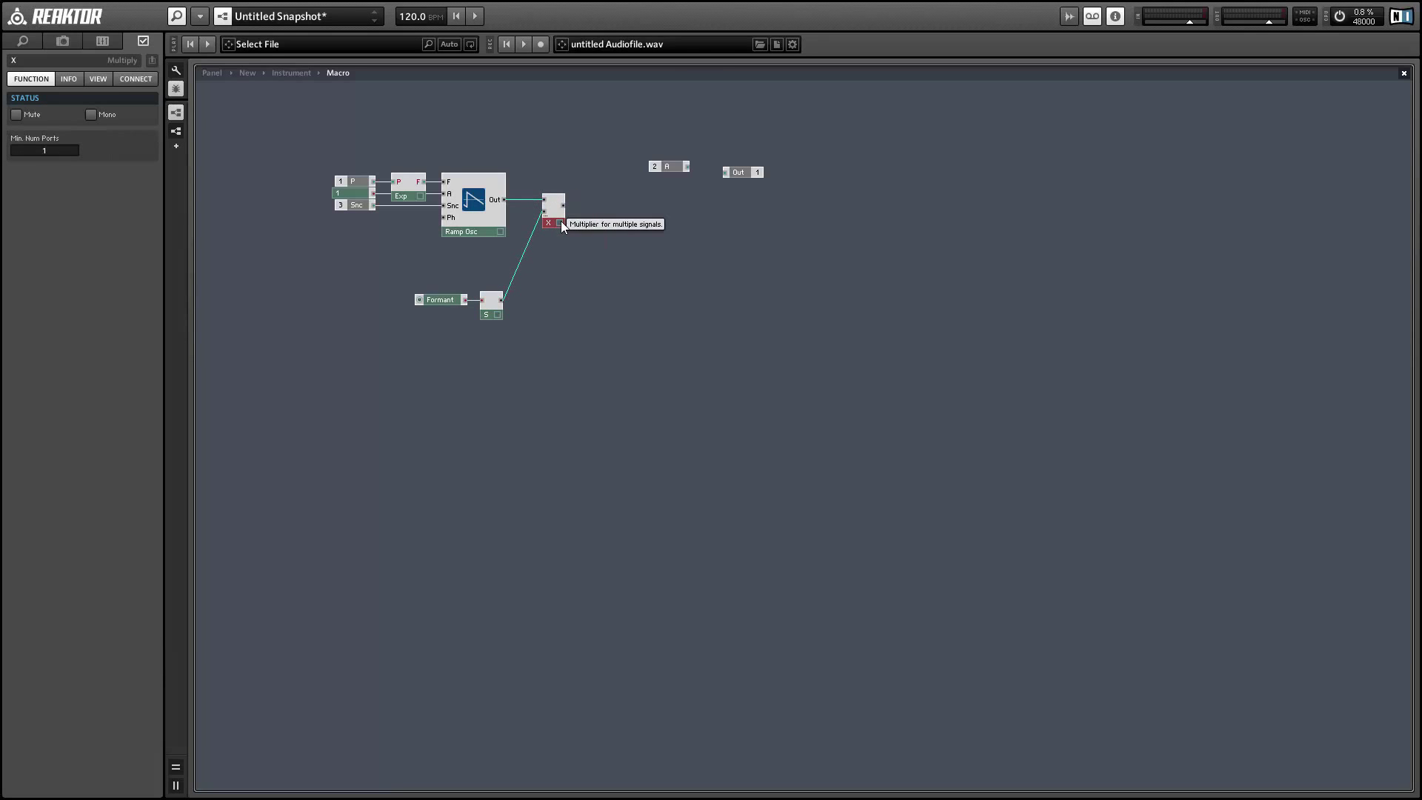
pyautogui.moveTo(649, 130); pyautogui.dragTo(942, 222)
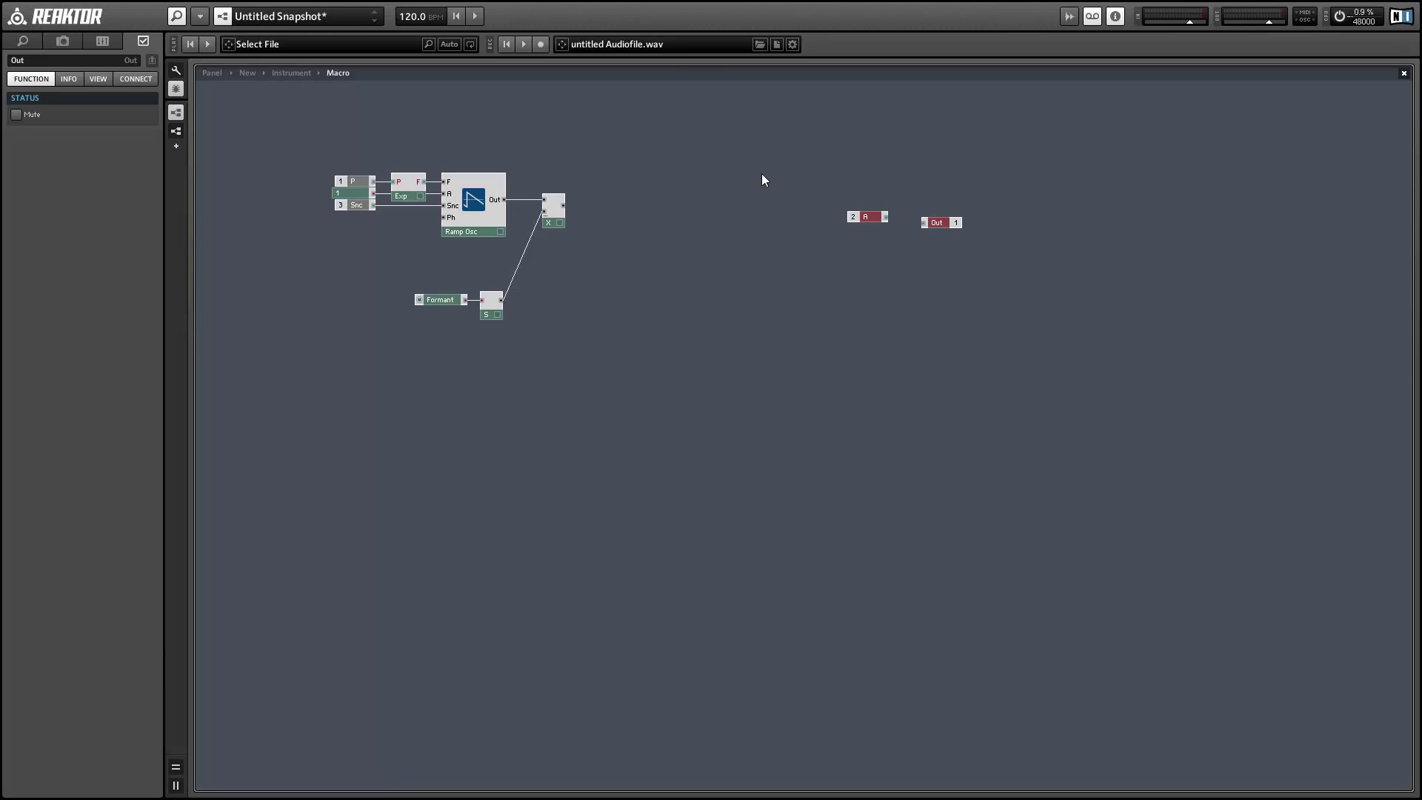
pyautogui.click(669, 135)
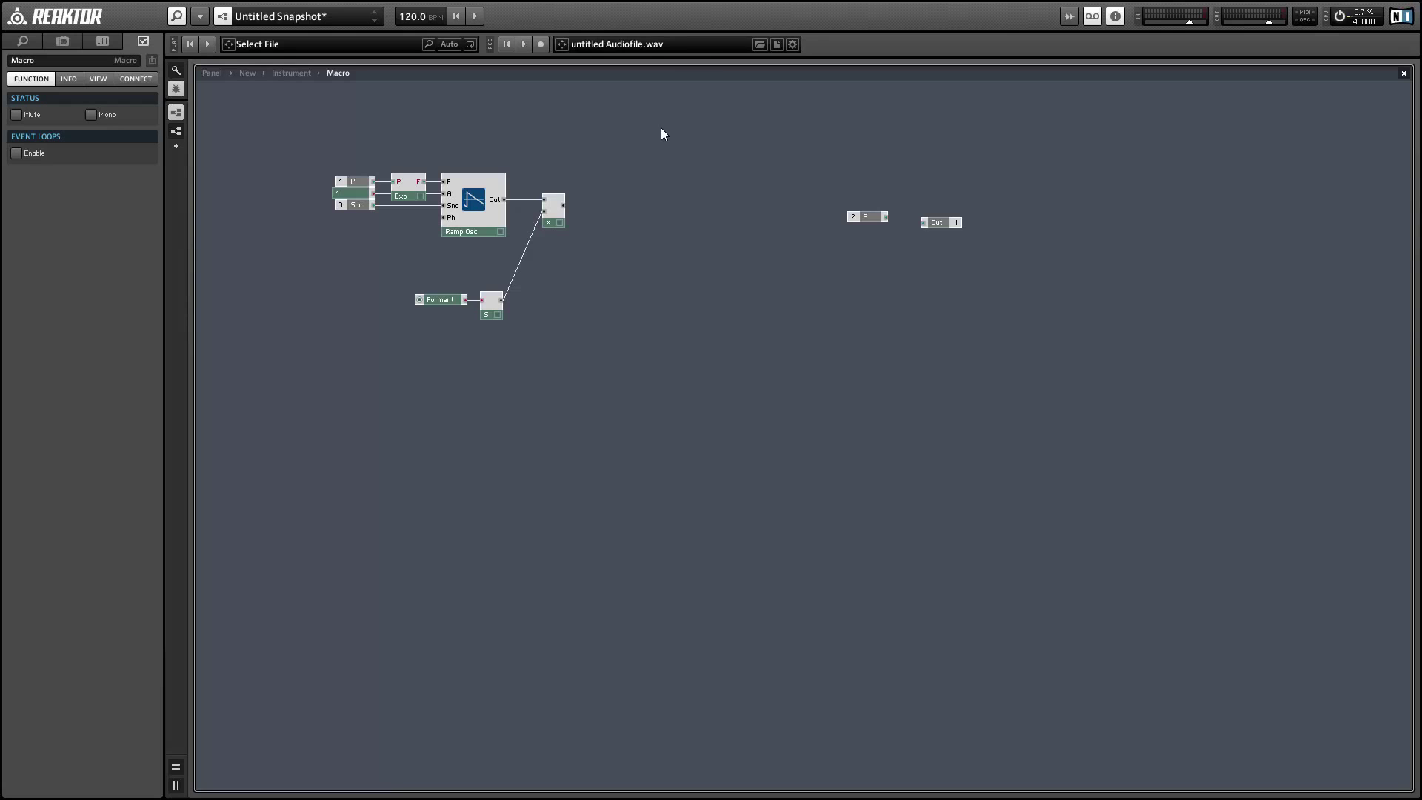
# Insert a Clipper module right after the multiplier.
pyautogui.rightClick(662, 129)
pyautogui.moveTo(685, 139)
pyautogui.moveTo(895, 199)
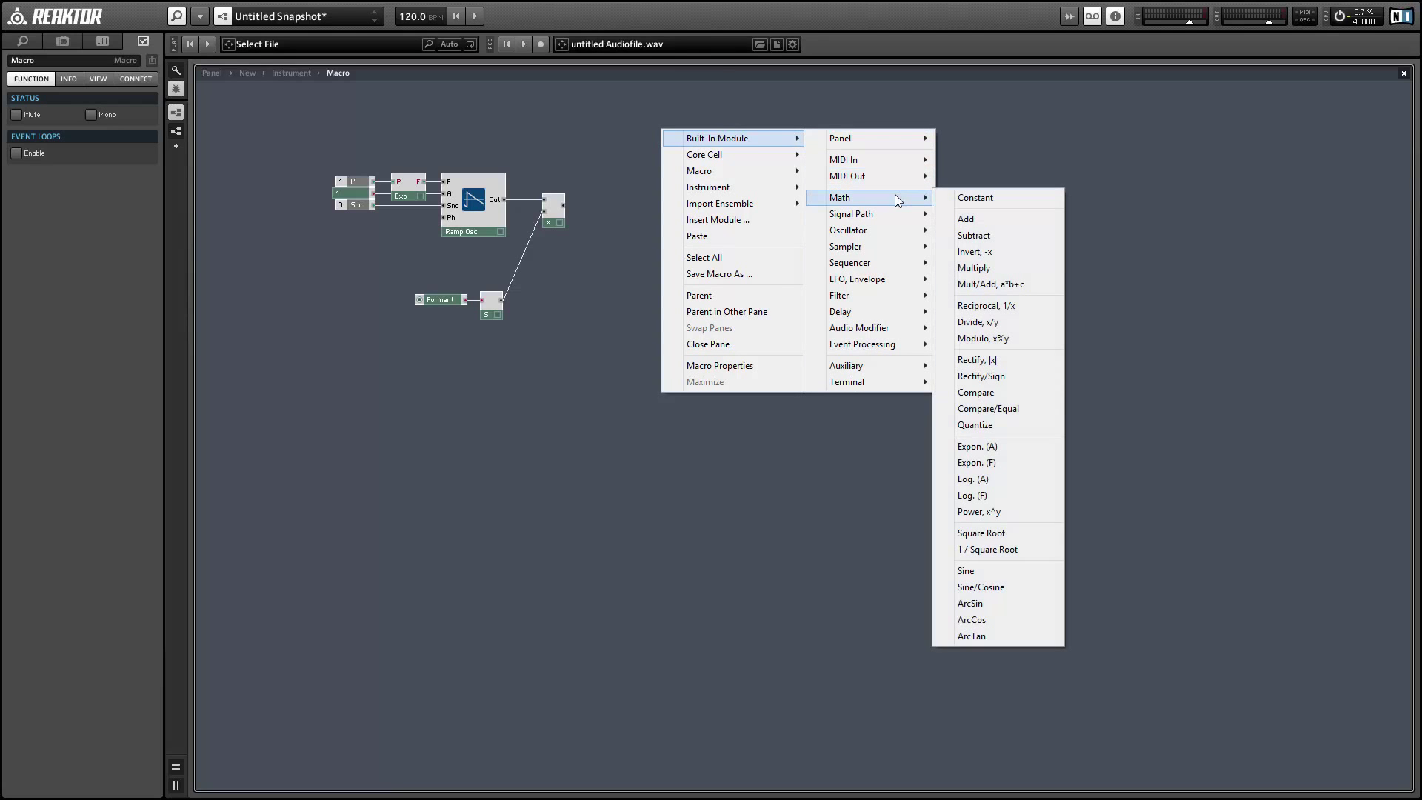
pyautogui.moveTo(897, 327)
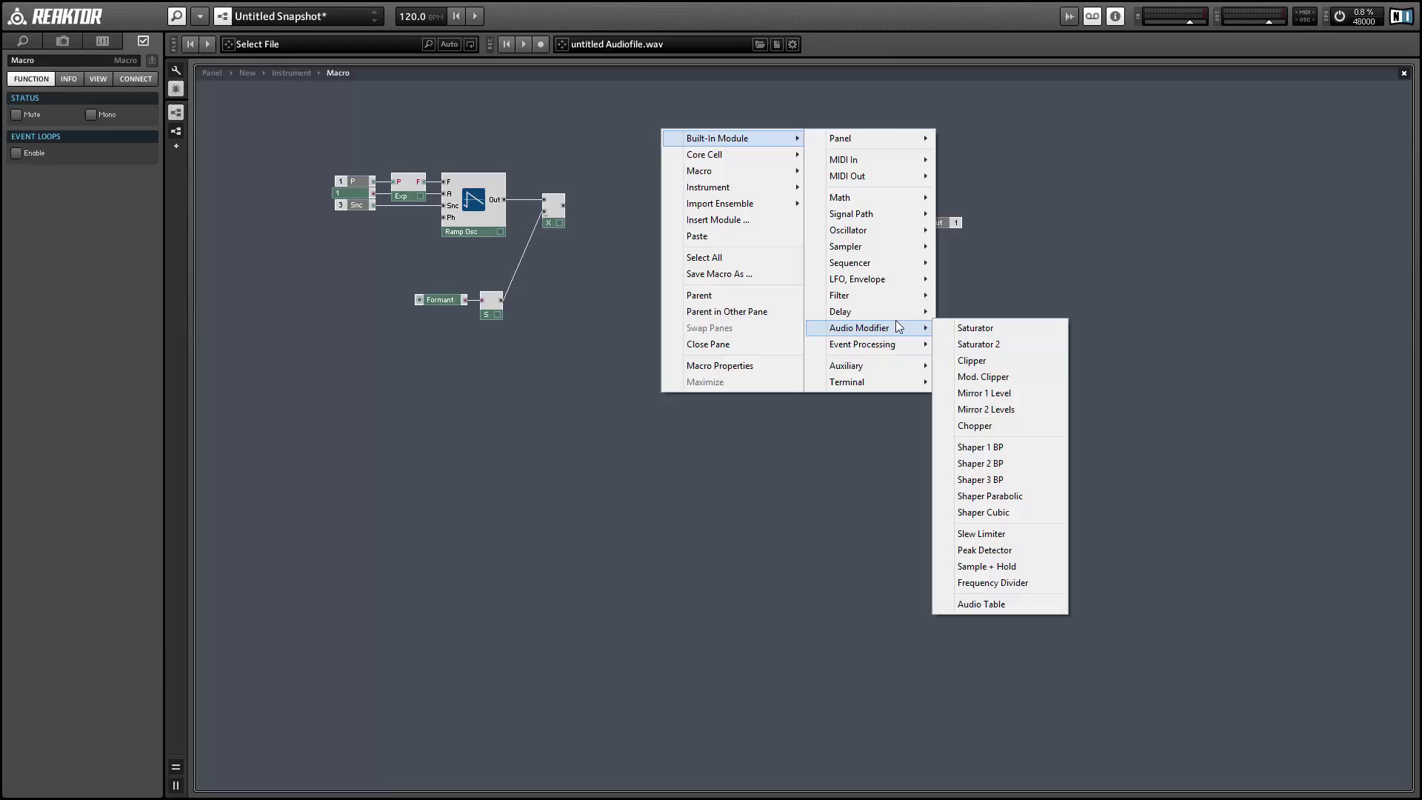
pyautogui.click(1019, 360)
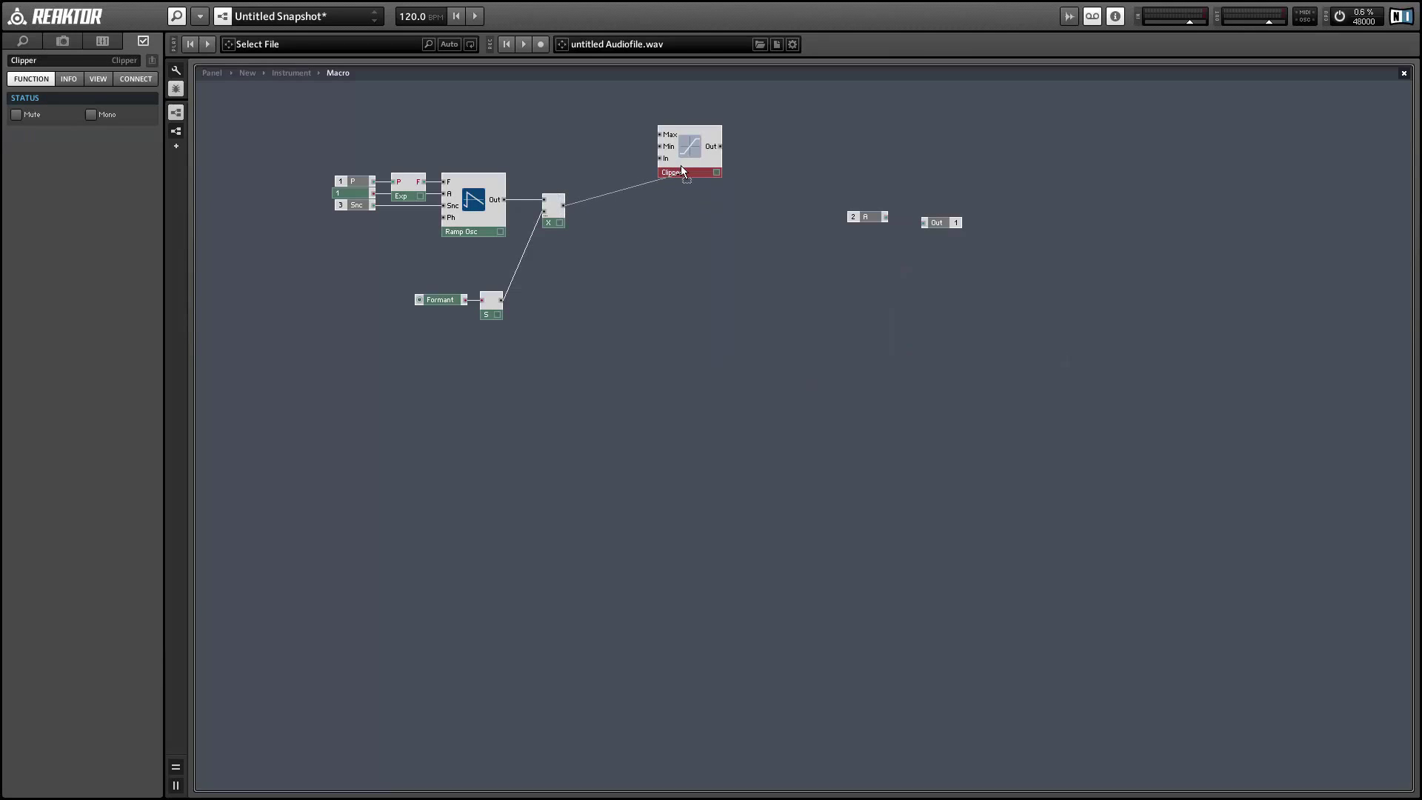
pyautogui.moveTo(681, 167); pyautogui.dragTo(640, 206)
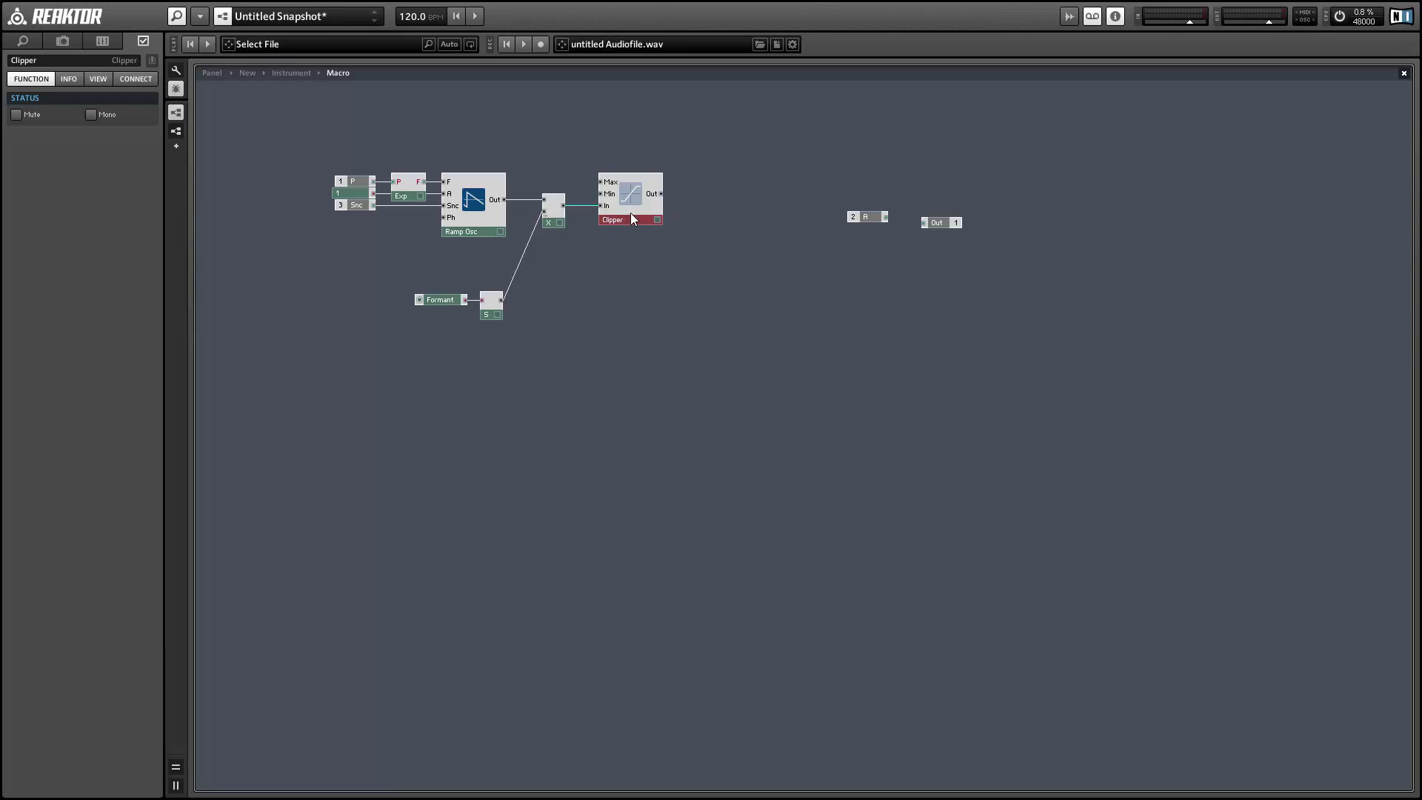
# Feed the Clipper's Max input a constant of 1 and align the two modules.
pyautogui.rightClick(609, 181)
pyautogui.click(642, 206)
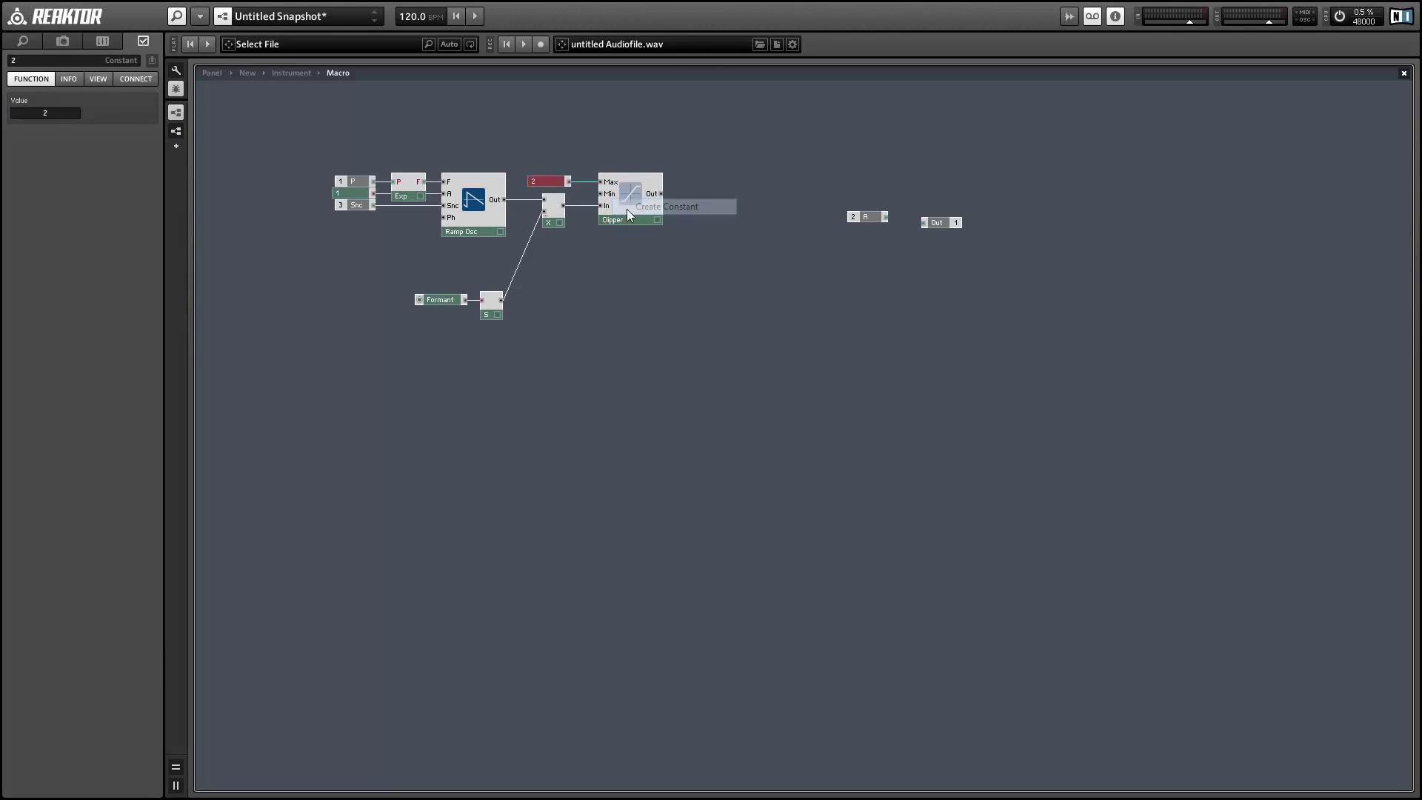
pyautogui.doubleClick(25, 115)
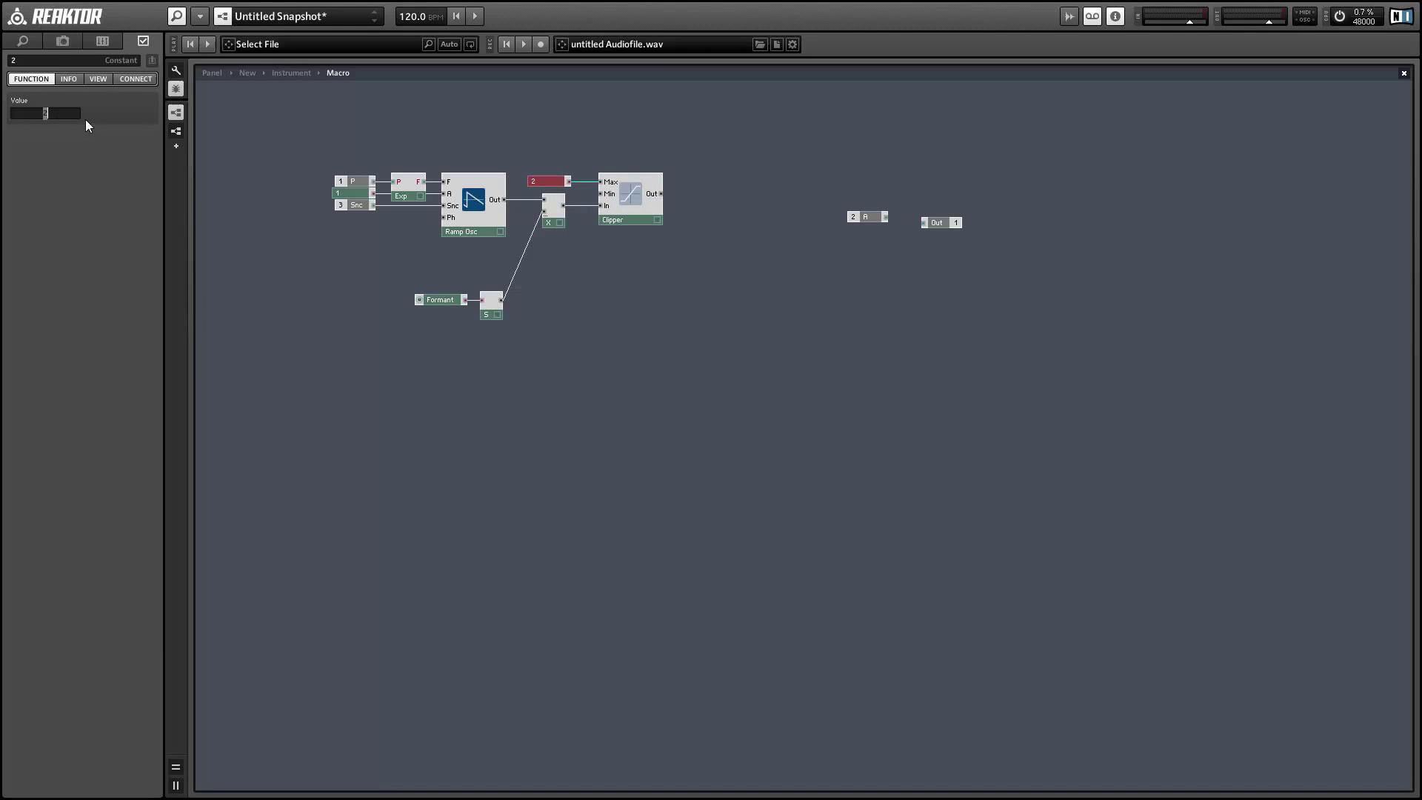
pyautogui.write('1')
pyautogui.click(593, 344)
pyautogui.click(544, 182)
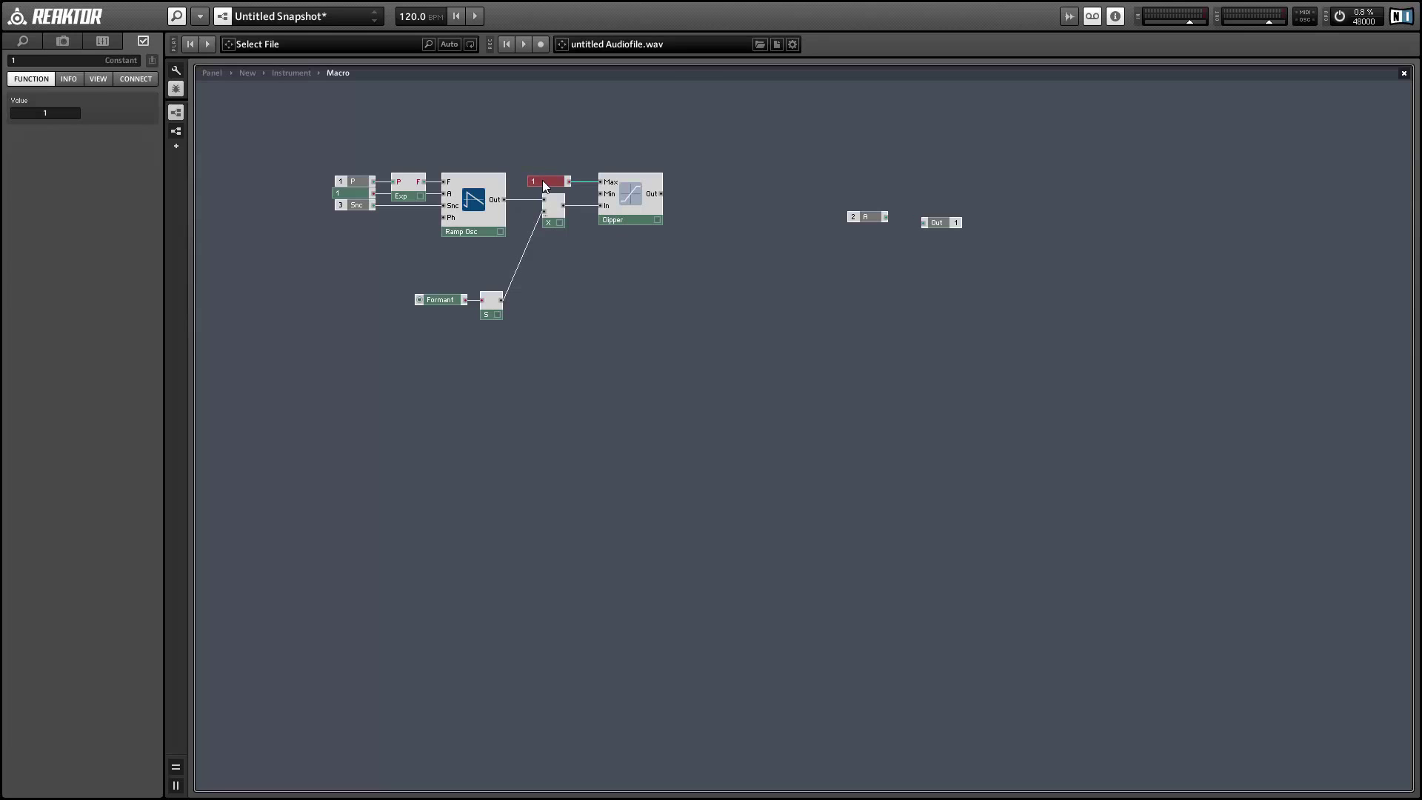
pyautogui.moveTo(539, 181); pyautogui.dragTo(538, 181)
pyautogui.moveTo(657, 213); pyautogui.dragTo(637, 212)
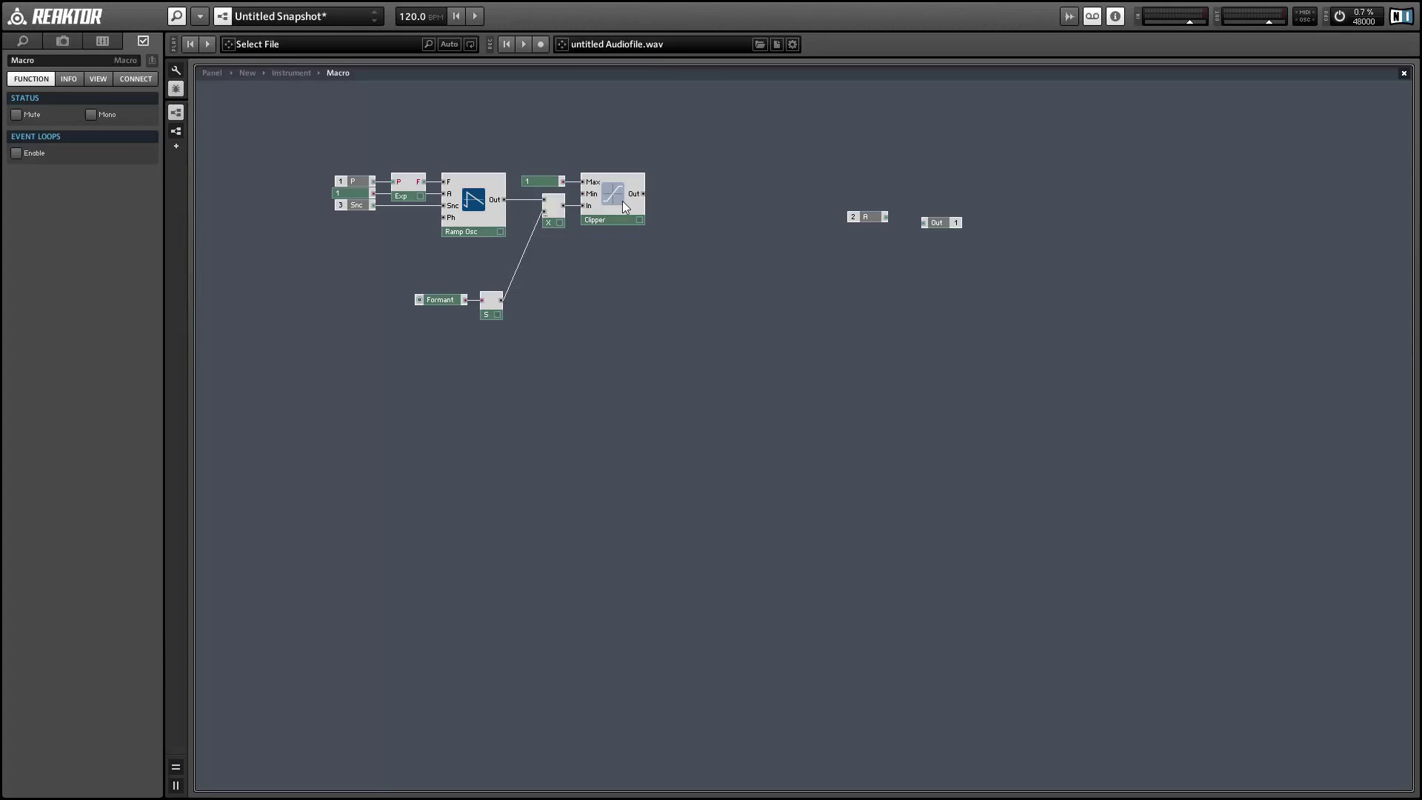
# Add a Sine module fed by the Clipper's output.
pyautogui.rightClick(716, 169)
pyautogui.moveTo(748, 176)
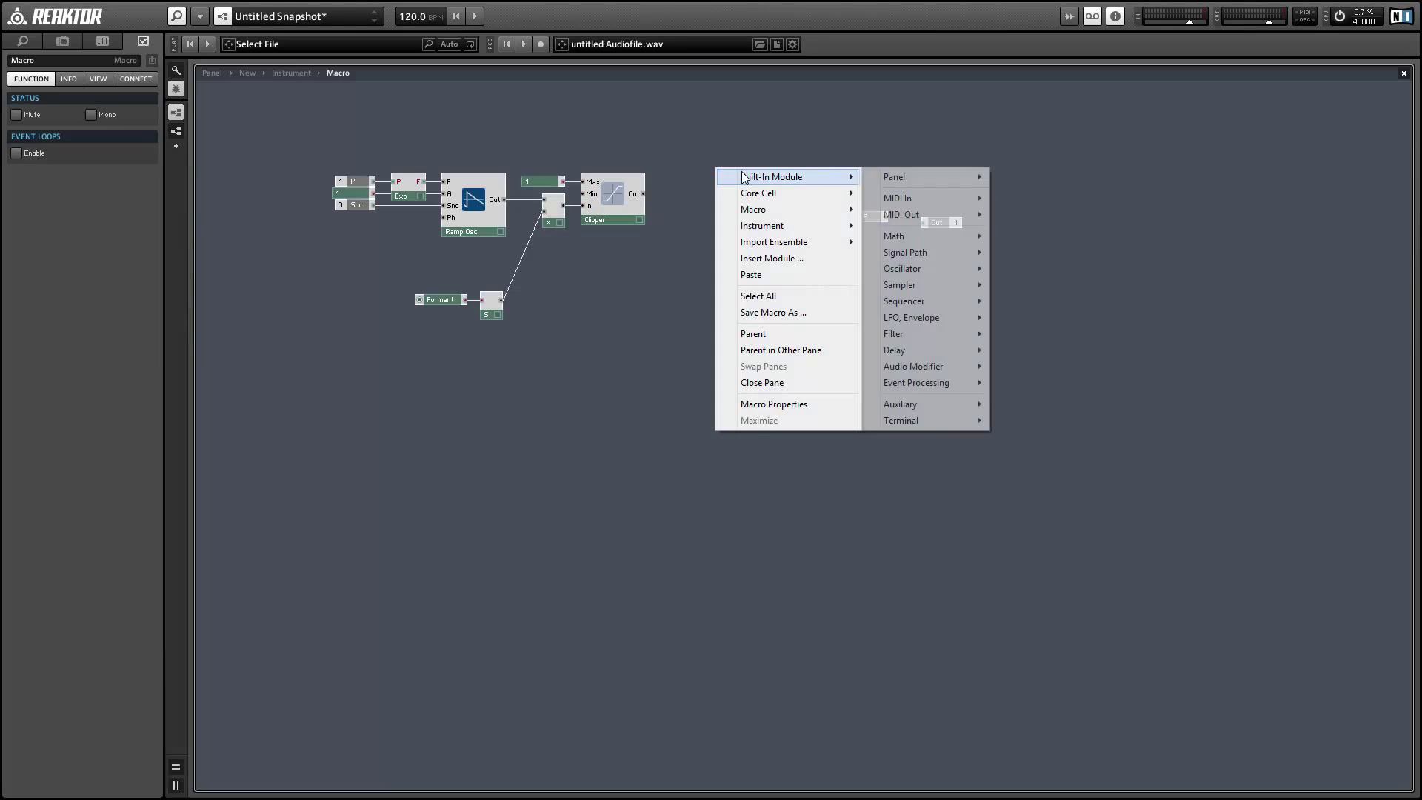
pyautogui.moveTo(979, 243)
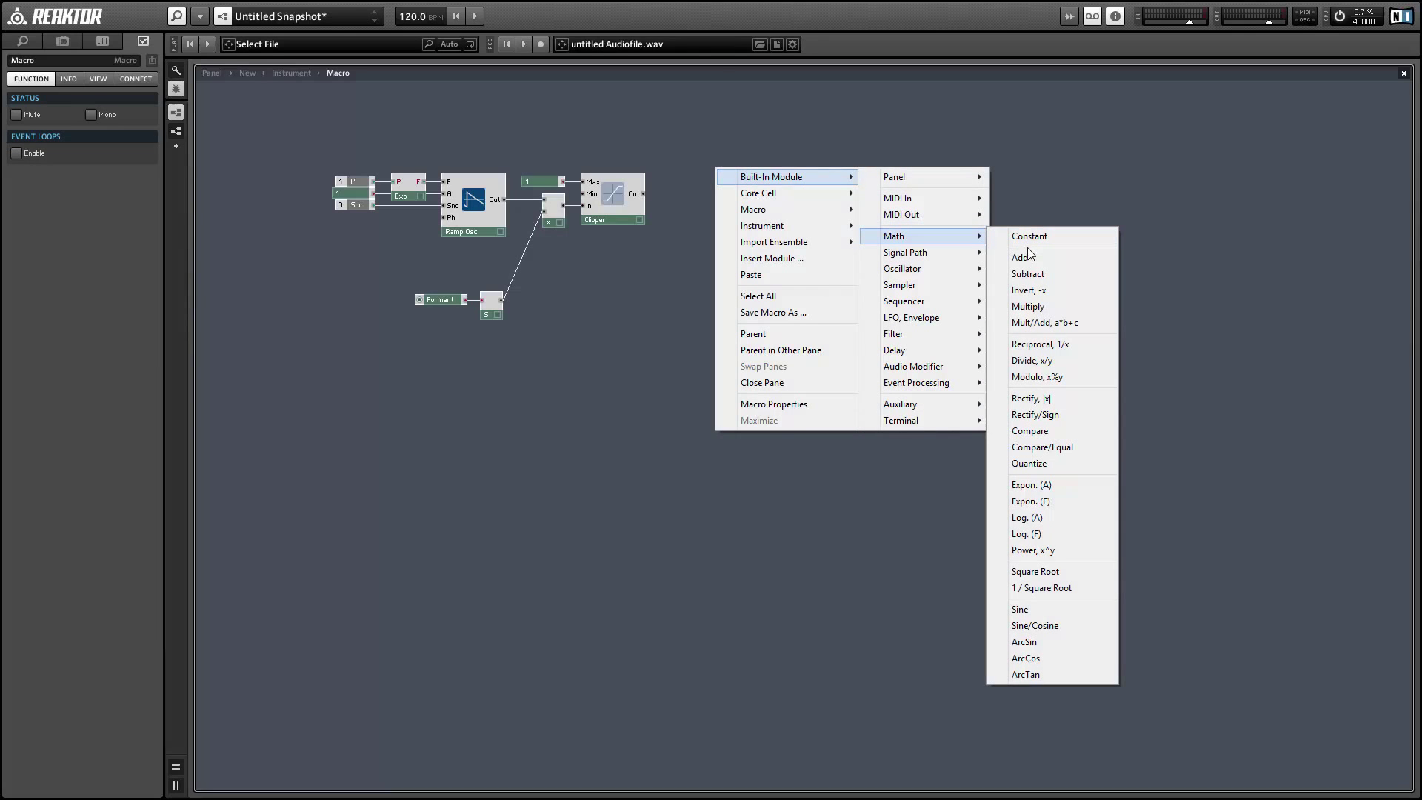
pyautogui.click(1050, 611)
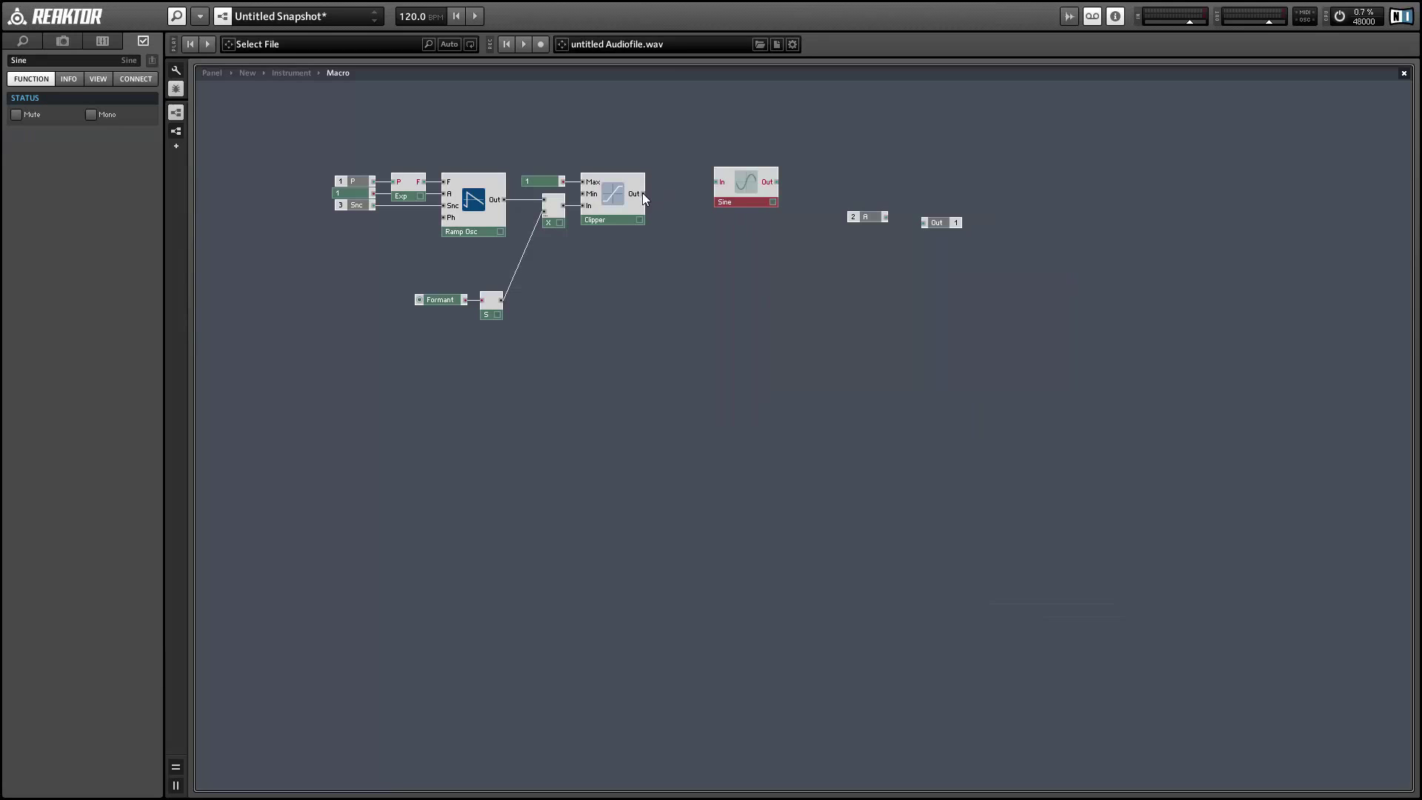
pyautogui.moveTo(642, 194); pyautogui.dragTo(717, 182)
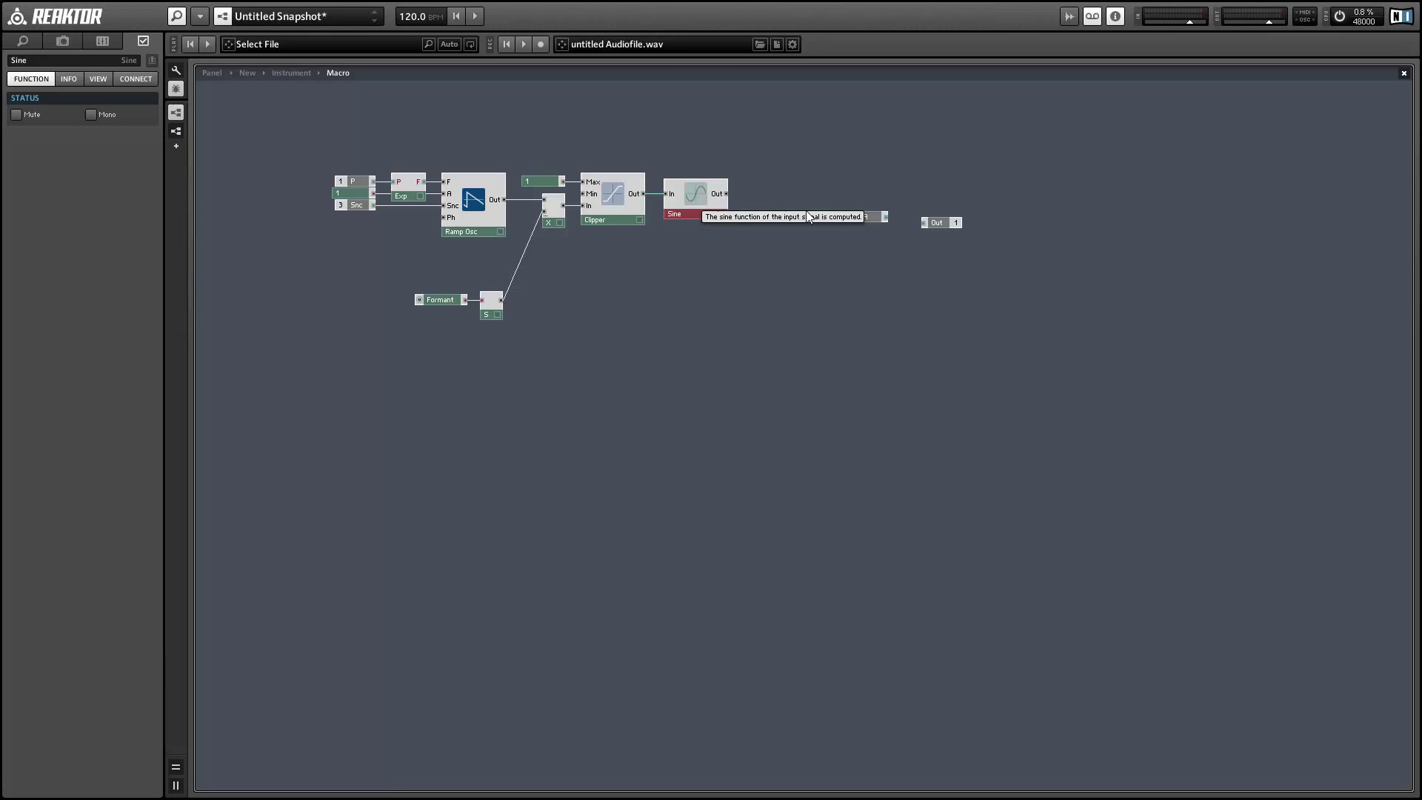
# Add another Multiply module and wire the Sine output into it.
pyautogui.rightClick(804, 157)
pyautogui.moveTo(844, 166)
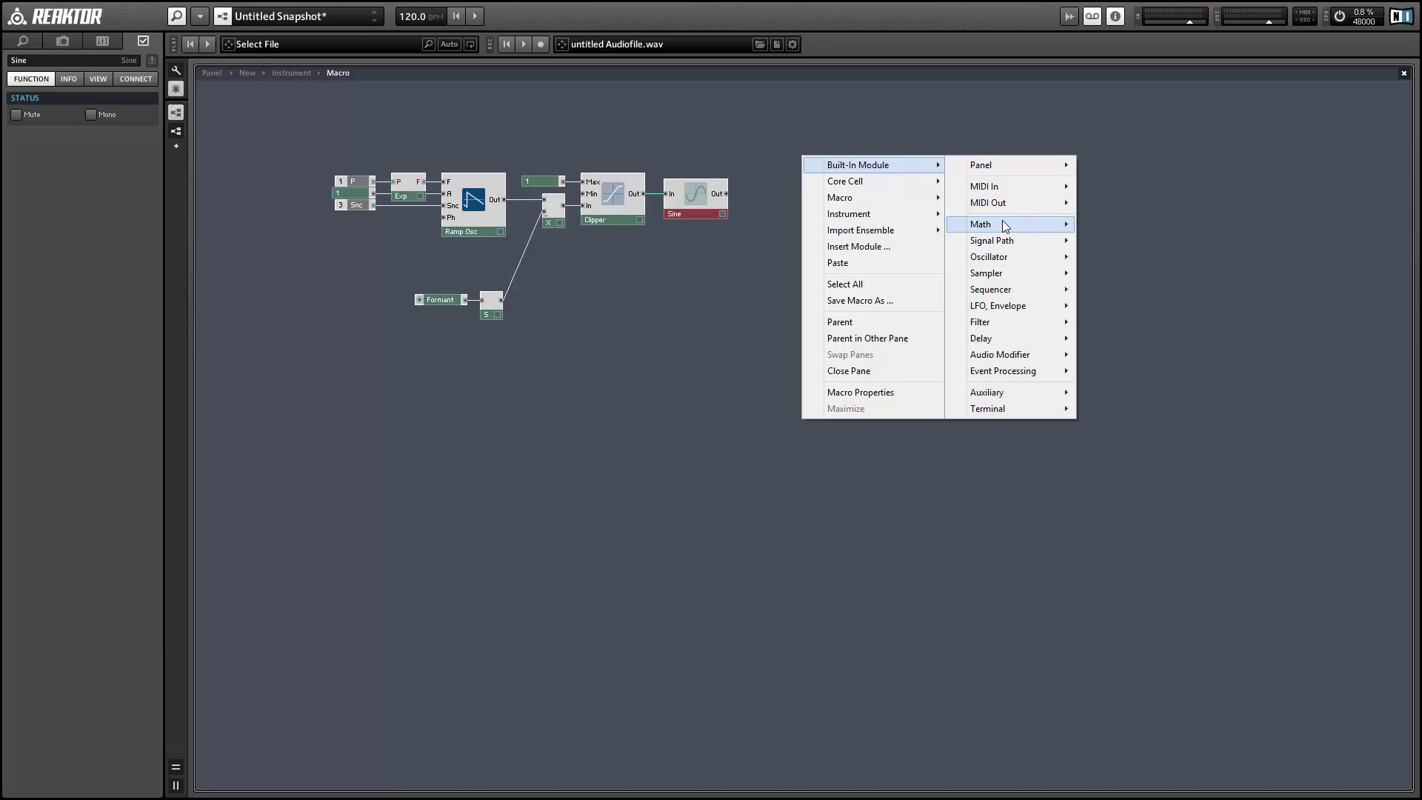
pyautogui.moveTo(1002, 222)
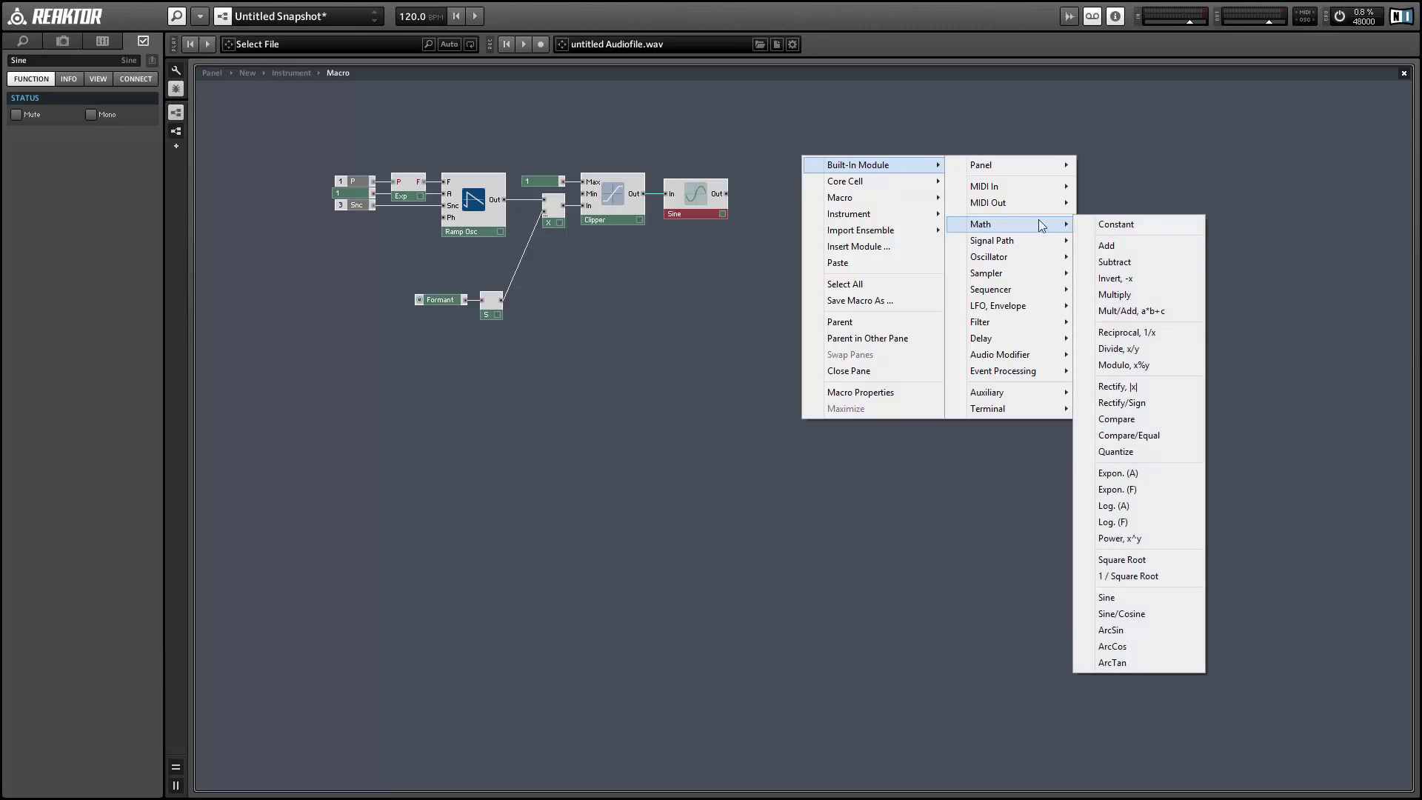
pyautogui.click(1129, 296)
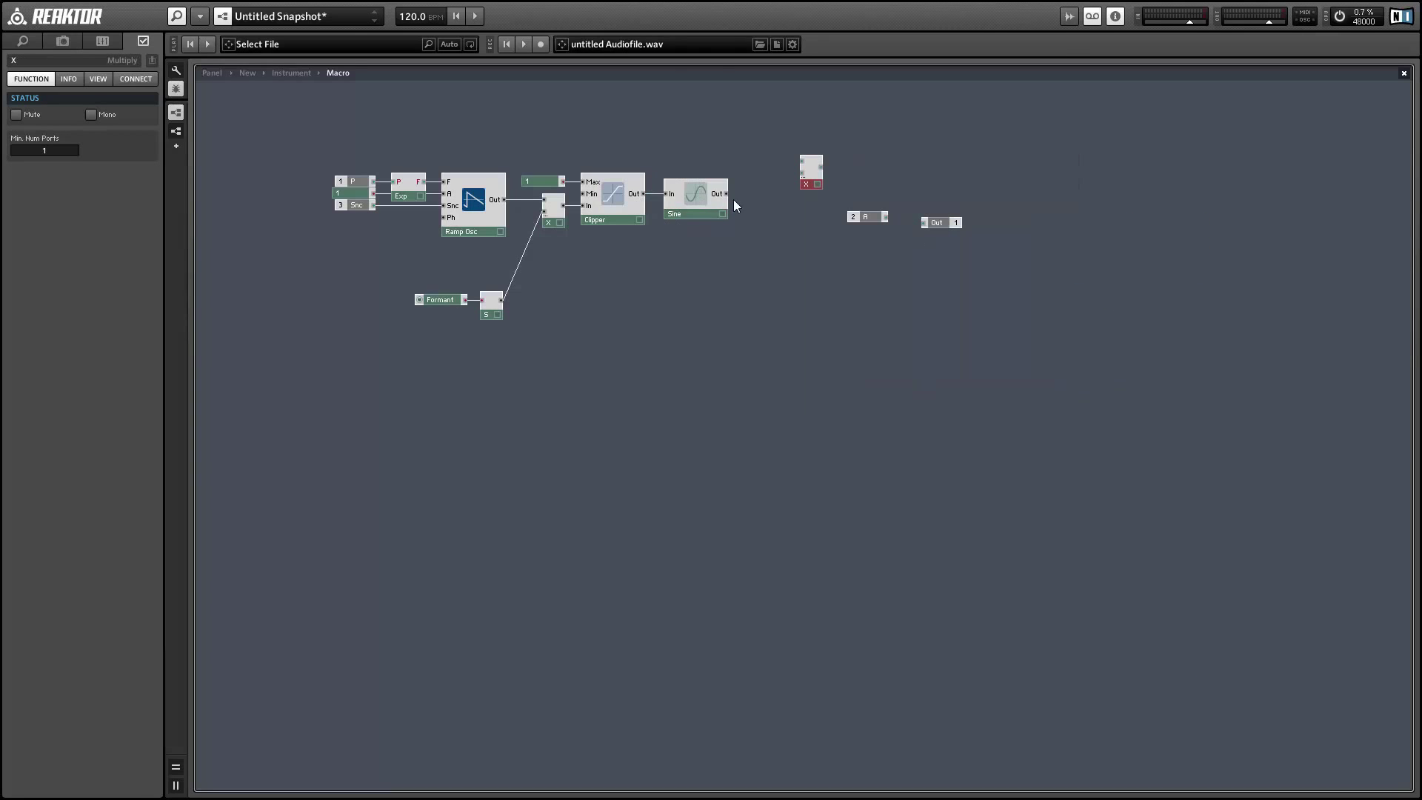
pyautogui.moveTo(803, 173); pyautogui.dragTo(763, 219)
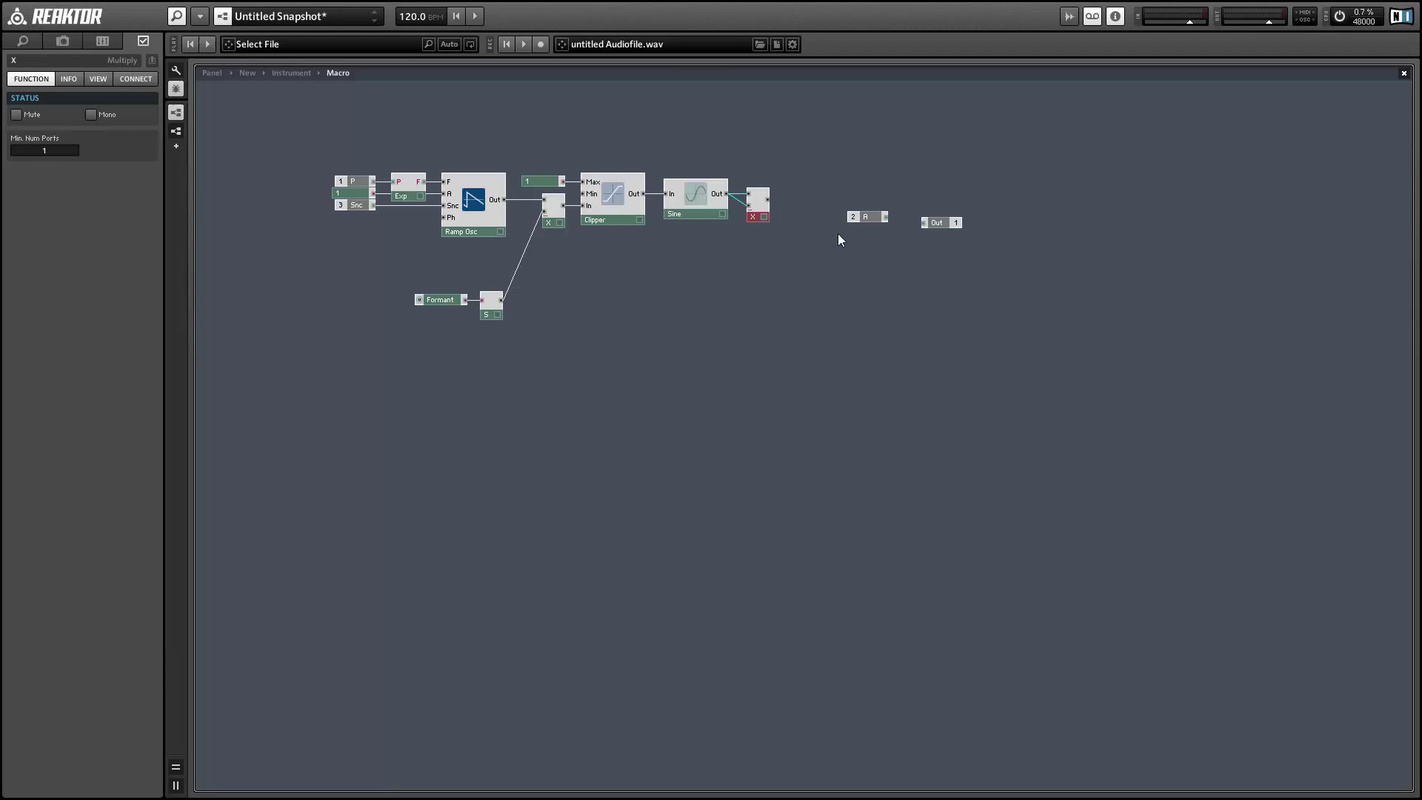
pyautogui.click(717, 264)
# Add a Subtract module fed by the multiplied sine signal.
pyautogui.rightClick(663, 258)
pyautogui.moveTo(778, 263)
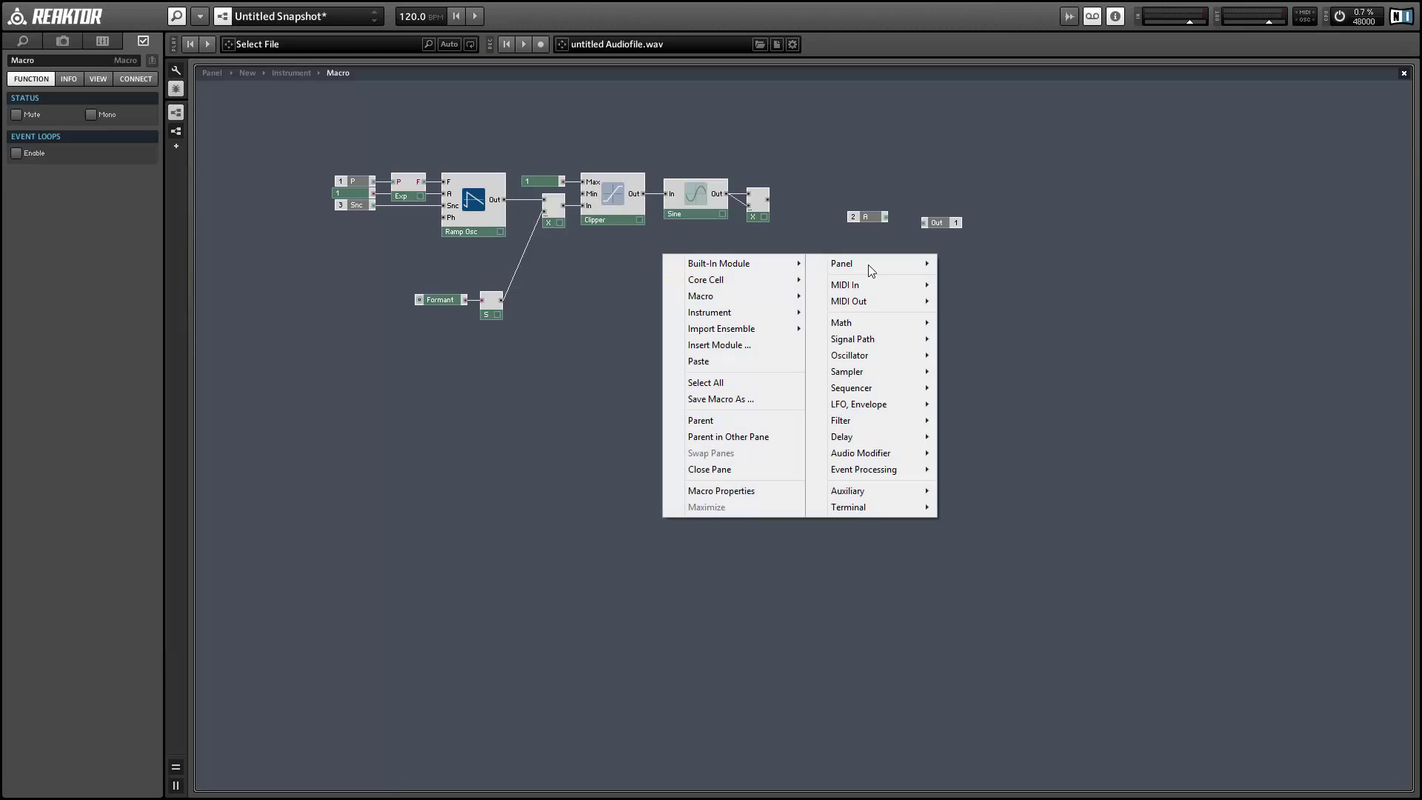
pyautogui.moveTo(880, 321)
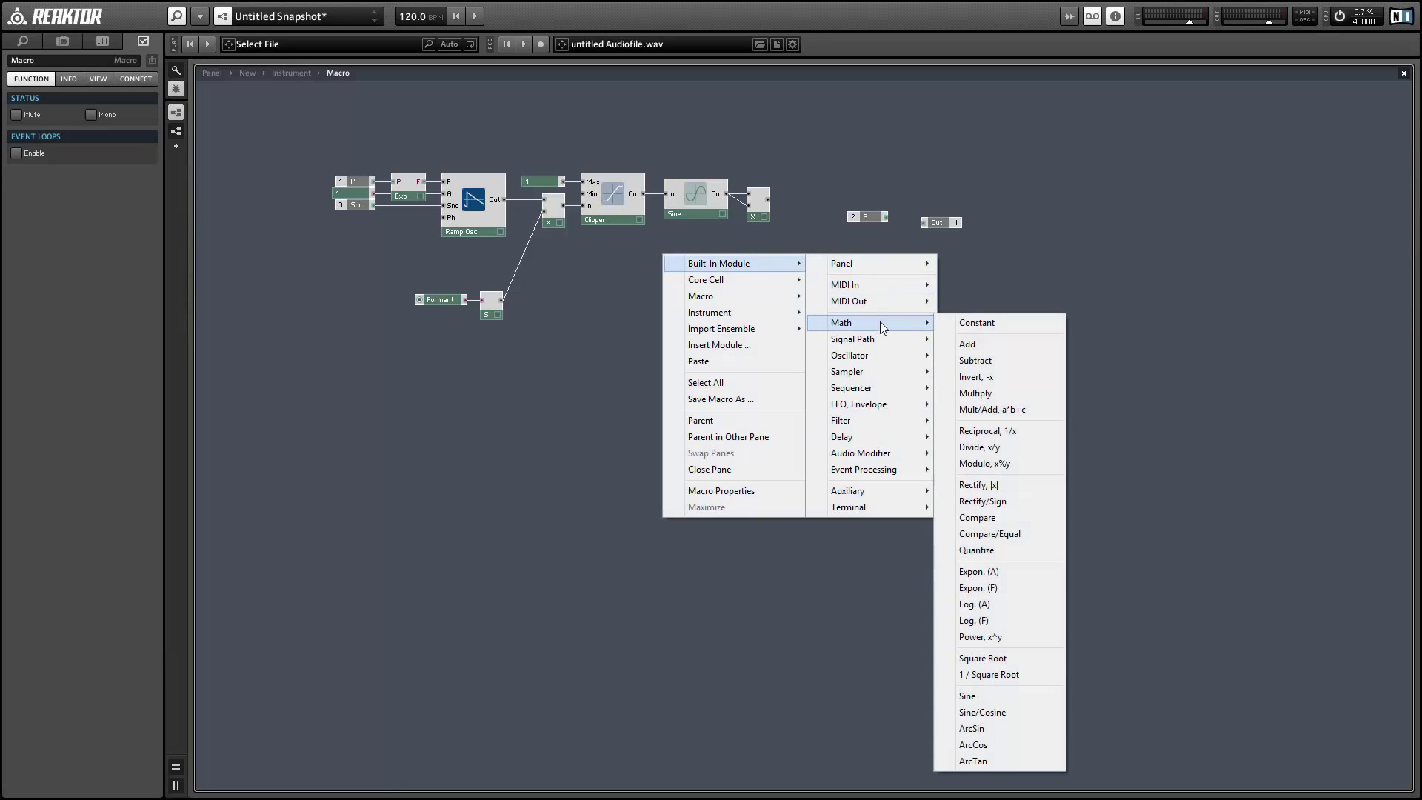
pyautogui.click(1002, 361)
pyautogui.moveTo(767, 200); pyautogui.dragTo(809, 237)
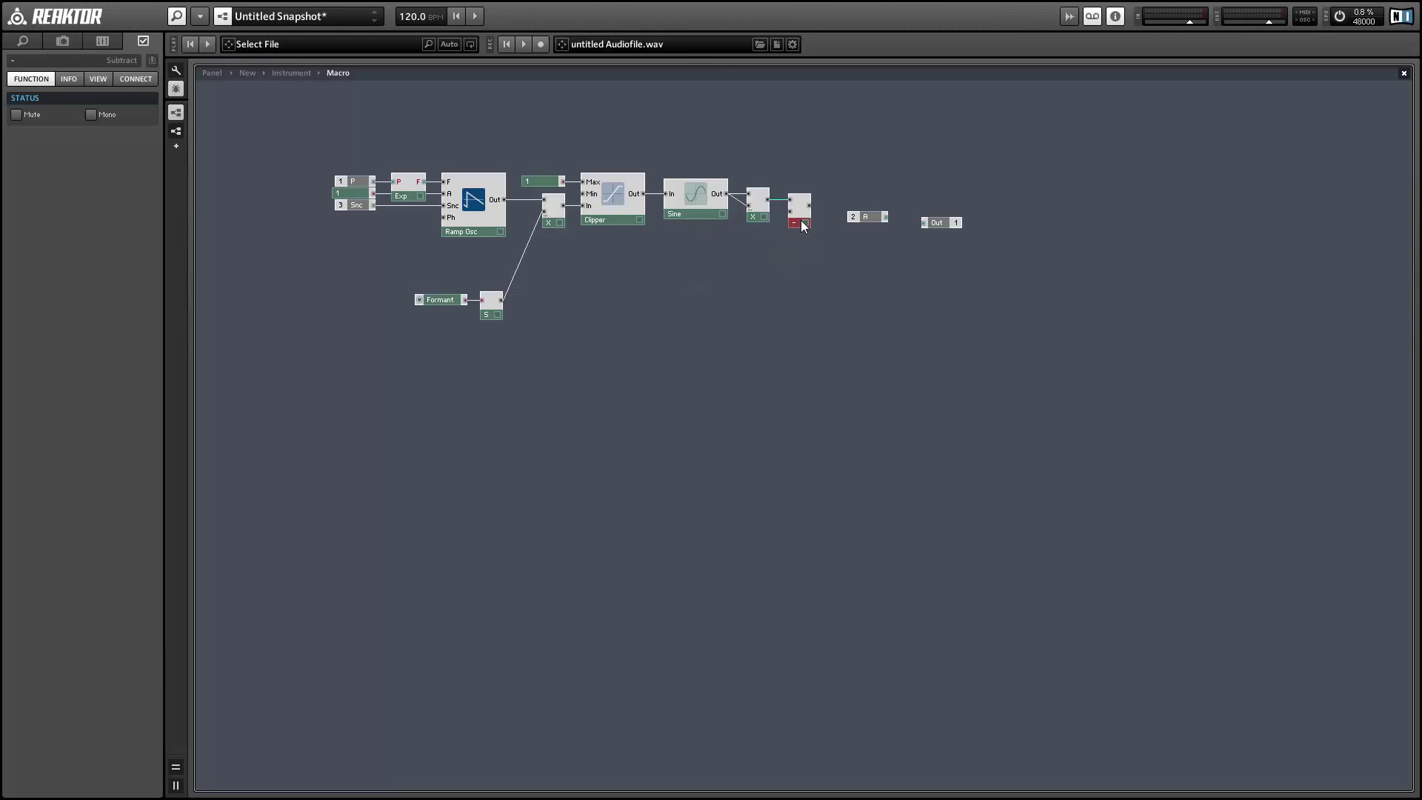
pyautogui.click(673, 264)
# Add a Reciprocal 1/x module fed by the smoothed Formant value.
pyautogui.rightClick(606, 283)
pyautogui.moveTo(618, 293)
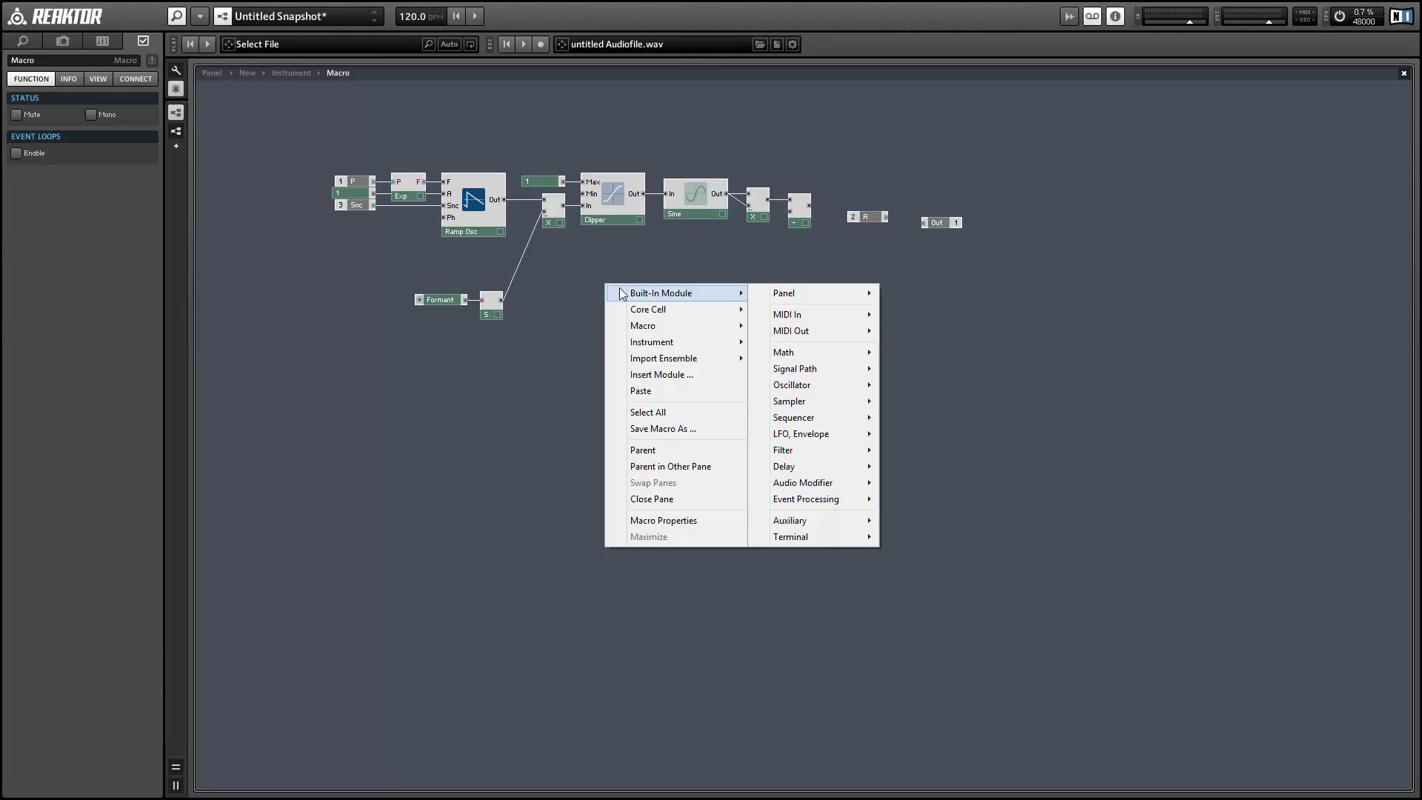
pyautogui.moveTo(831, 353)
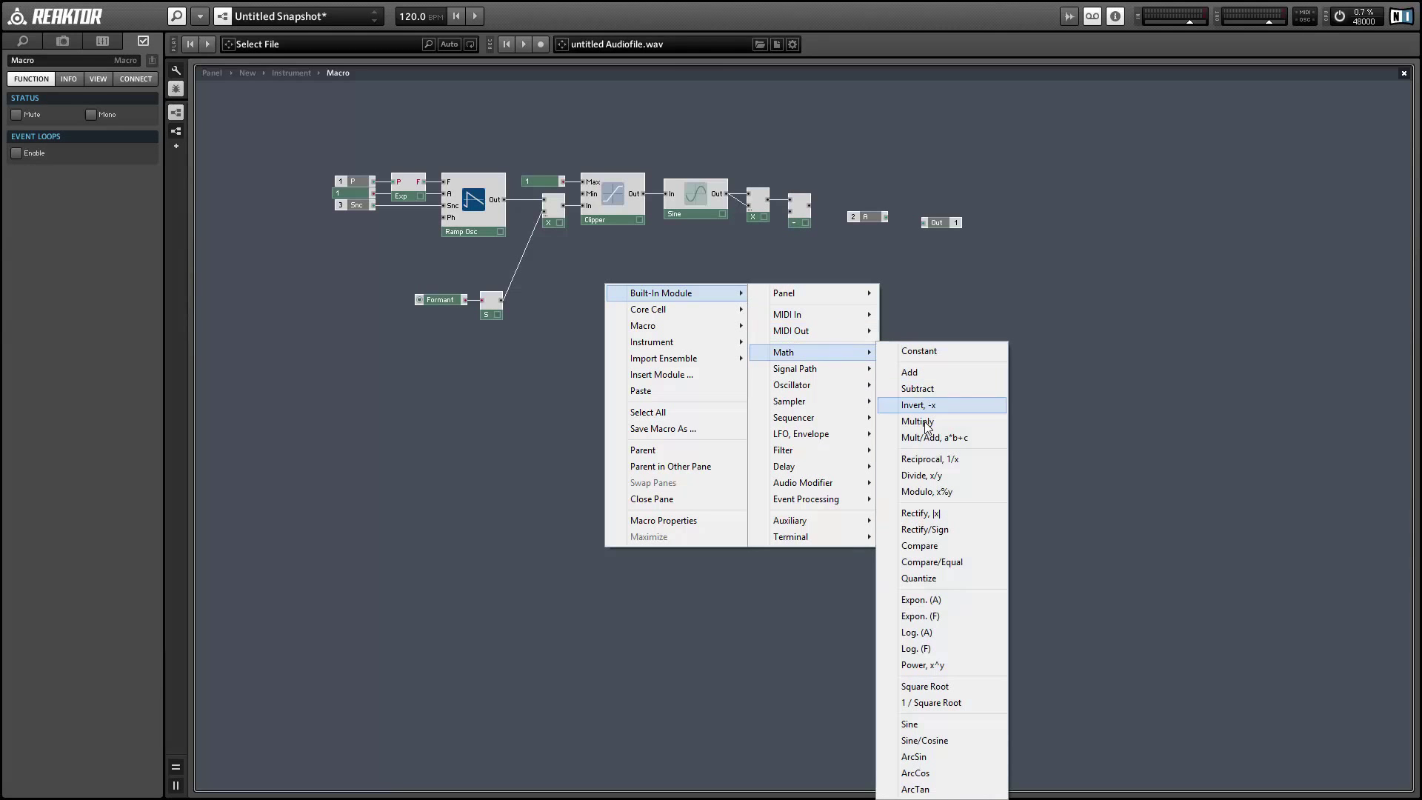
pyautogui.click(928, 461)
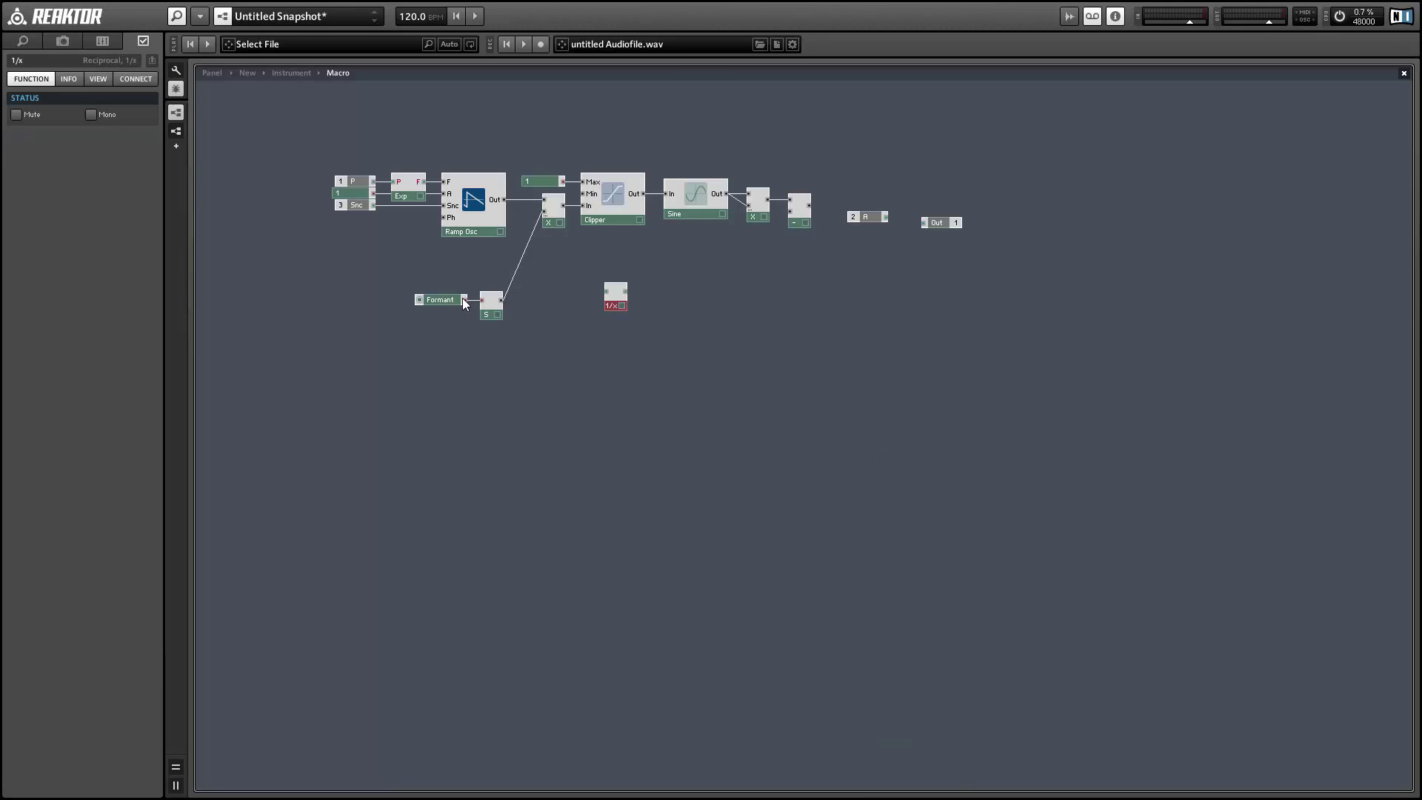
pyautogui.moveTo(465, 299); pyautogui.dragTo(790, 211)
pyautogui.click(668, 302)
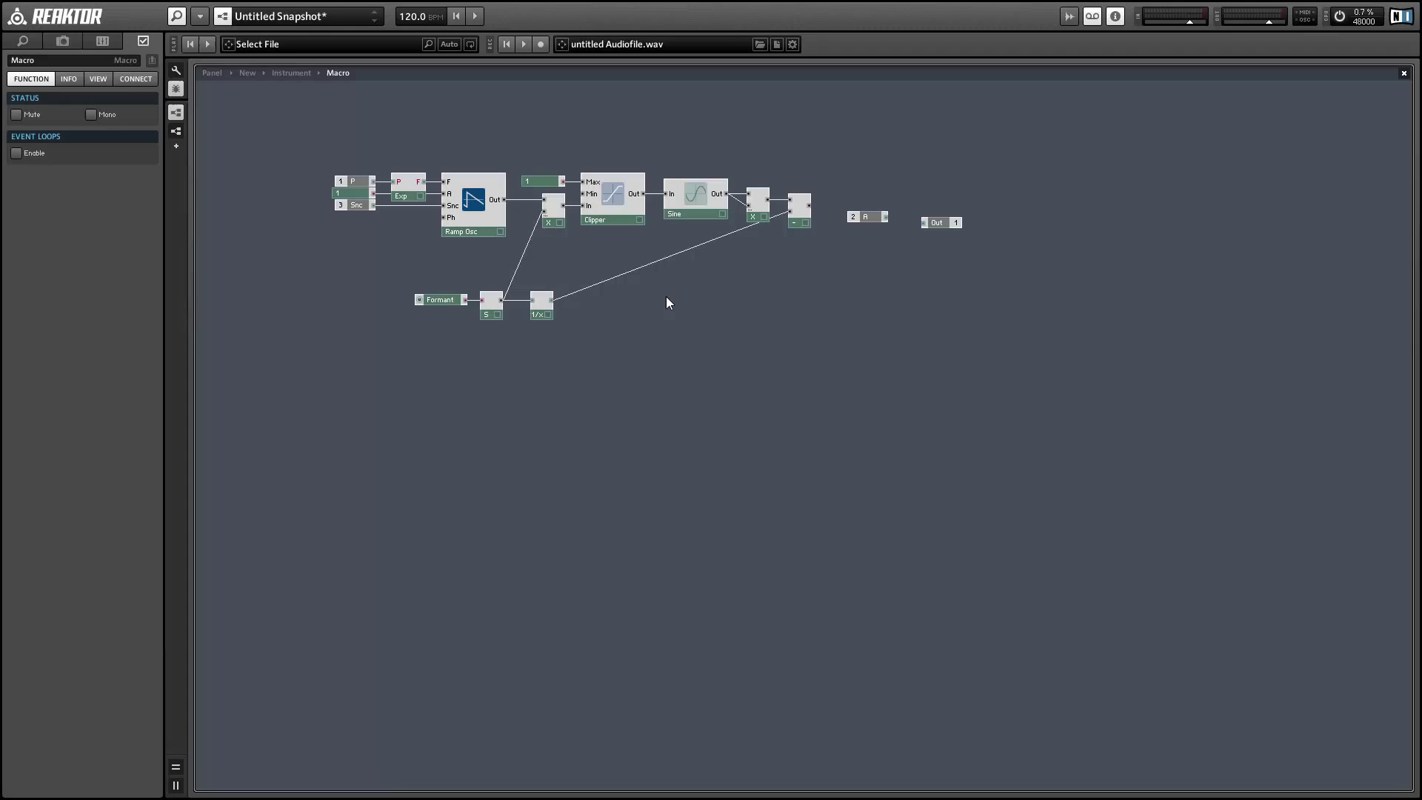
# Move the Formant, smoother and 1/x group up and the Subtract module down.
pyautogui.moveTo(626, 340); pyautogui.dragTo(407, 286)
pyautogui.moveTo(497, 315); pyautogui.dragTo(492, 269)
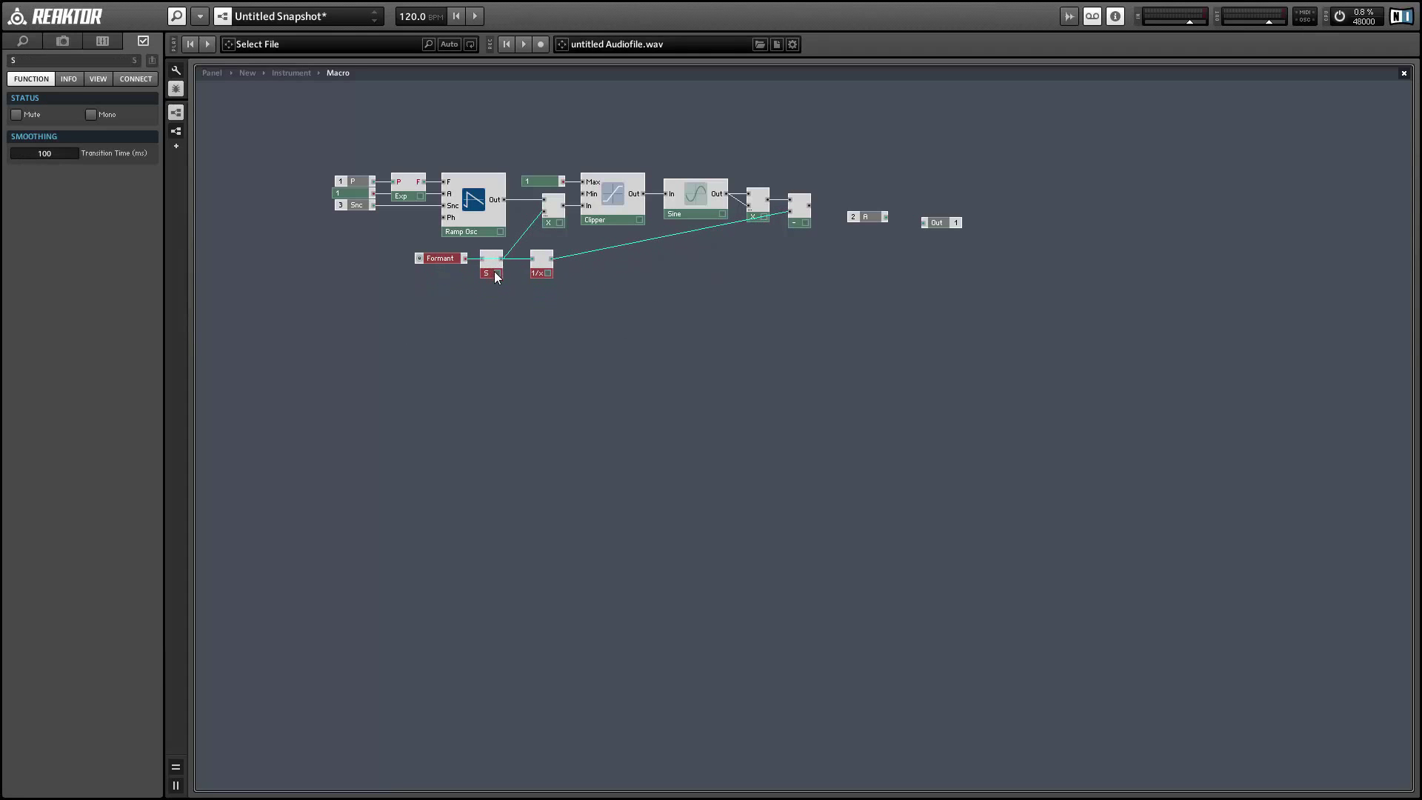
pyautogui.click(495, 282)
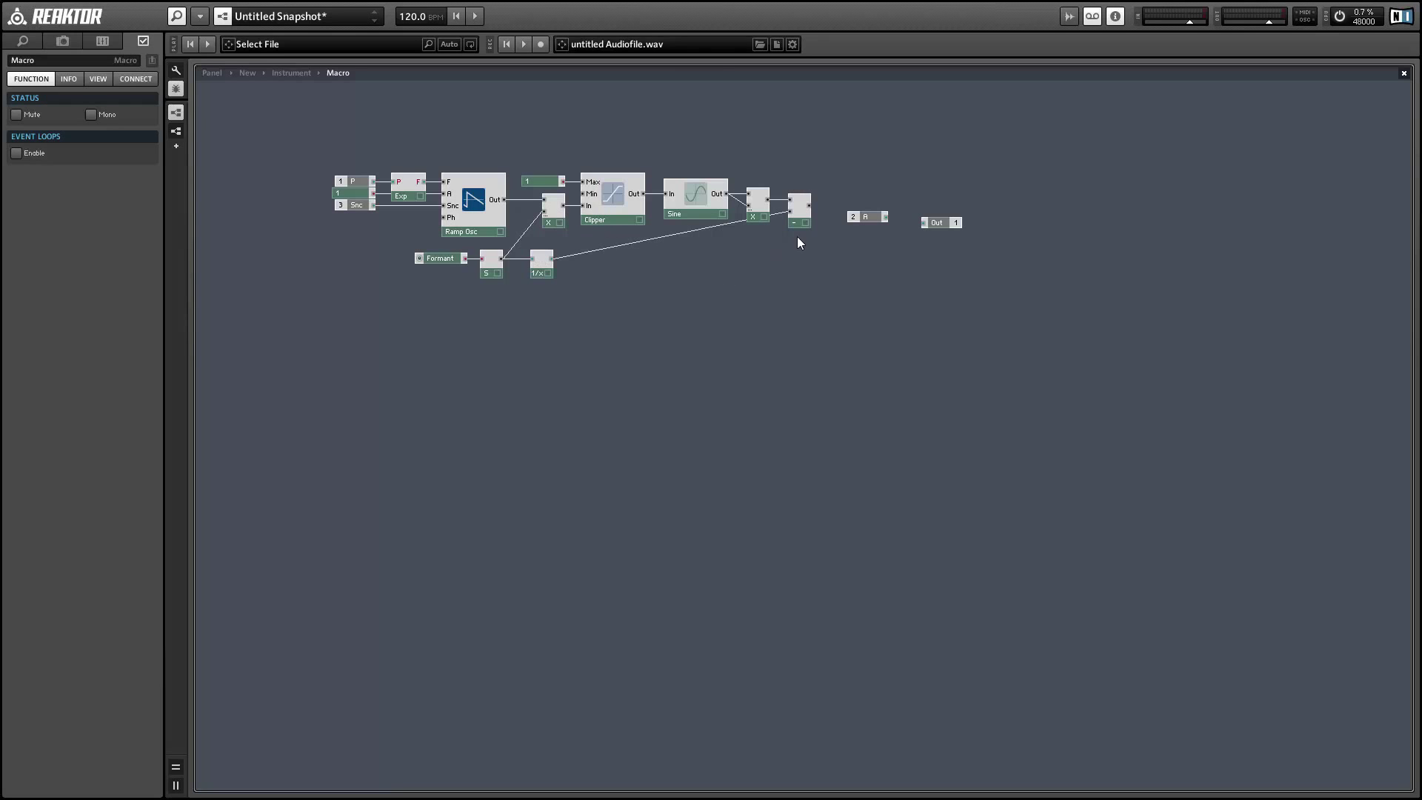
pyautogui.moveTo(803, 227); pyautogui.dragTo(808, 273)
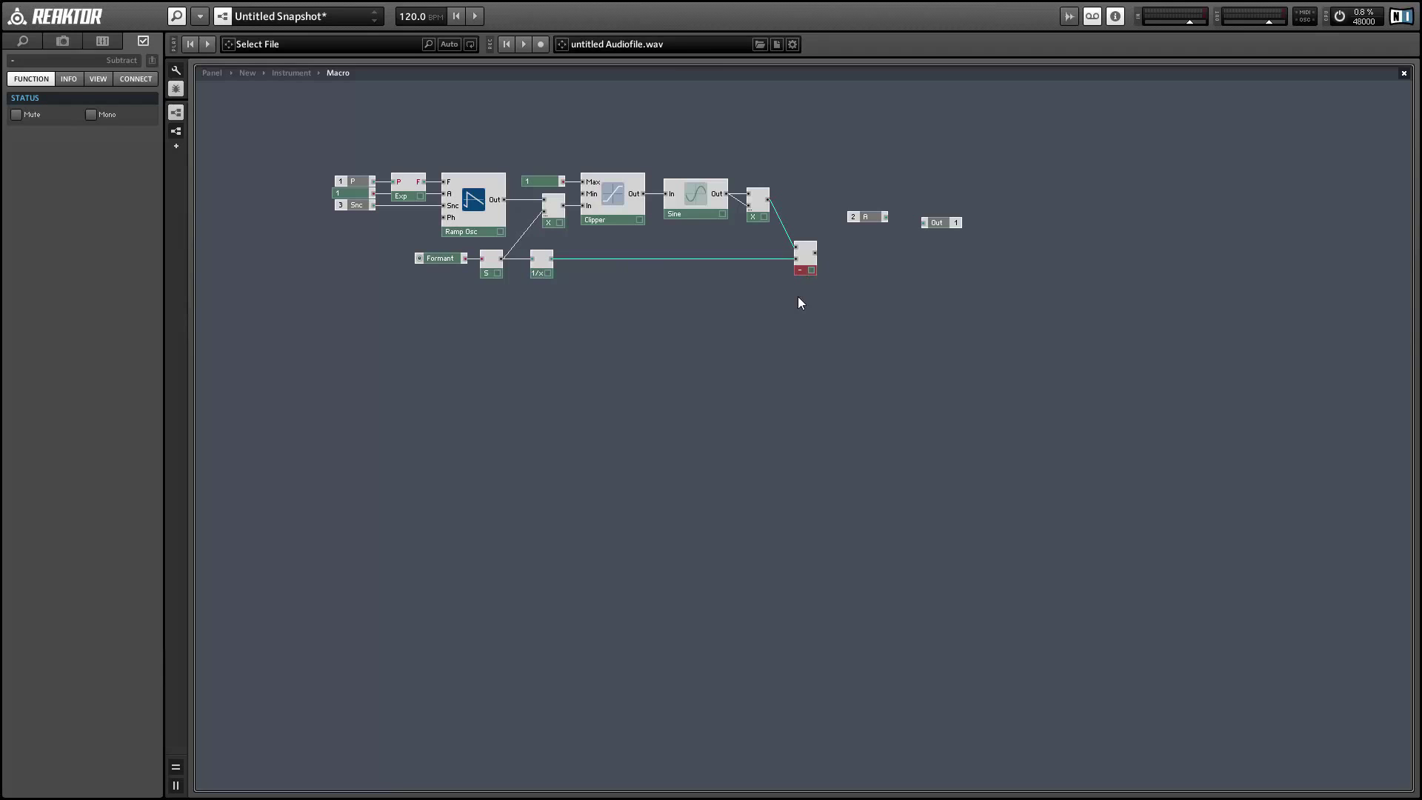
# Add a Multiply module fed by the Subtract result, aligned with the subtraction output.
pyautogui.click(797, 296)
pyautogui.rightClick(855, 274)
pyautogui.moveTo(878, 280)
pyautogui.moveTo(1049, 342)
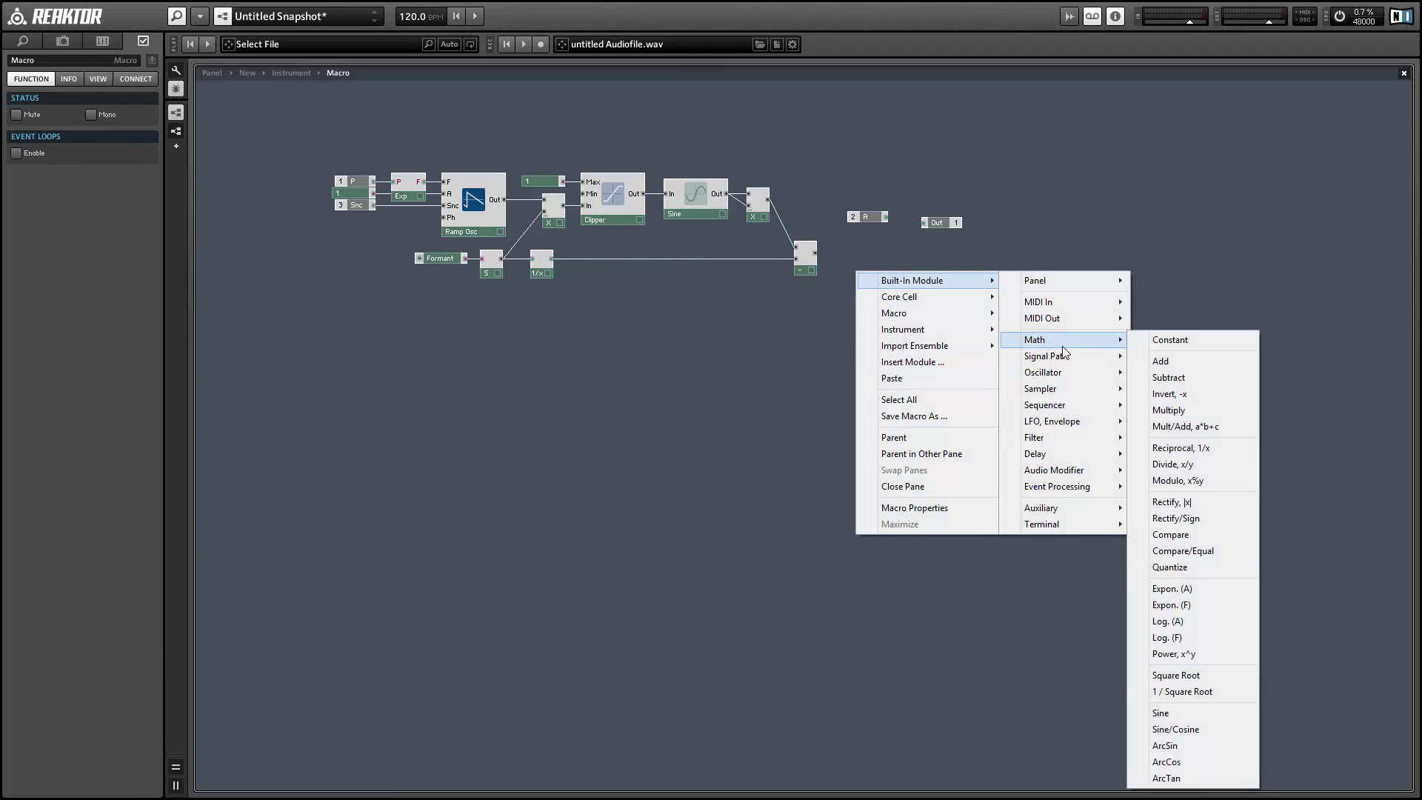
pyautogui.click(1211, 400)
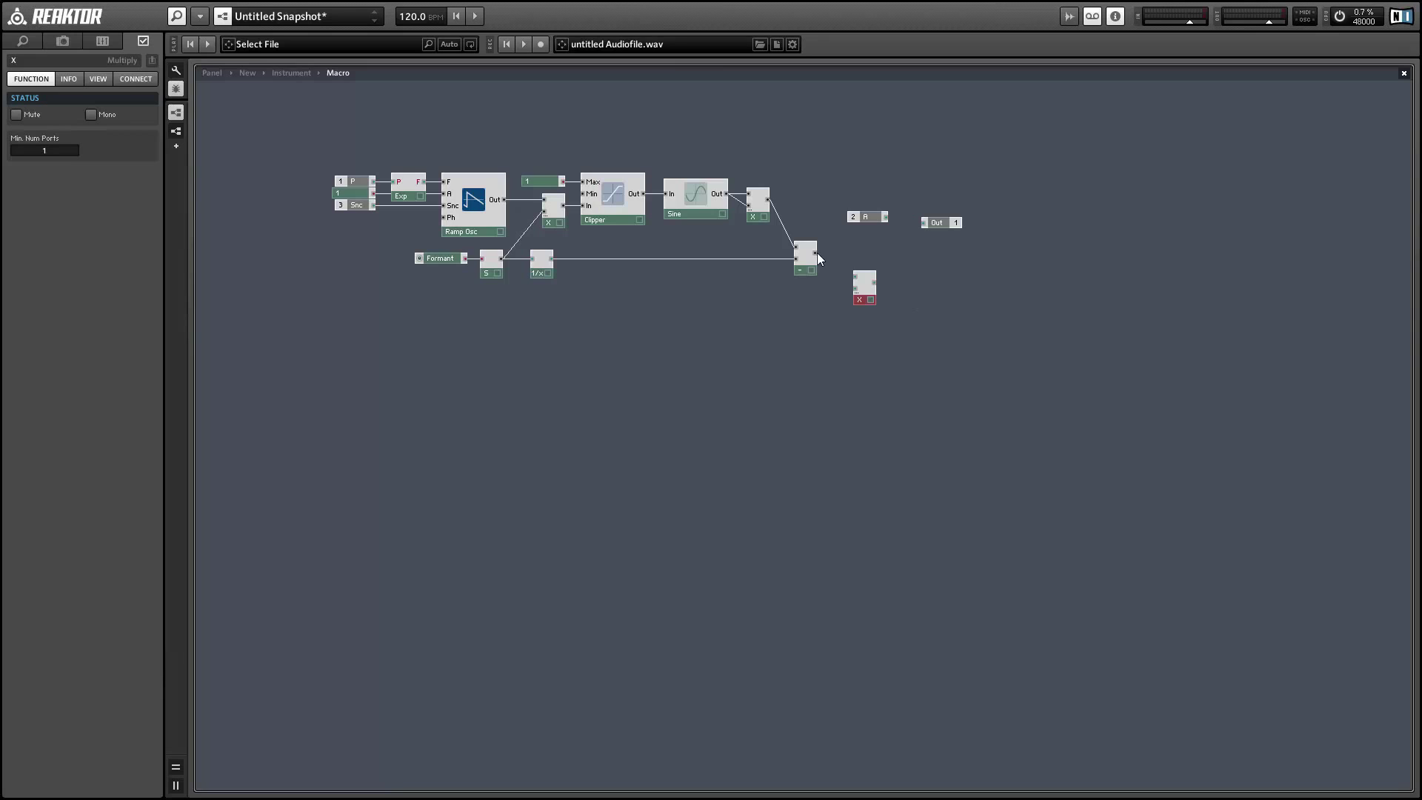
pyautogui.moveTo(816, 252); pyautogui.dragTo(852, 263)
pyautogui.moveTo(428, 258)
pyautogui.mouseDown()
pyautogui.moveTo(424, 289)
pyautogui.moveTo(426, 259)
pyautogui.mouseUp()
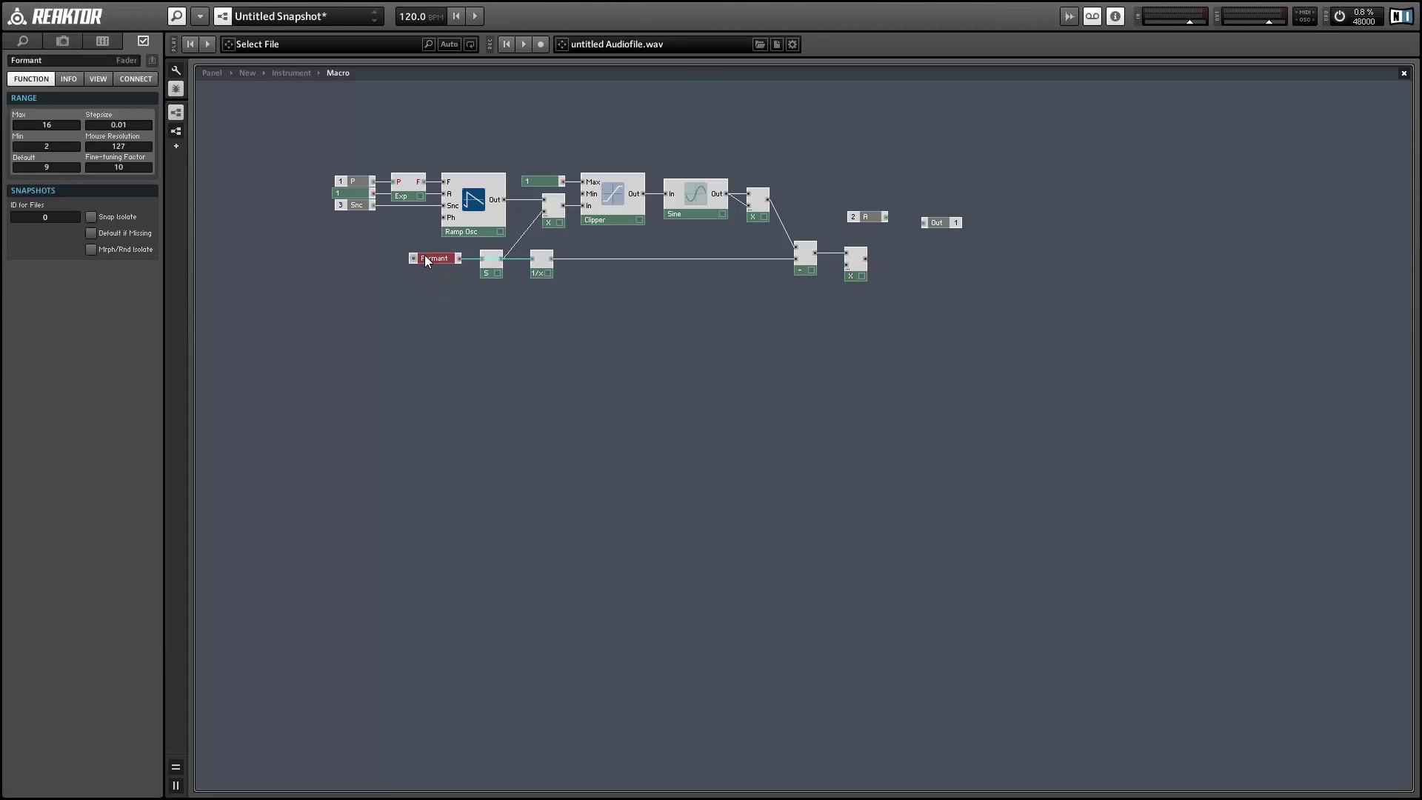
# Add a Power x^y module below the Formant chain with a 0.5 constant as its exponent.
pyautogui.click(615, 274)
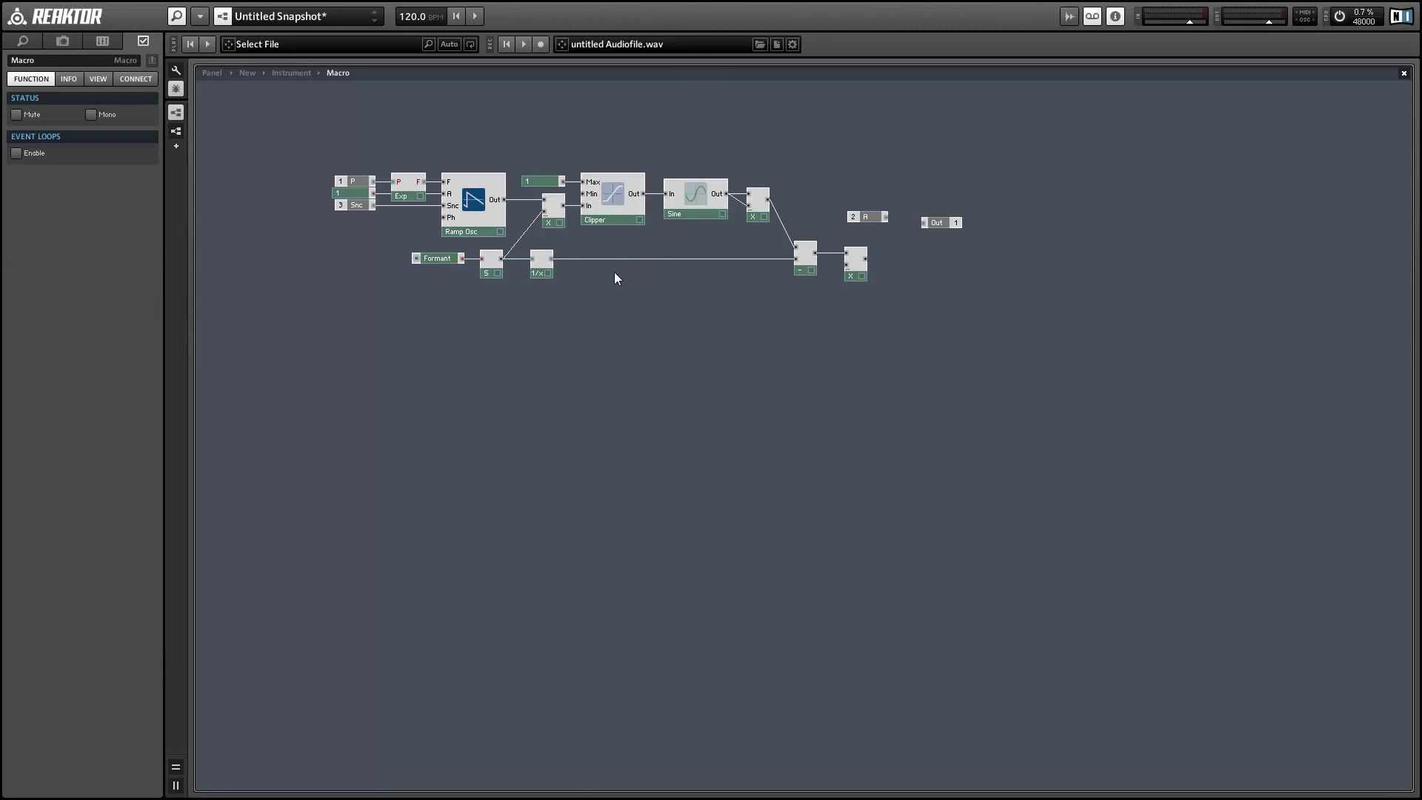
pyautogui.rightClick(608, 276)
pyautogui.moveTo(643, 286)
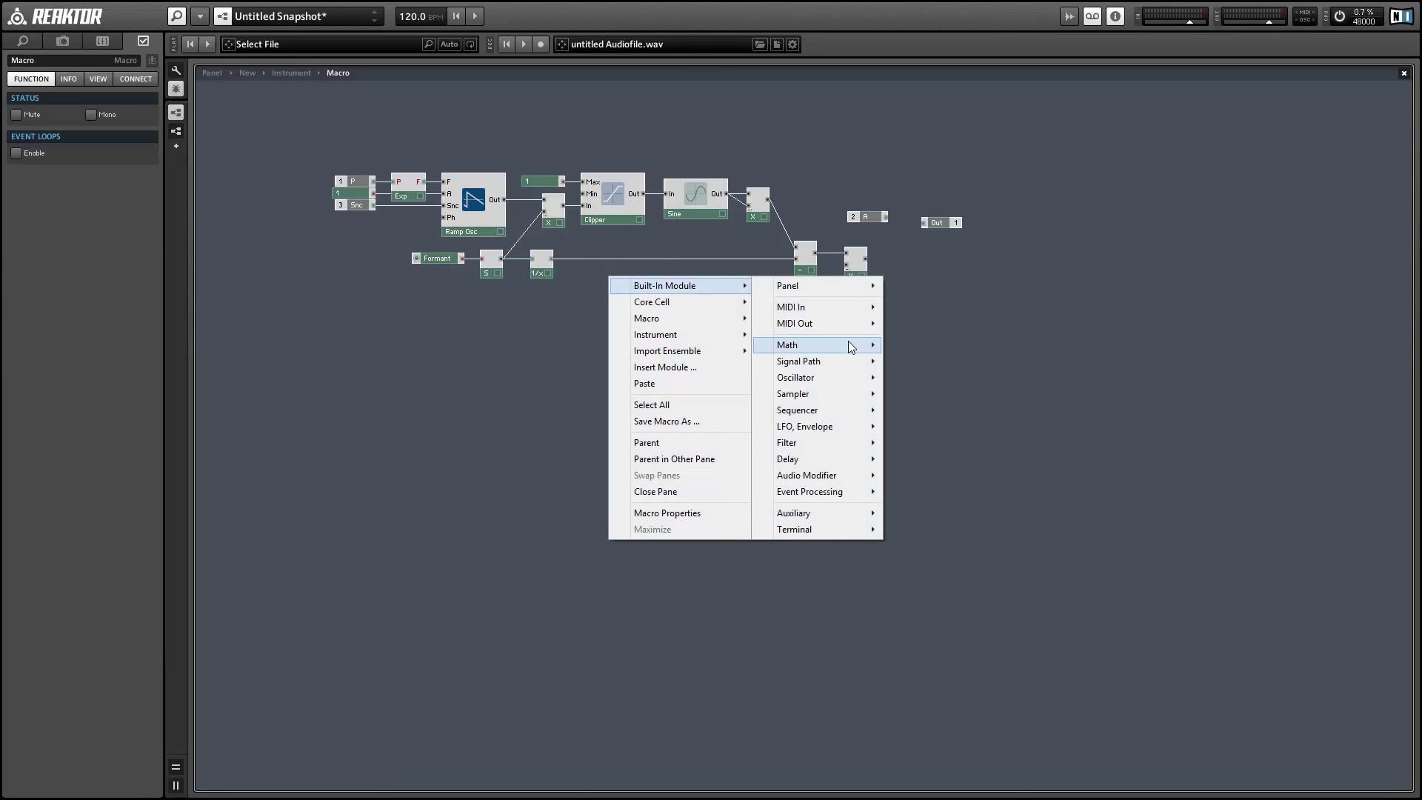
pyautogui.moveTo(849, 344)
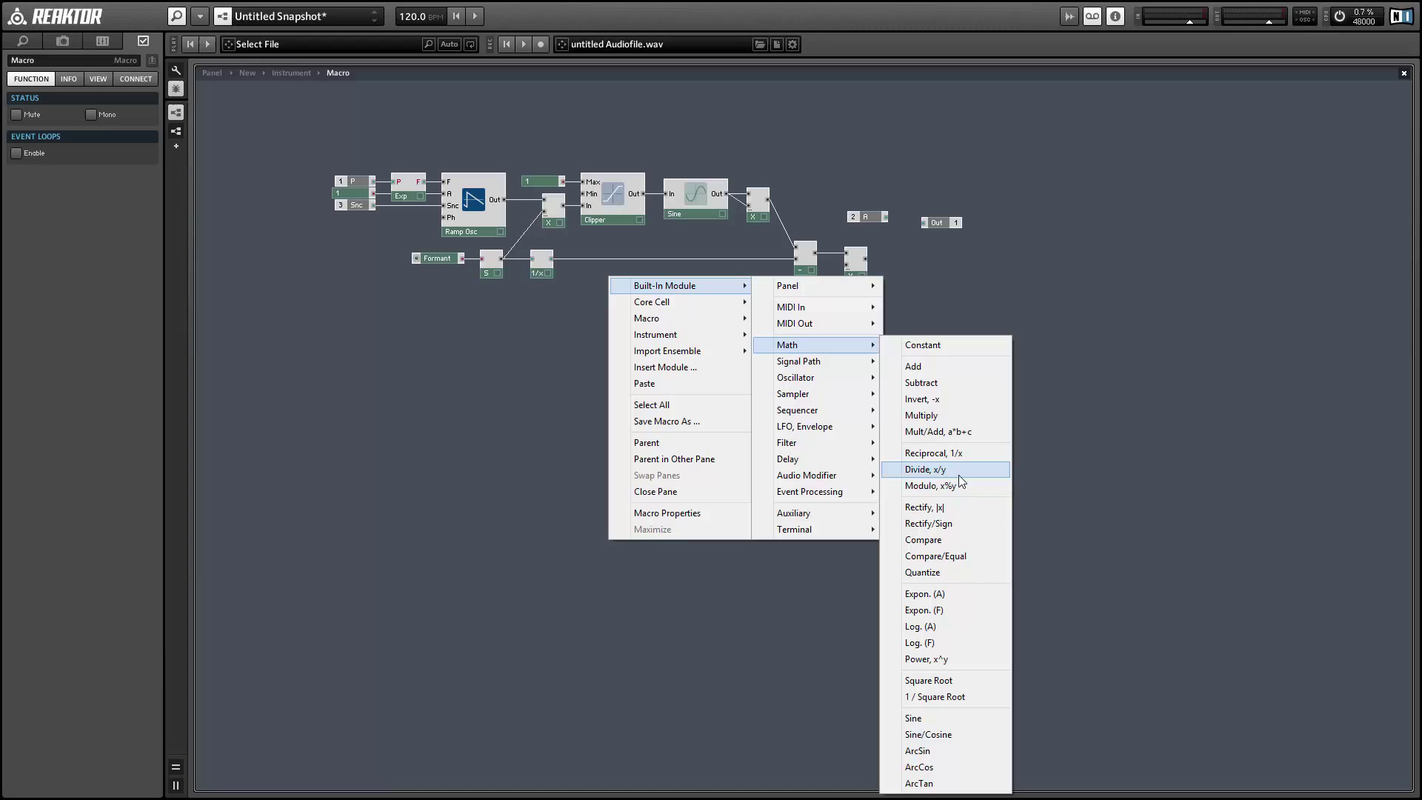
pyautogui.click(984, 658)
pyautogui.moveTo(639, 309); pyautogui.dragTo(597, 350)
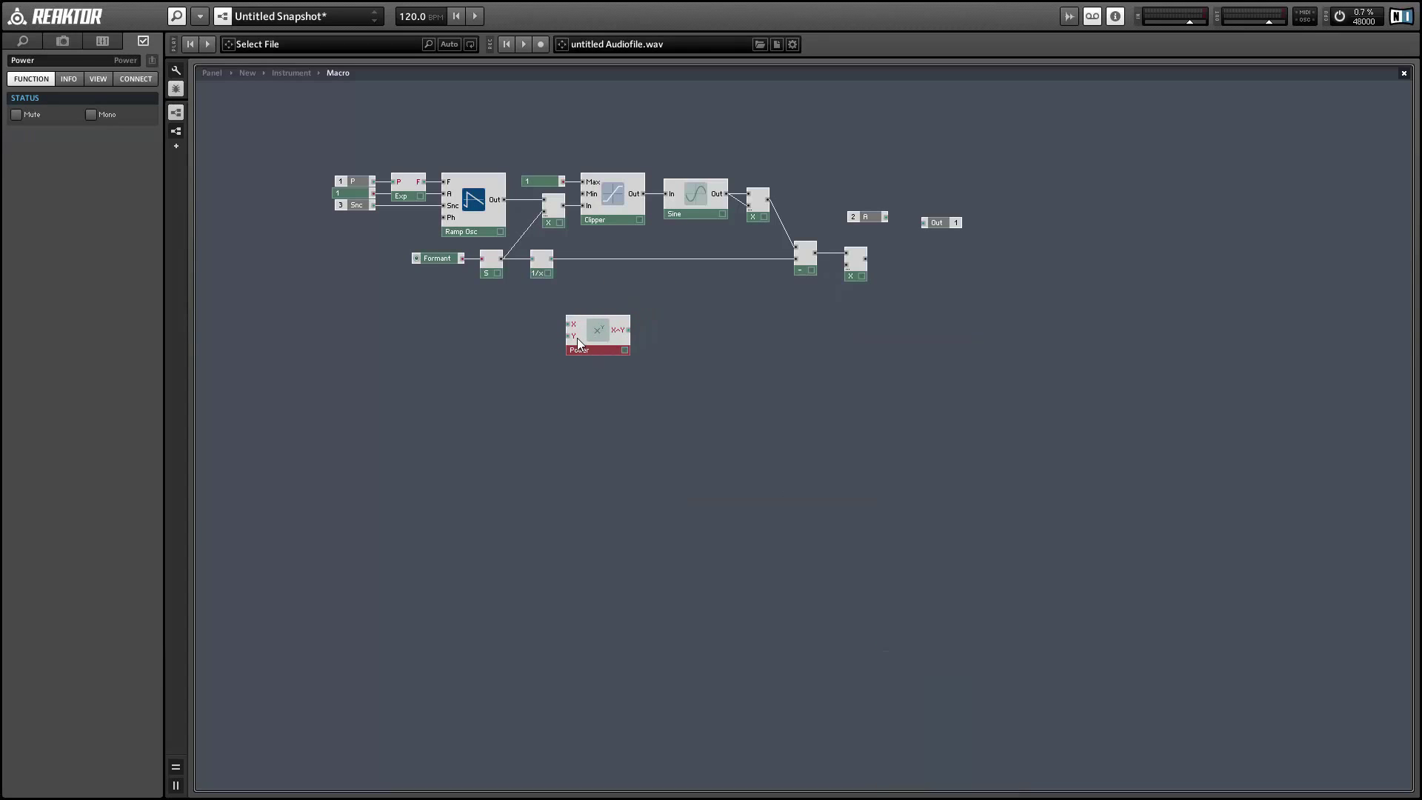
pyautogui.rightClick(575, 337)
pyautogui.click(628, 366)
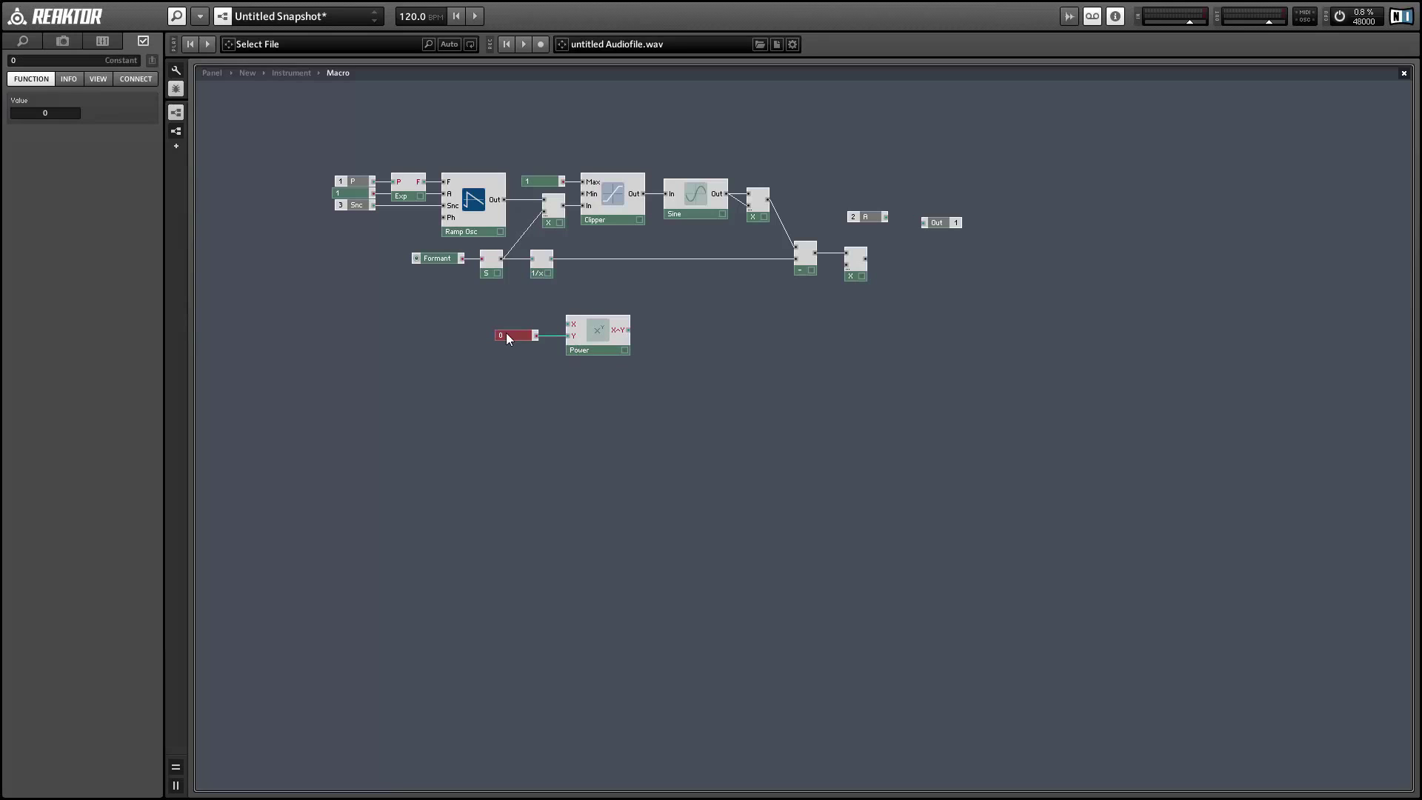
pyautogui.click(55, 113)
pyautogui.write('.5')
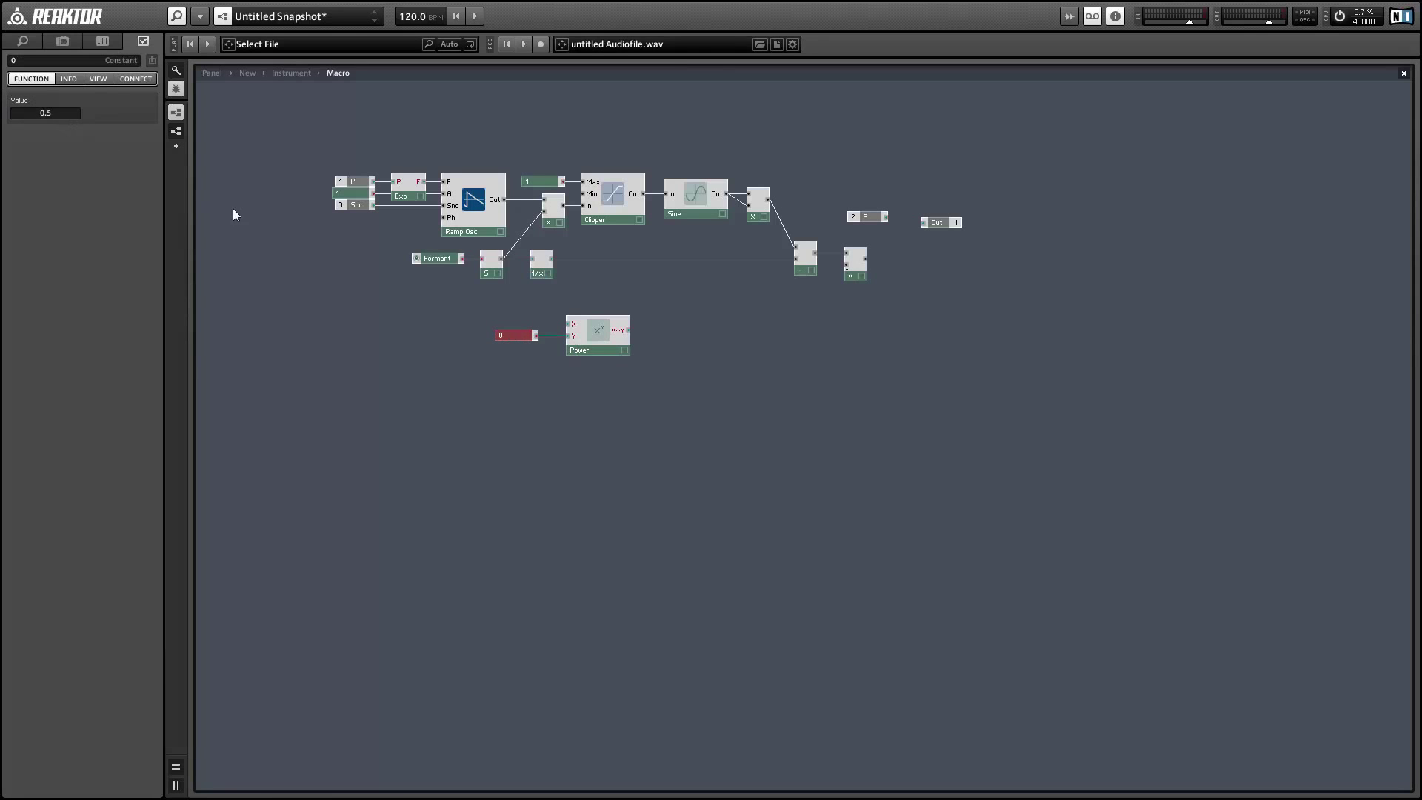
pyautogui.click(279, 222)
pyautogui.moveTo(562, 340); pyautogui.dragTo(535, 322)
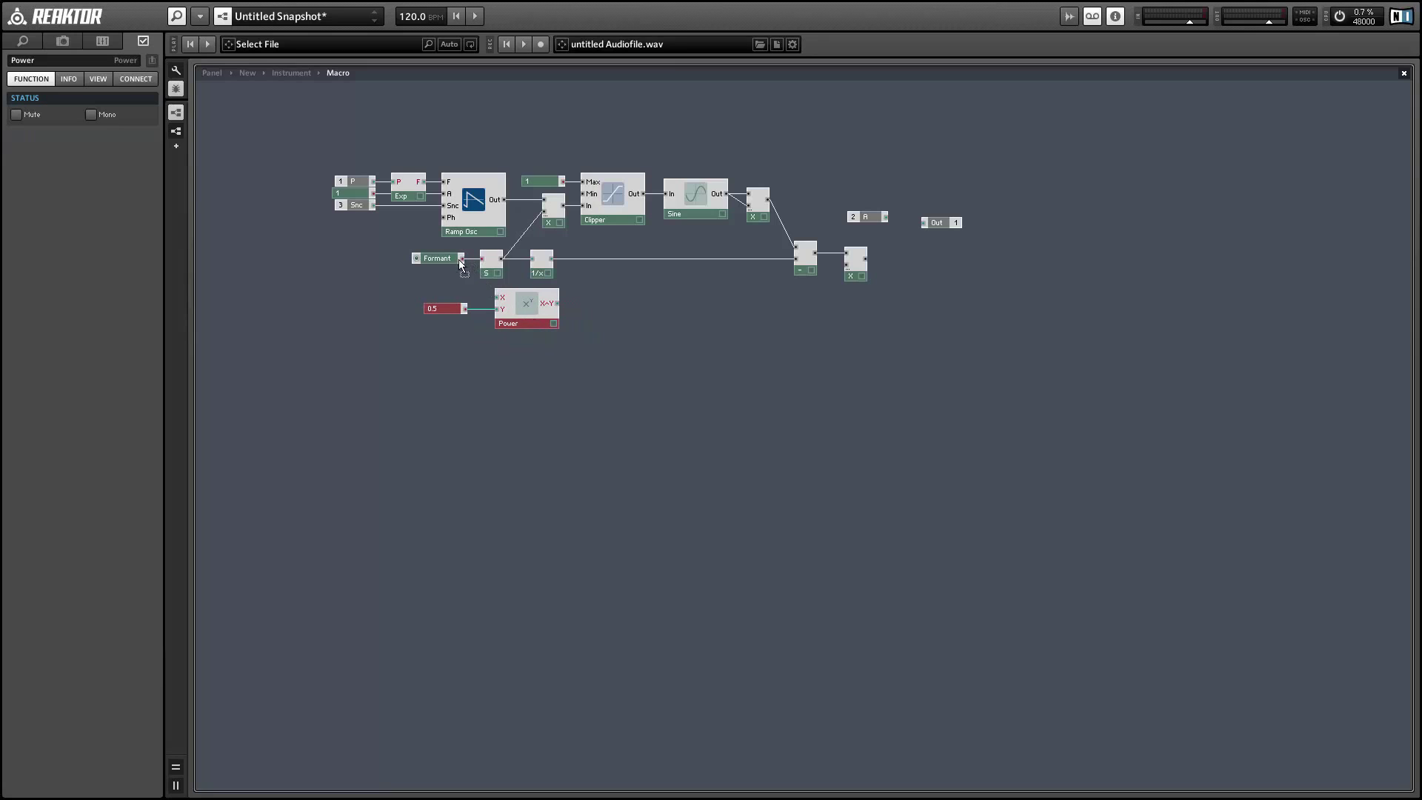
# Duplicate the S smoother after Power and feed the smoothed square root into the Multiply.
pyautogui.click(490, 273)
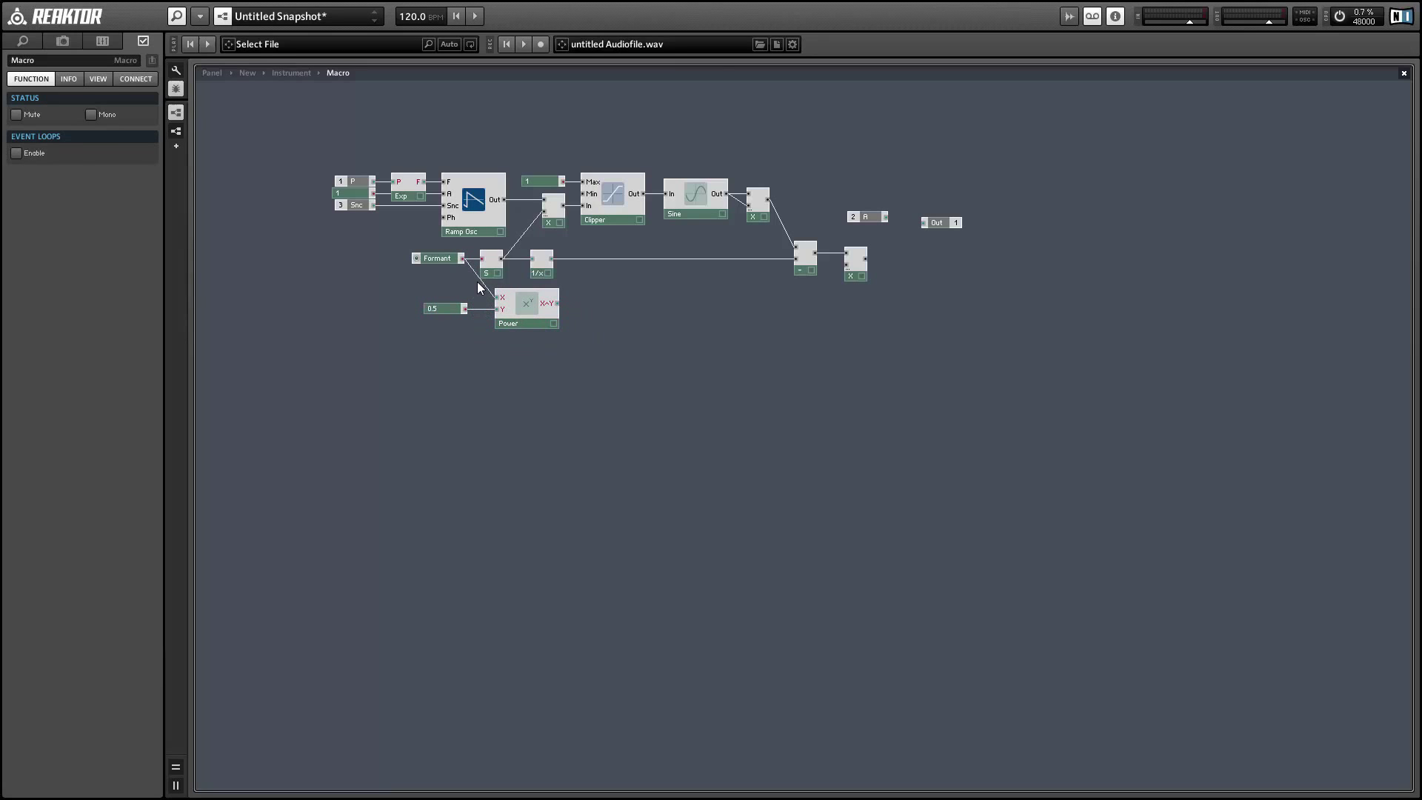
pyautogui.moveTo(491, 275); pyautogui.dragTo(497, 278)
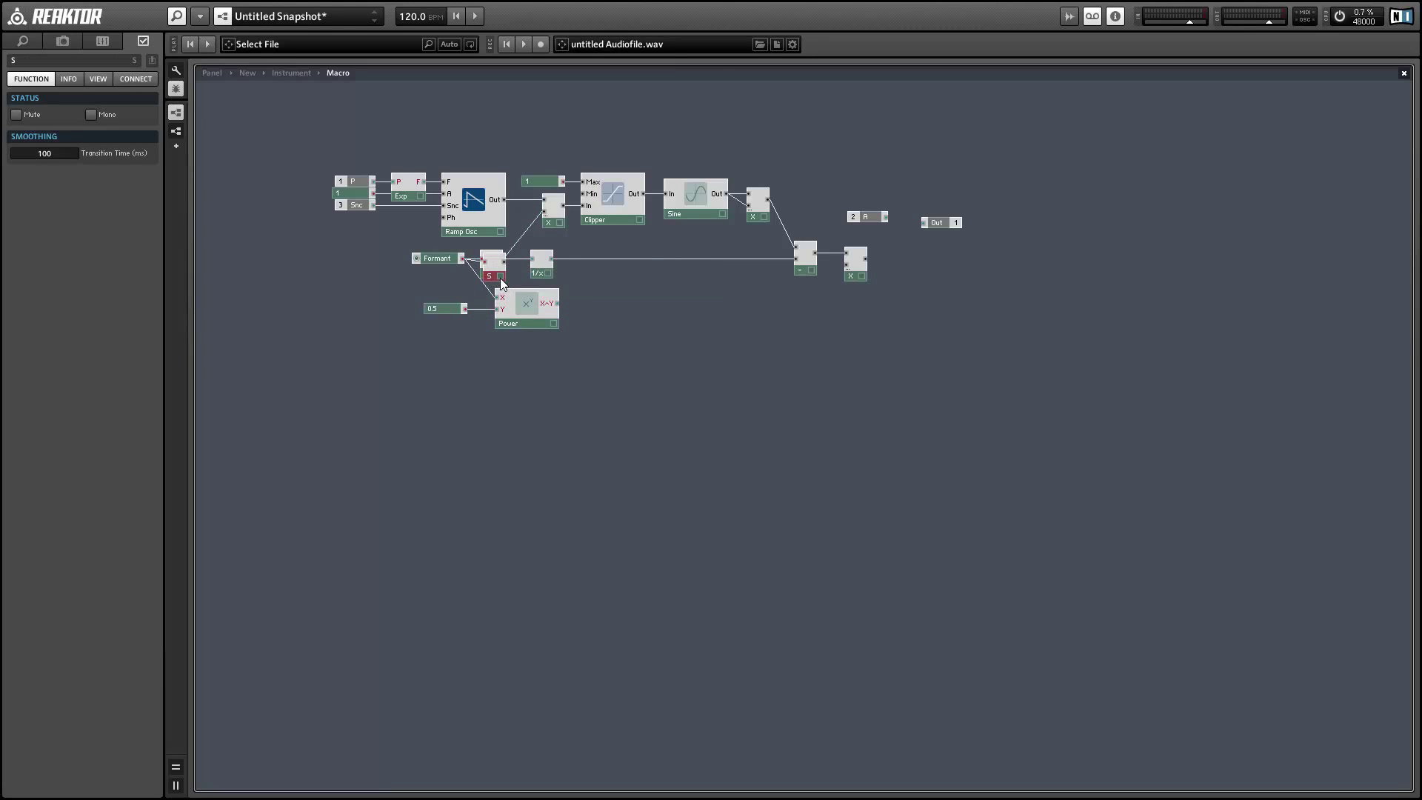
pyautogui.moveTo(571, 308)
pyautogui.mouseDown()
pyautogui.moveTo(603, 318)
pyautogui.moveTo(575, 310)
pyautogui.moveTo(588, 315)
pyautogui.mouseUp()
pyautogui.click(573, 319)
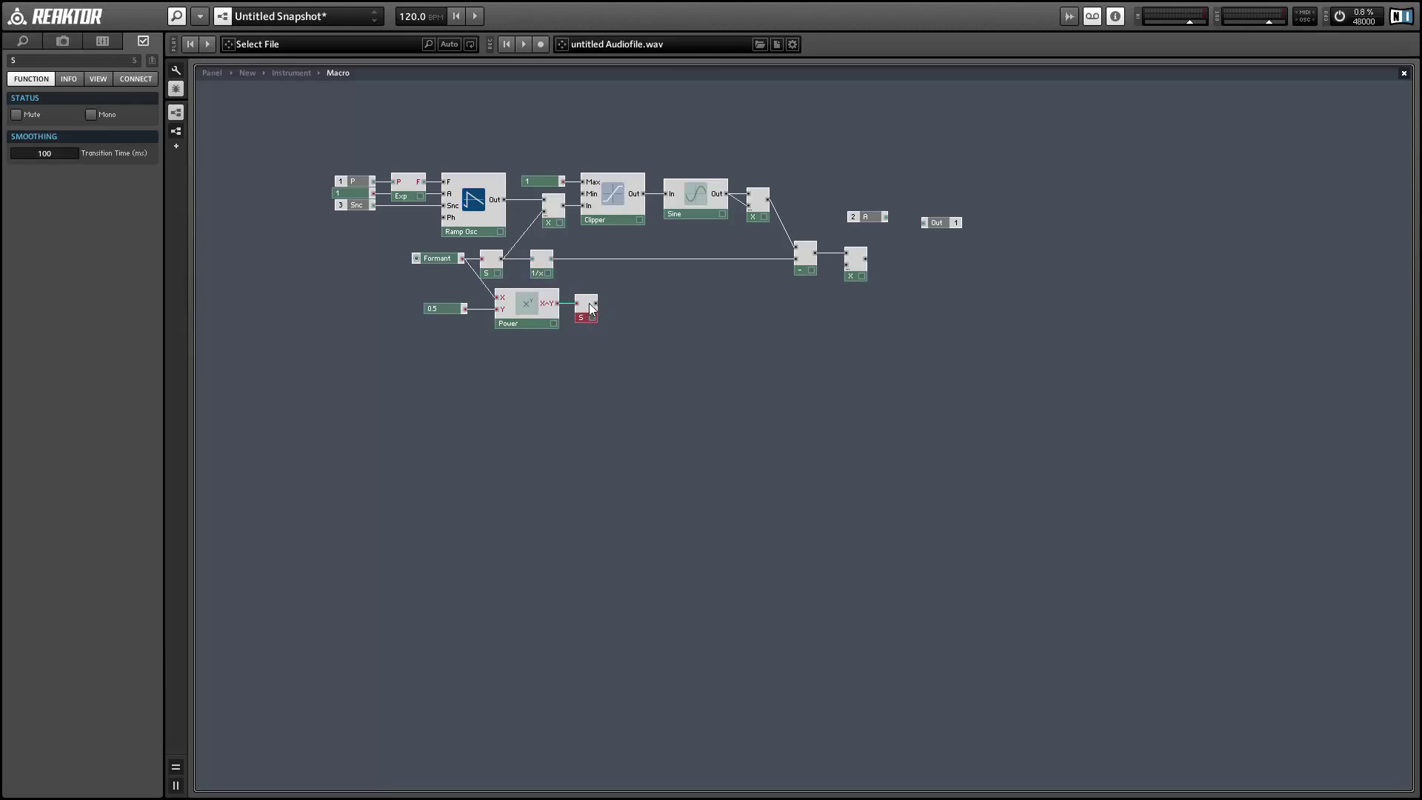
pyautogui.moveTo(596, 303); pyautogui.dragTo(860, 317)
pyautogui.click(798, 362)
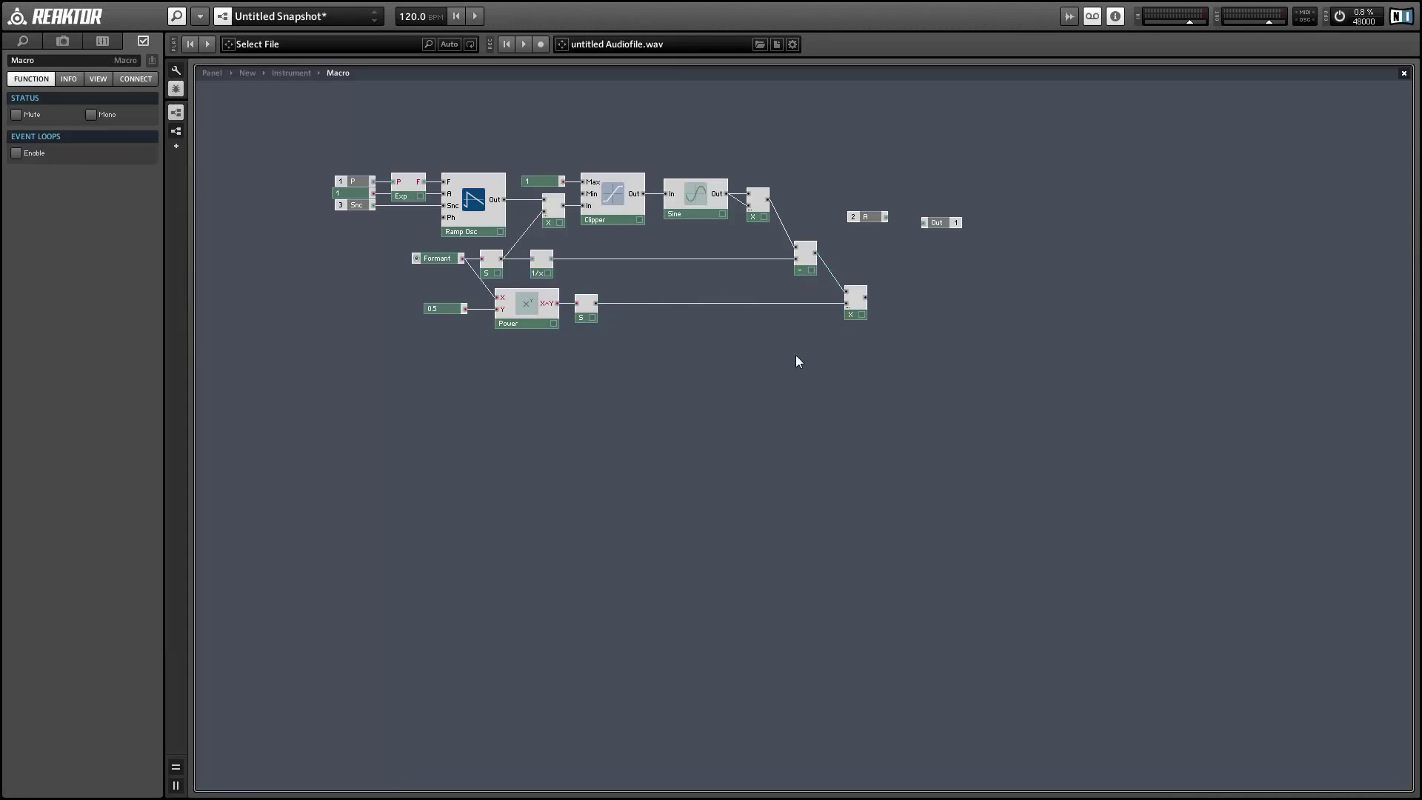
pyautogui.moveTo(572, 342); pyautogui.dragTo(571, 286)
pyautogui.moveTo(446, 283); pyautogui.dragTo(559, 339)
pyautogui.click(837, 413)
# Duplicate the Multiply with Ctrl+D, feed it the product and input A, and connect its output to Out.
pyautogui.click(859, 317)
pyautogui.hotkey('ctrl', 'd')
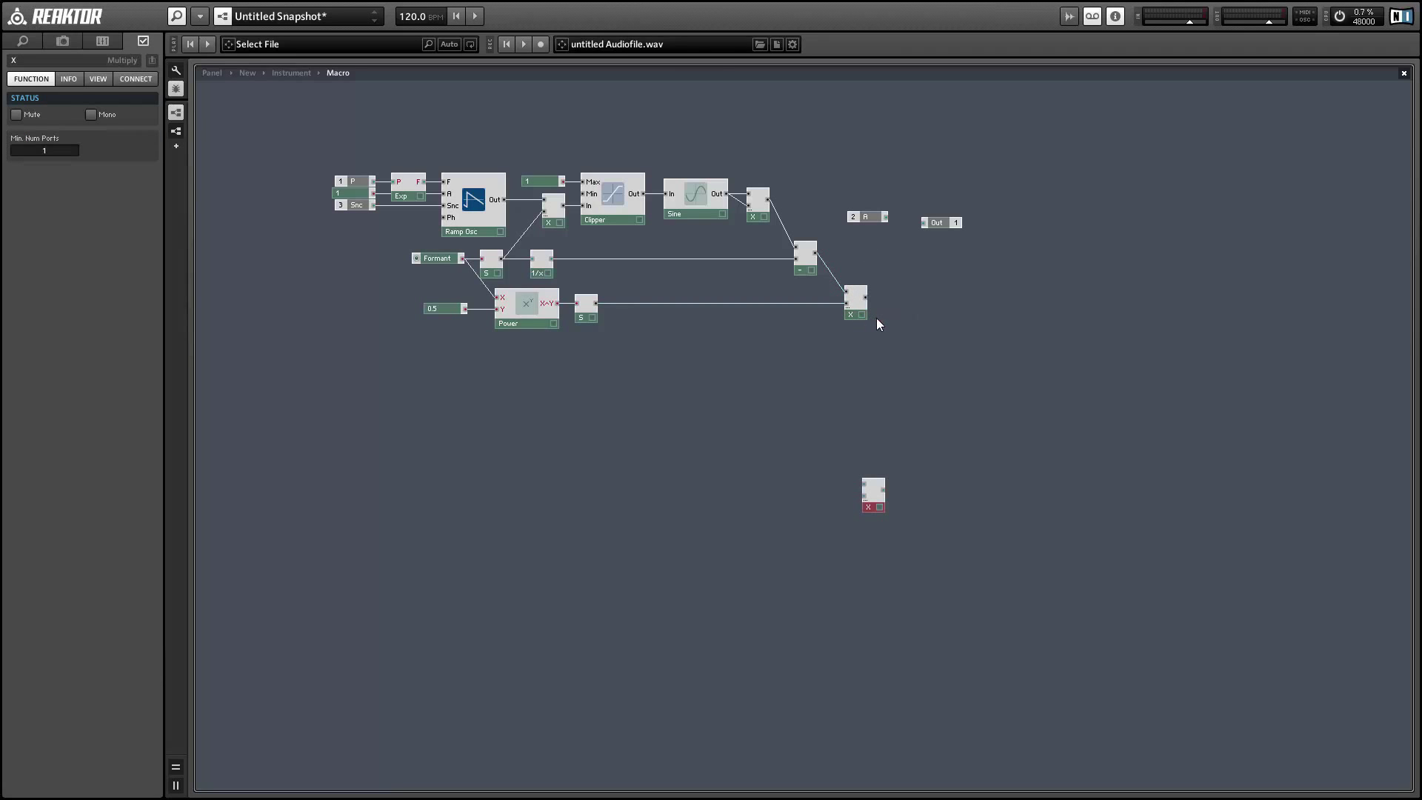
pyautogui.moveTo(867, 496)
pyautogui.mouseDown()
pyautogui.moveTo(962, 315)
pyautogui.moveTo(920, 316)
pyautogui.moveTo(921, 295)
pyautogui.mouseUp()
pyautogui.click(867, 297)
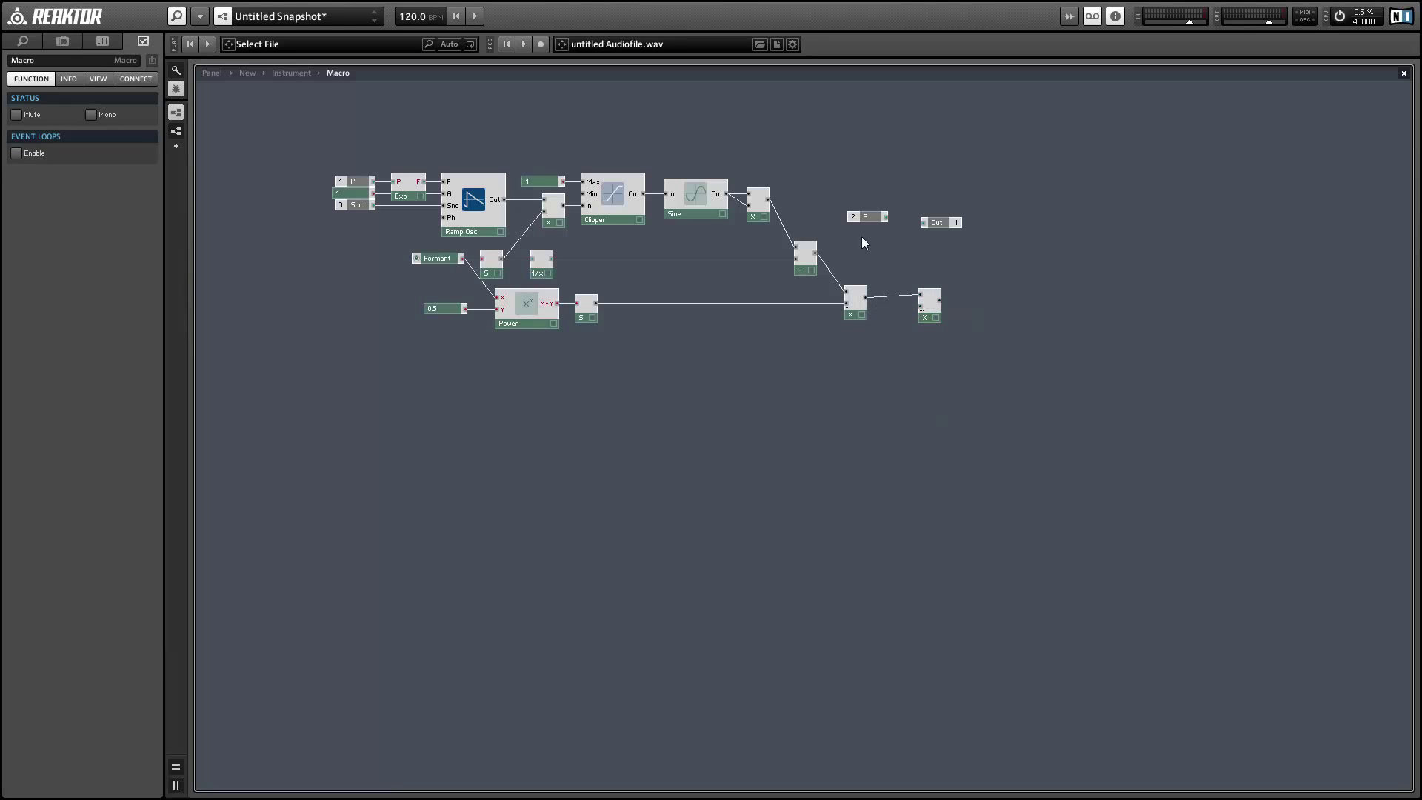
pyautogui.moveTo(867, 220); pyautogui.dragTo(897, 305)
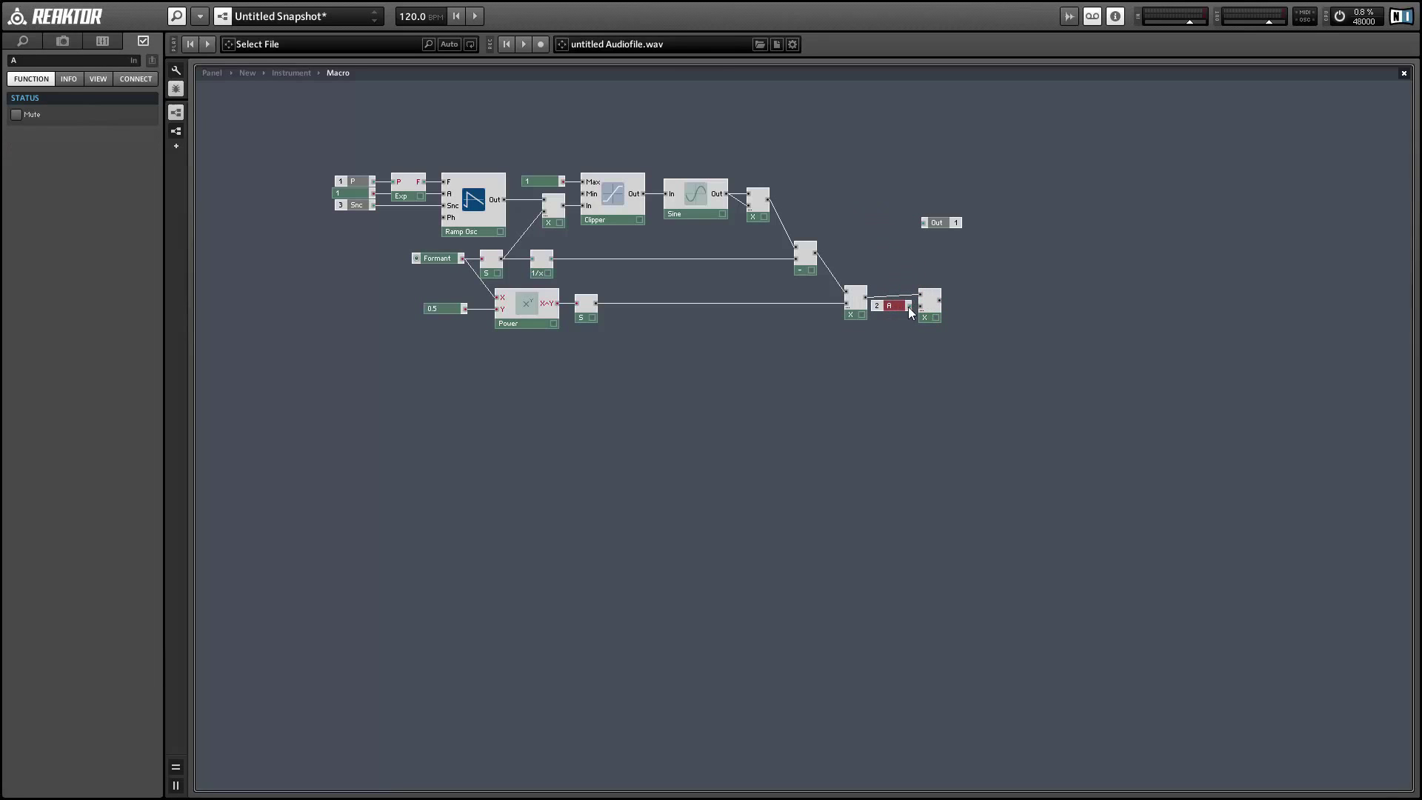
pyautogui.keyDown('shift'); pyautogui.click(935, 314); pyautogui.keyUp('shift')
pyautogui.moveTo(935, 314); pyautogui.dragTo(945, 318)
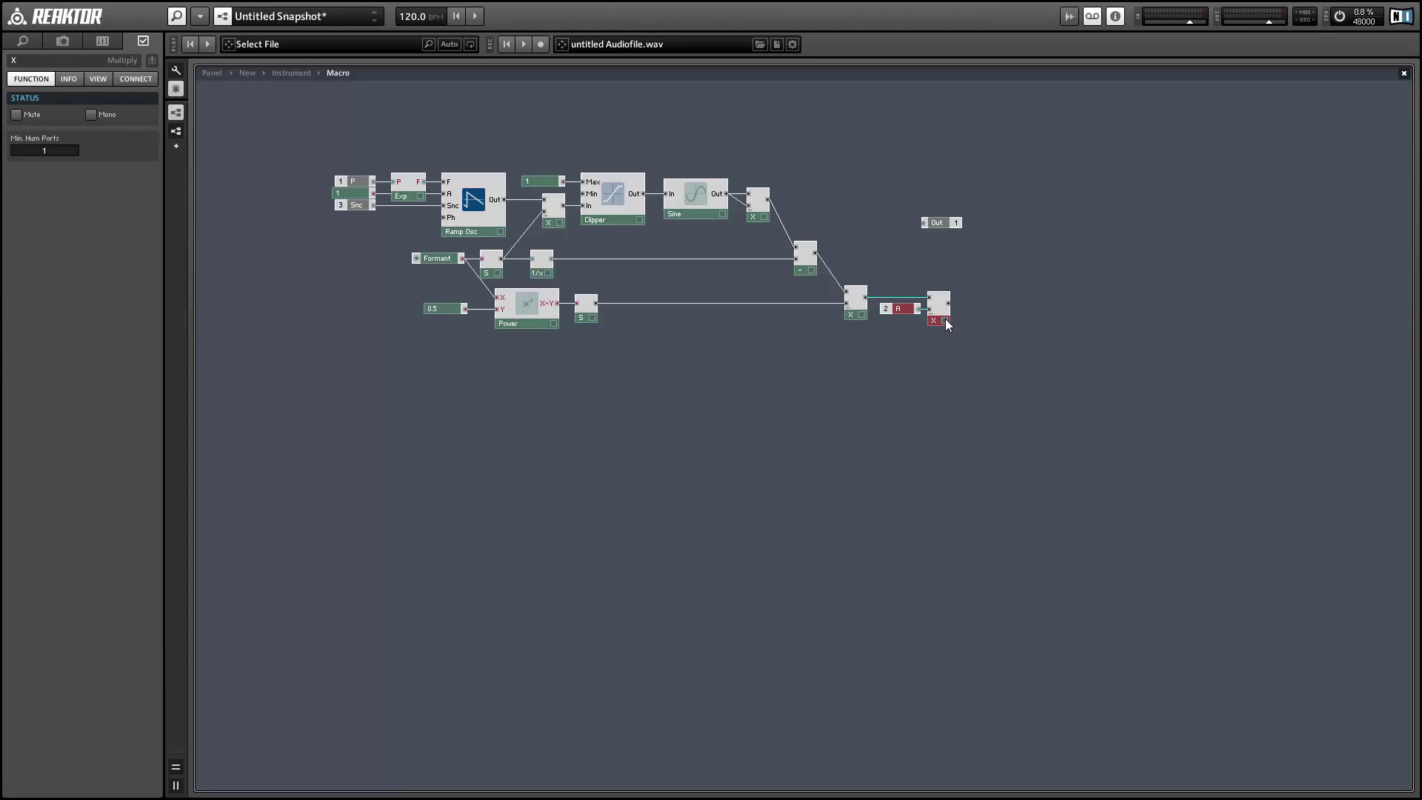
pyautogui.moveTo(928, 225); pyautogui.dragTo(985, 304)
pyautogui.click(936, 223)
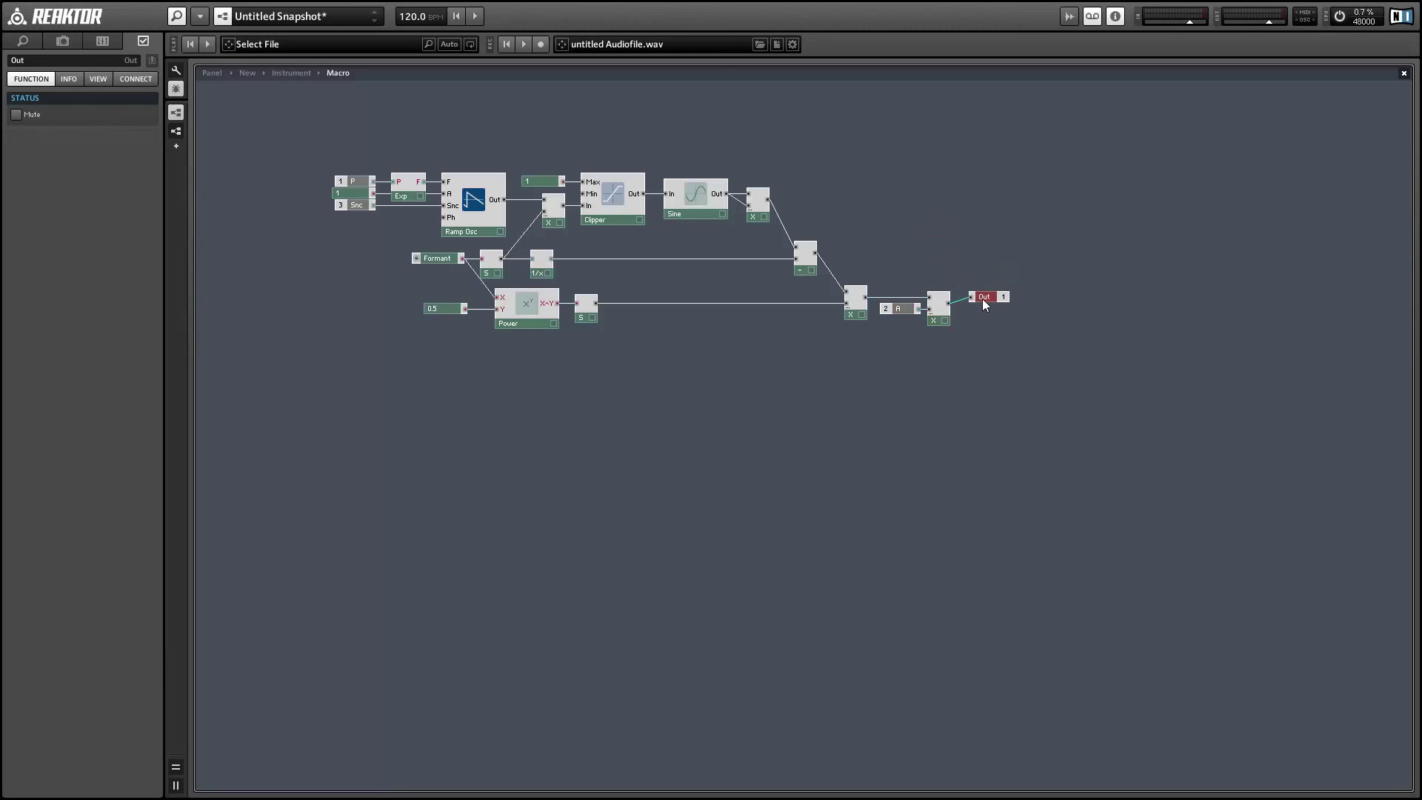
pyautogui.click(911, 232)
# At the instrument level, rename the macro to VOSIM and move it lower on the canvas.
pyautogui.doubleClick(907, 250)
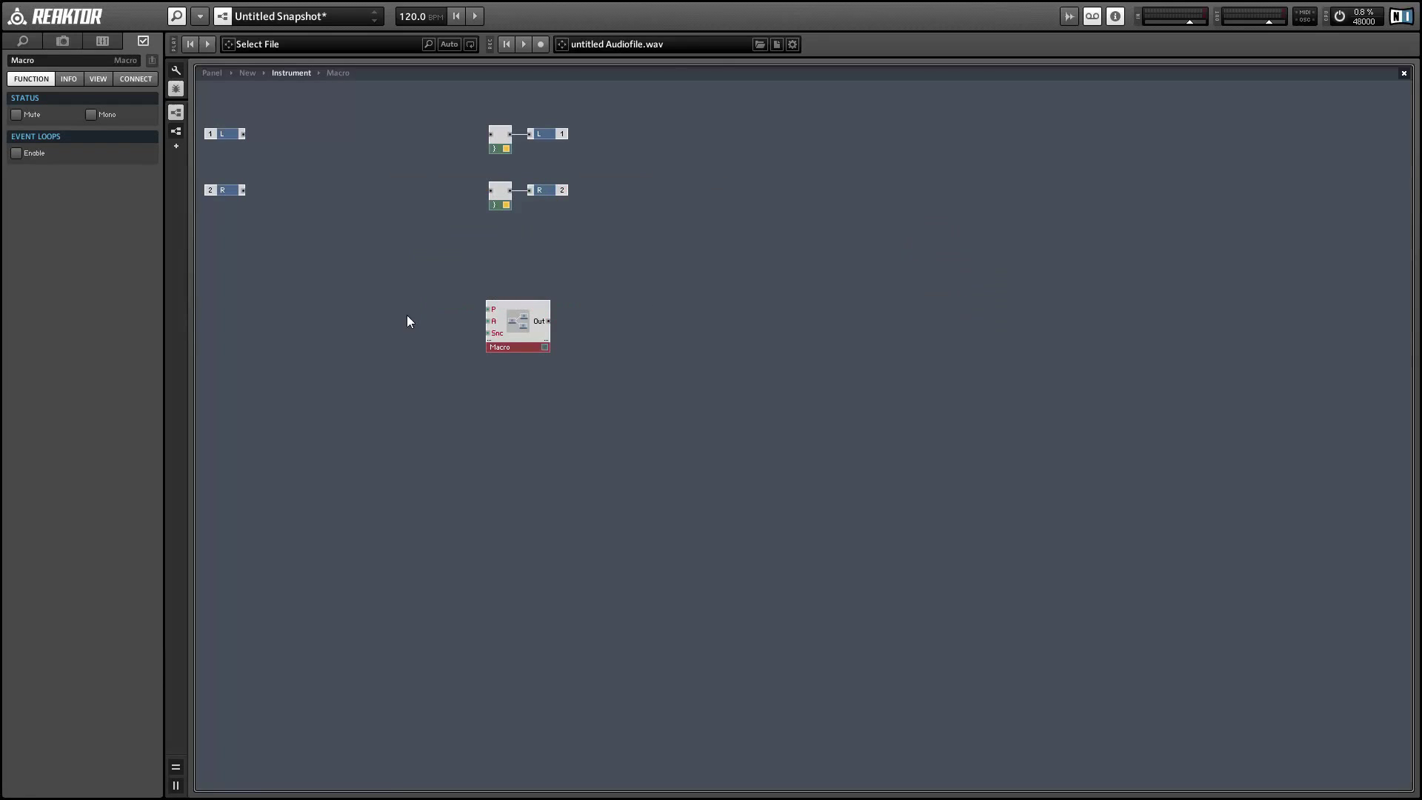
pyautogui.click(63, 60)
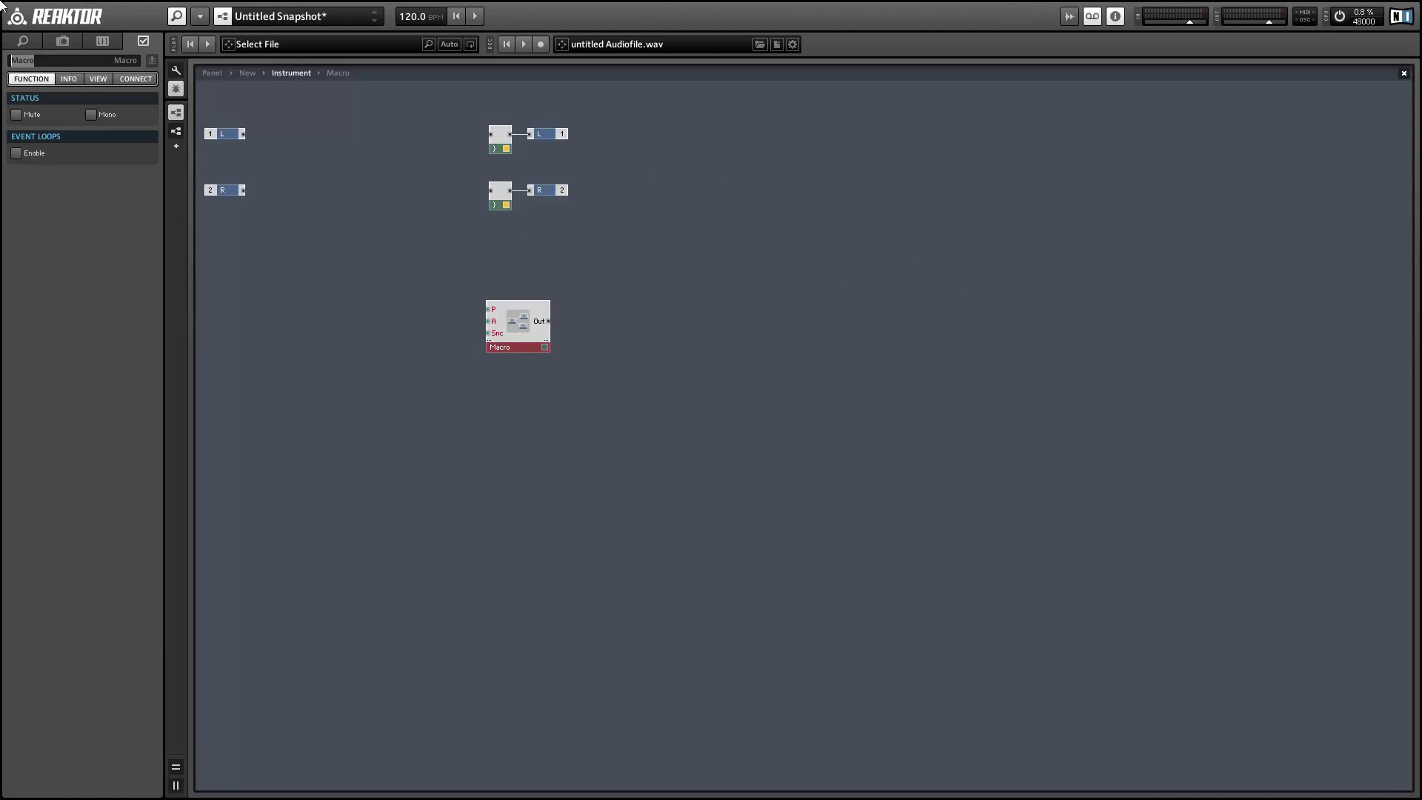
pyautogui.write('VOSIM')
pyautogui.press('Return')
pyautogui.moveTo(537, 342); pyautogui.dragTo(620, 414)
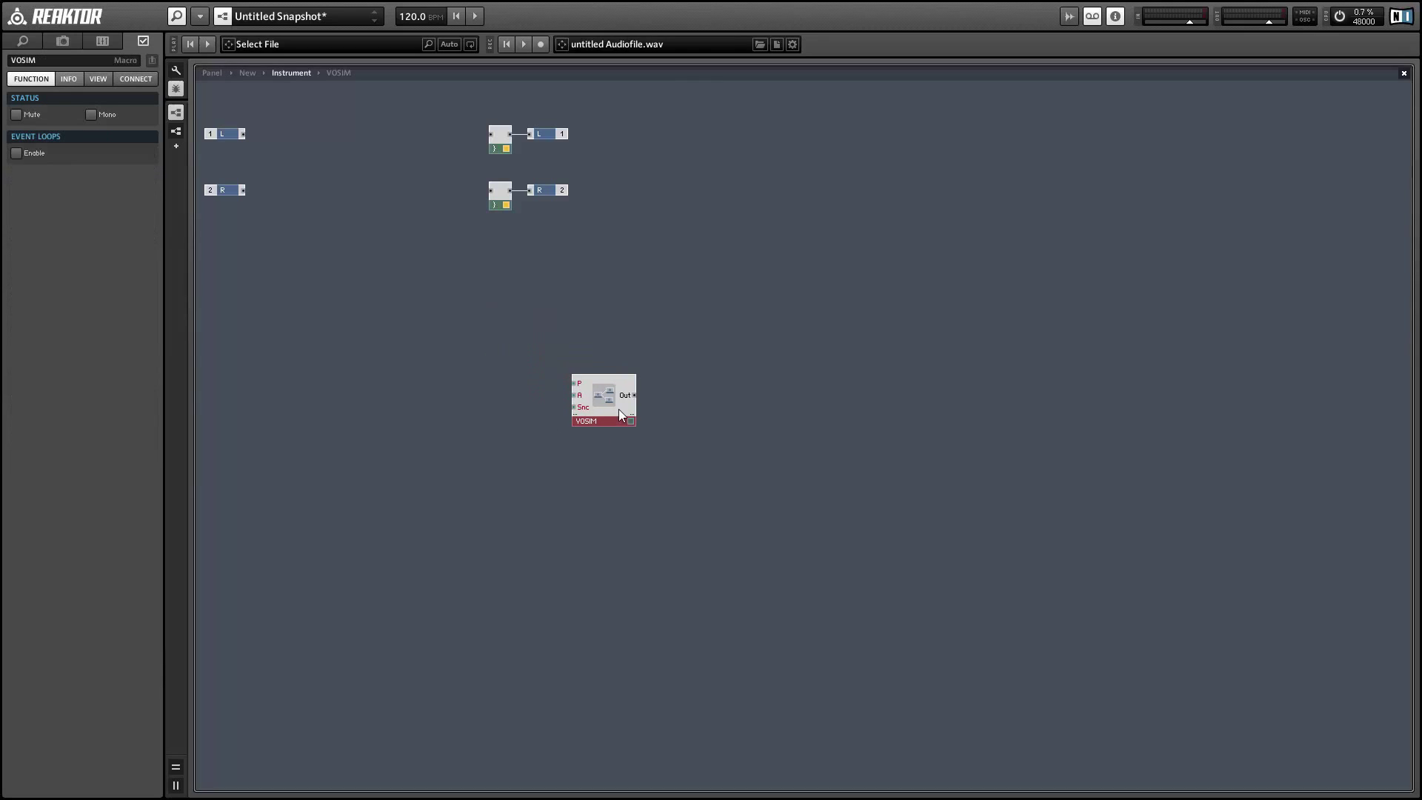
# Insert a NotePitch module left of VOSIM and connect it to VOSIM's P input.
pyautogui.doubleClick(620, 408)
pyautogui.write('note p')
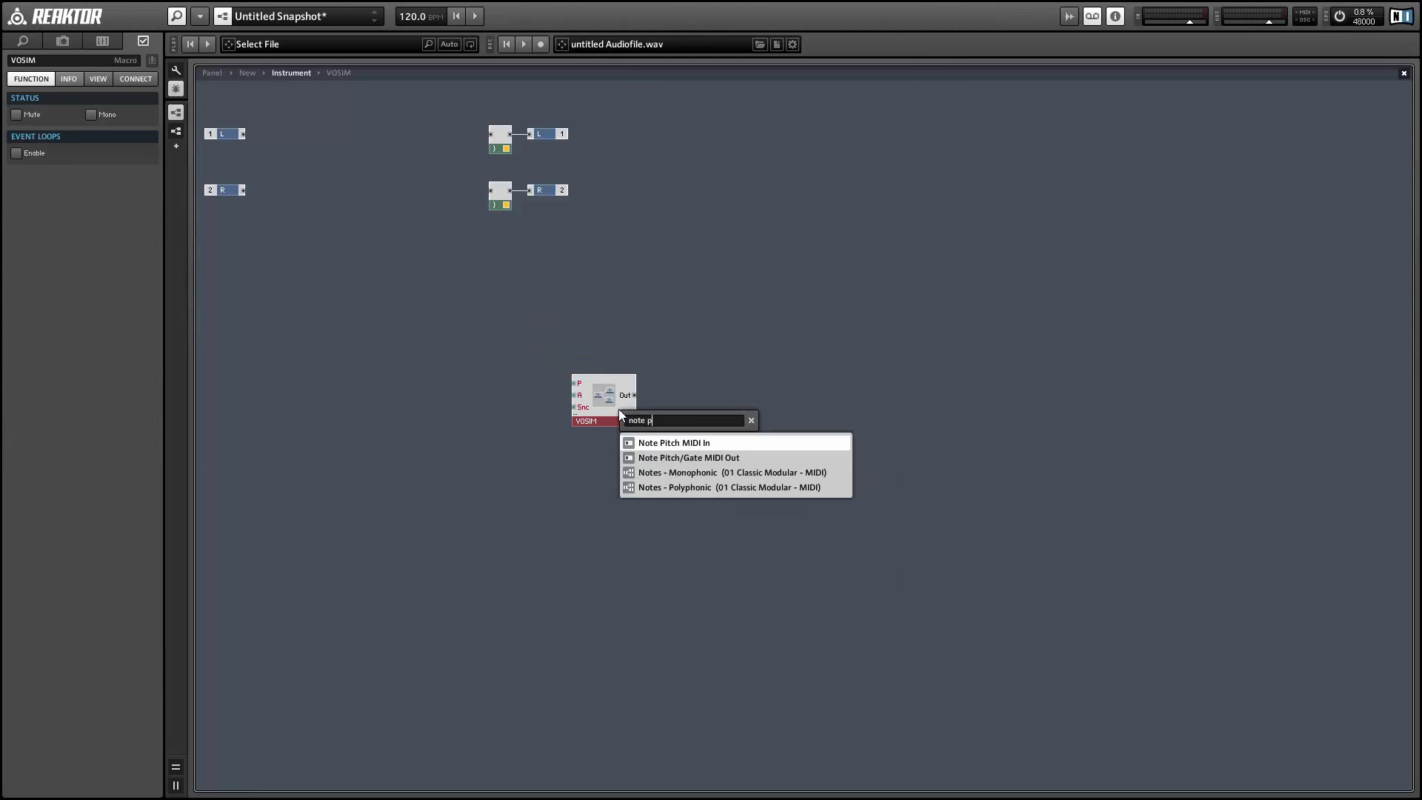
pyautogui.press('Return')
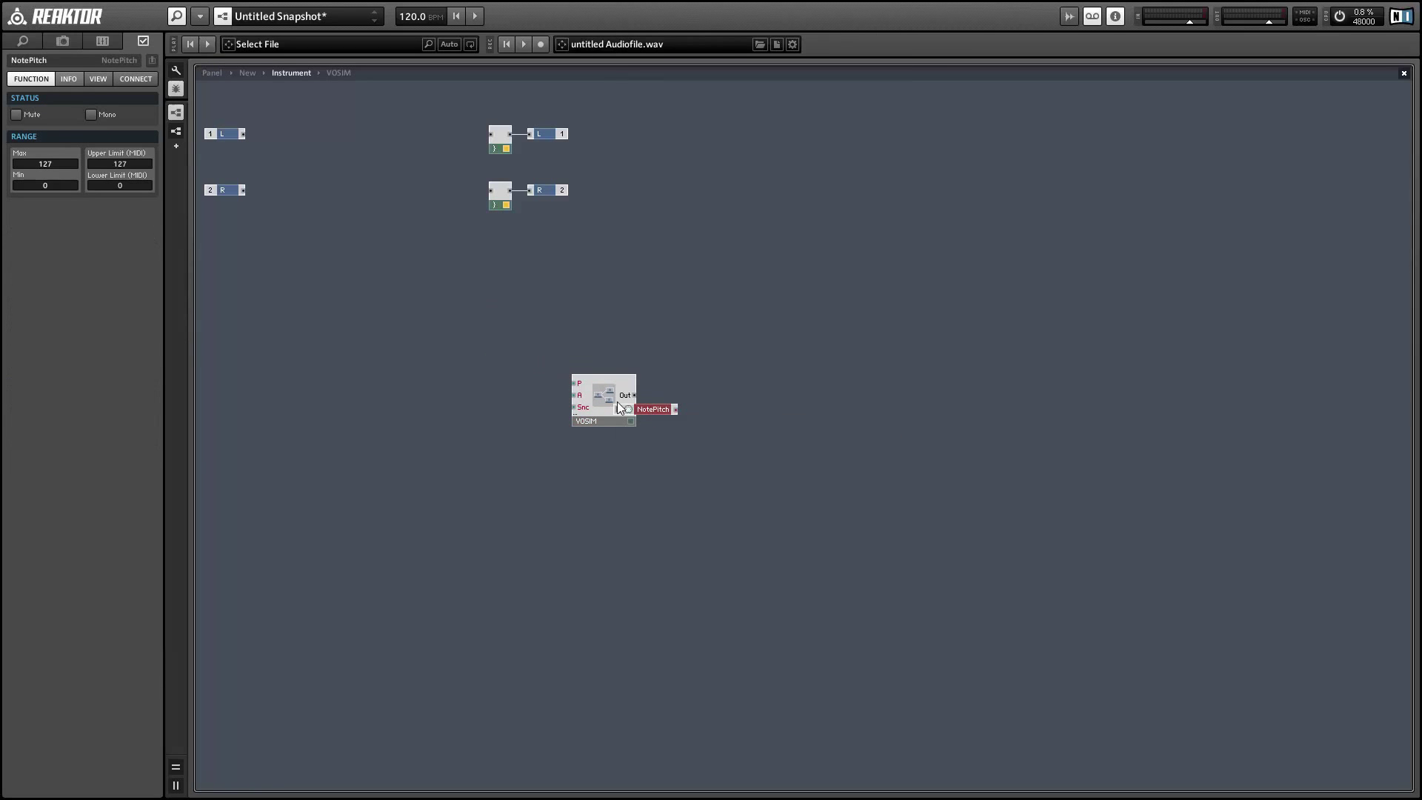
pyautogui.moveTo(652, 414); pyautogui.dragTo(576, 383)
pyautogui.click(504, 411)
# Add an AR - Env triggered by a MIDI Gate module and wire the envelope into VOSIM's A input.
pyautogui.doubleClick(465, 400)
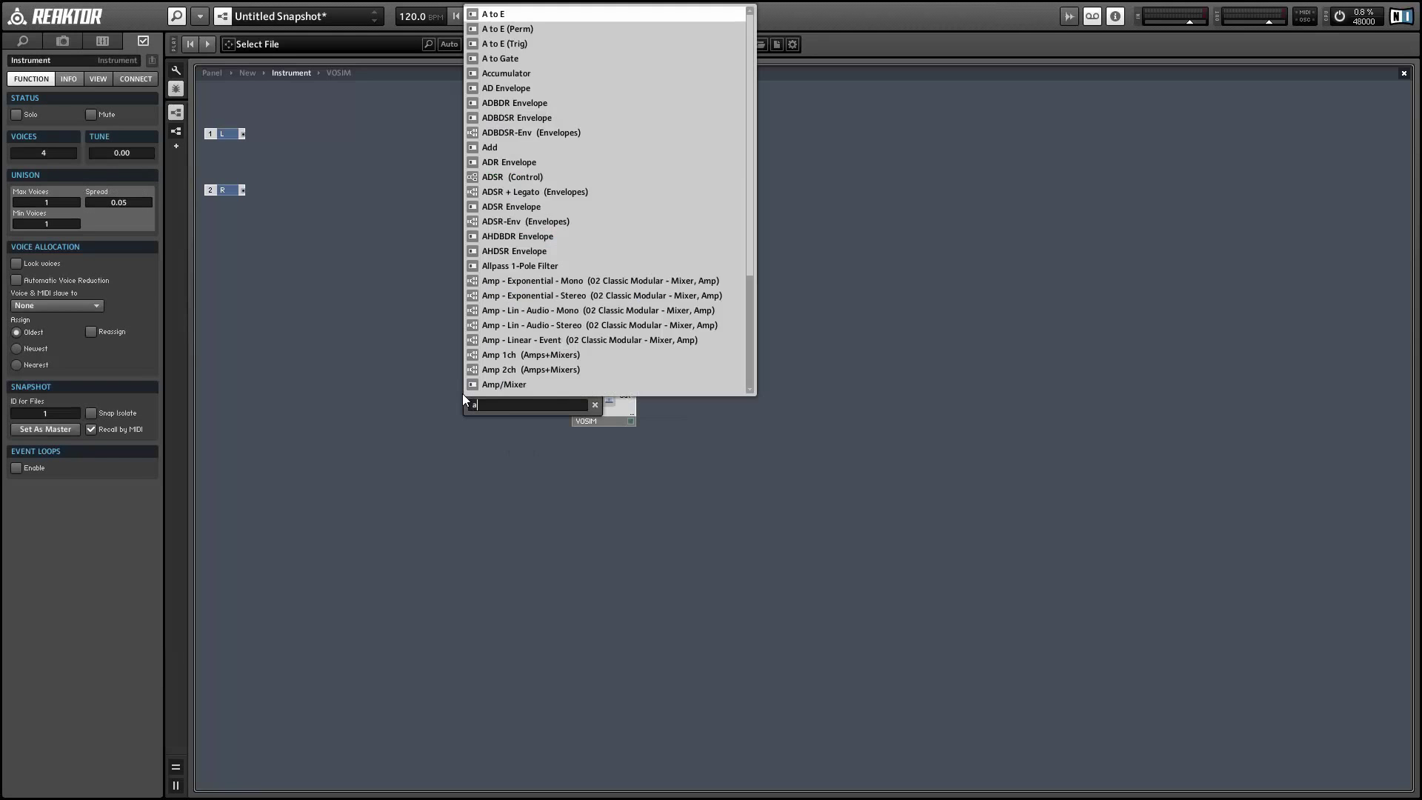
pyautogui.write('ar')
pyautogui.press('Return')
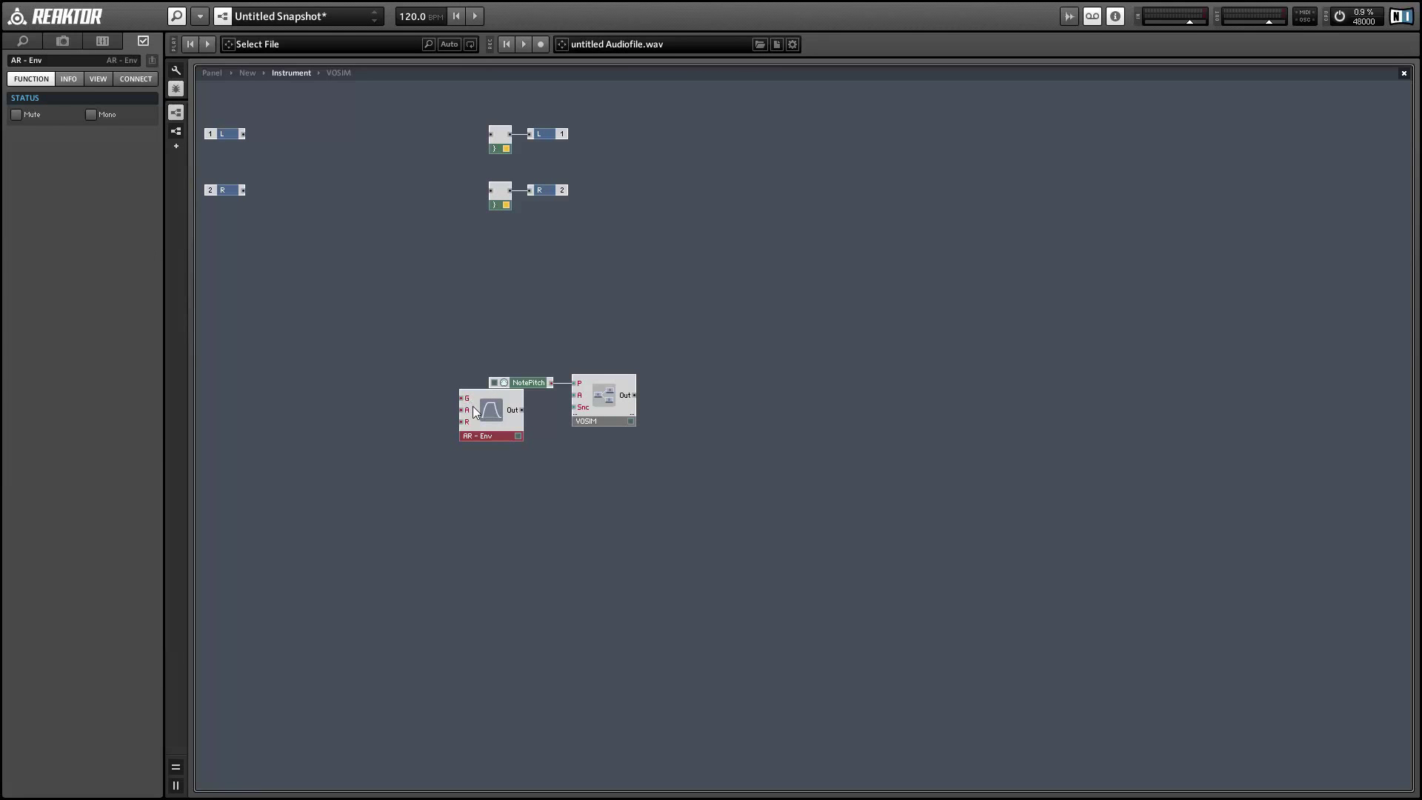
pyautogui.moveTo(486, 429); pyautogui.dragTo(483, 490)
pyautogui.rightClick(438, 394)
pyautogui.moveTo(482, 403)
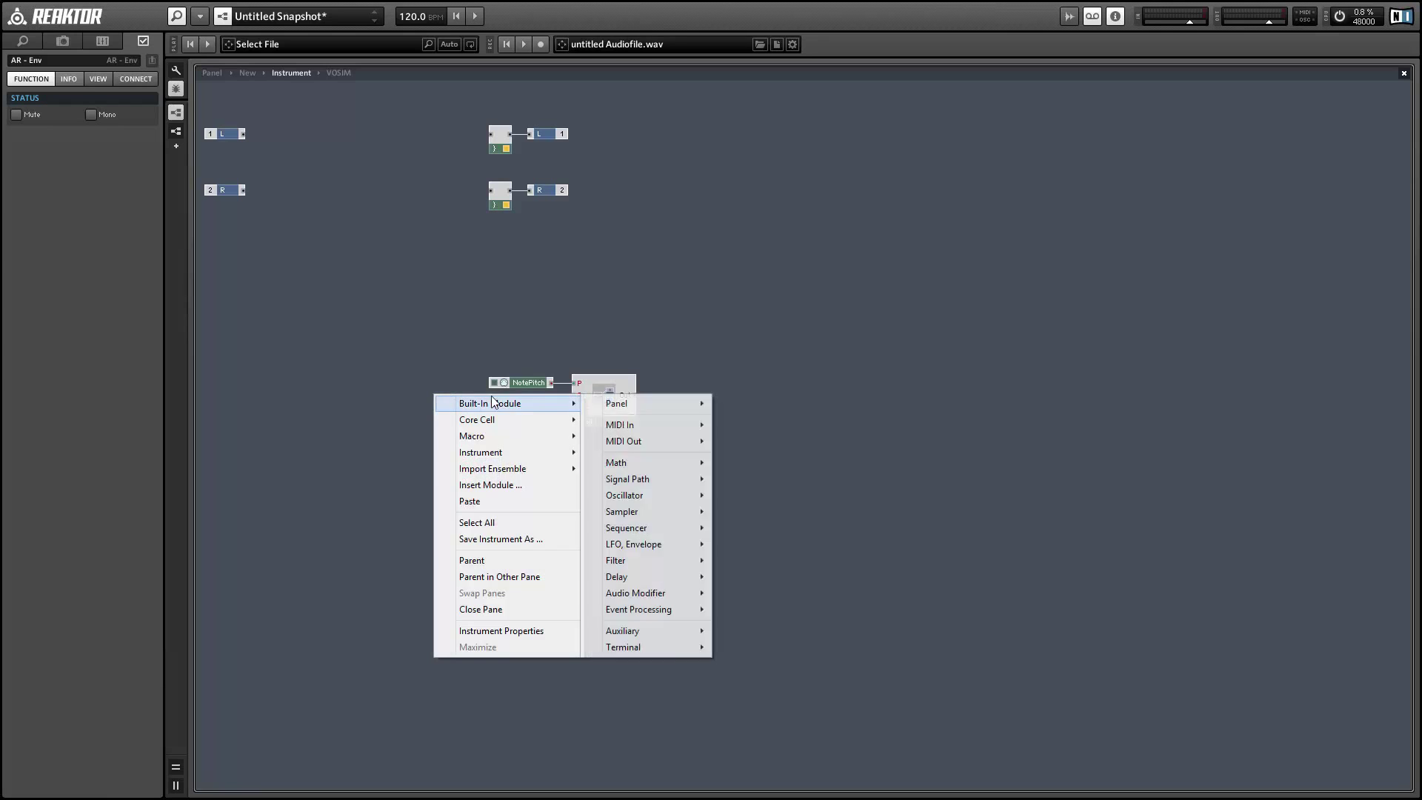
pyautogui.moveTo(642, 433)
pyautogui.click(741, 462)
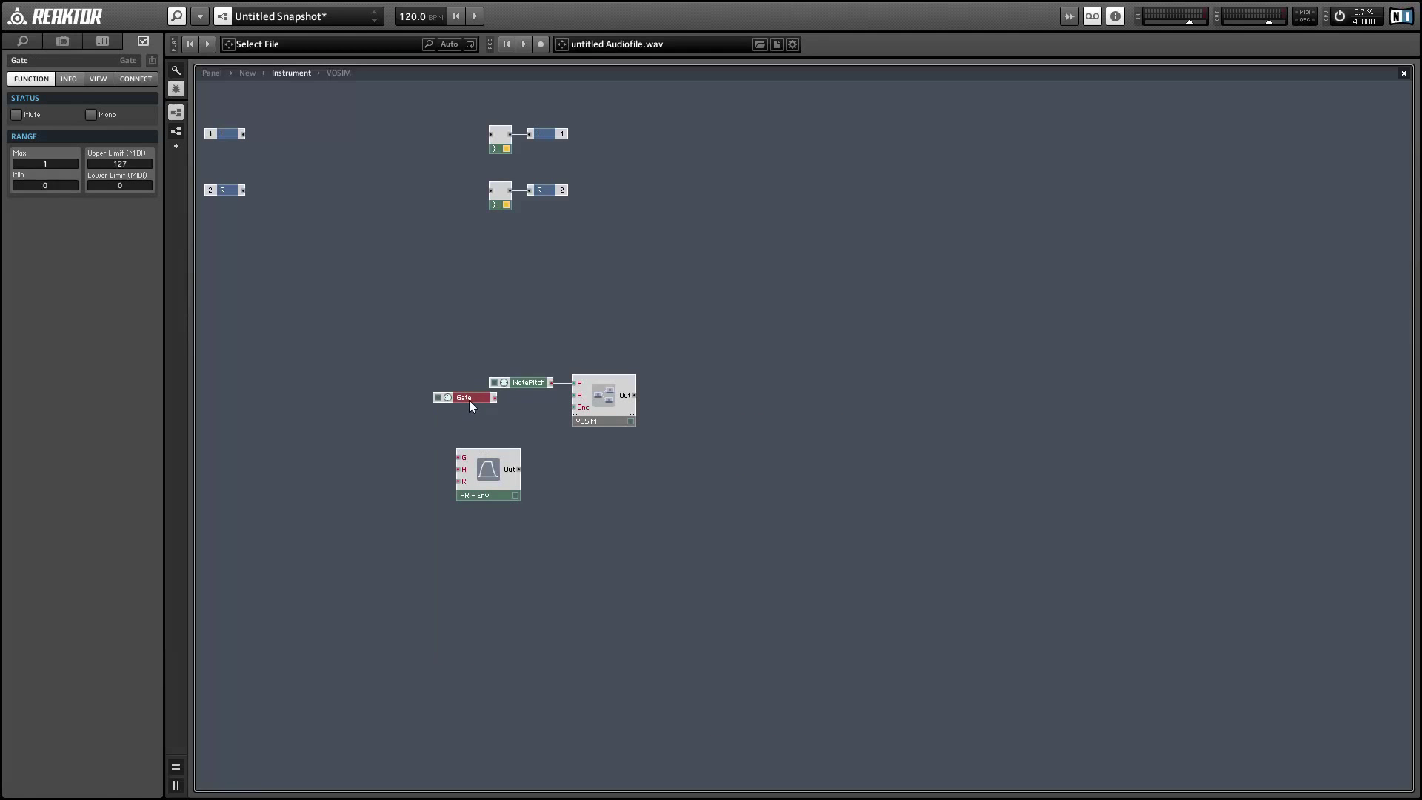
pyautogui.moveTo(469, 400); pyautogui.dragTo(575, 407)
pyautogui.moveTo(525, 467); pyautogui.dragTo(569, 396)
pyautogui.moveTo(346, 426); pyautogui.dragTo(524, 438)
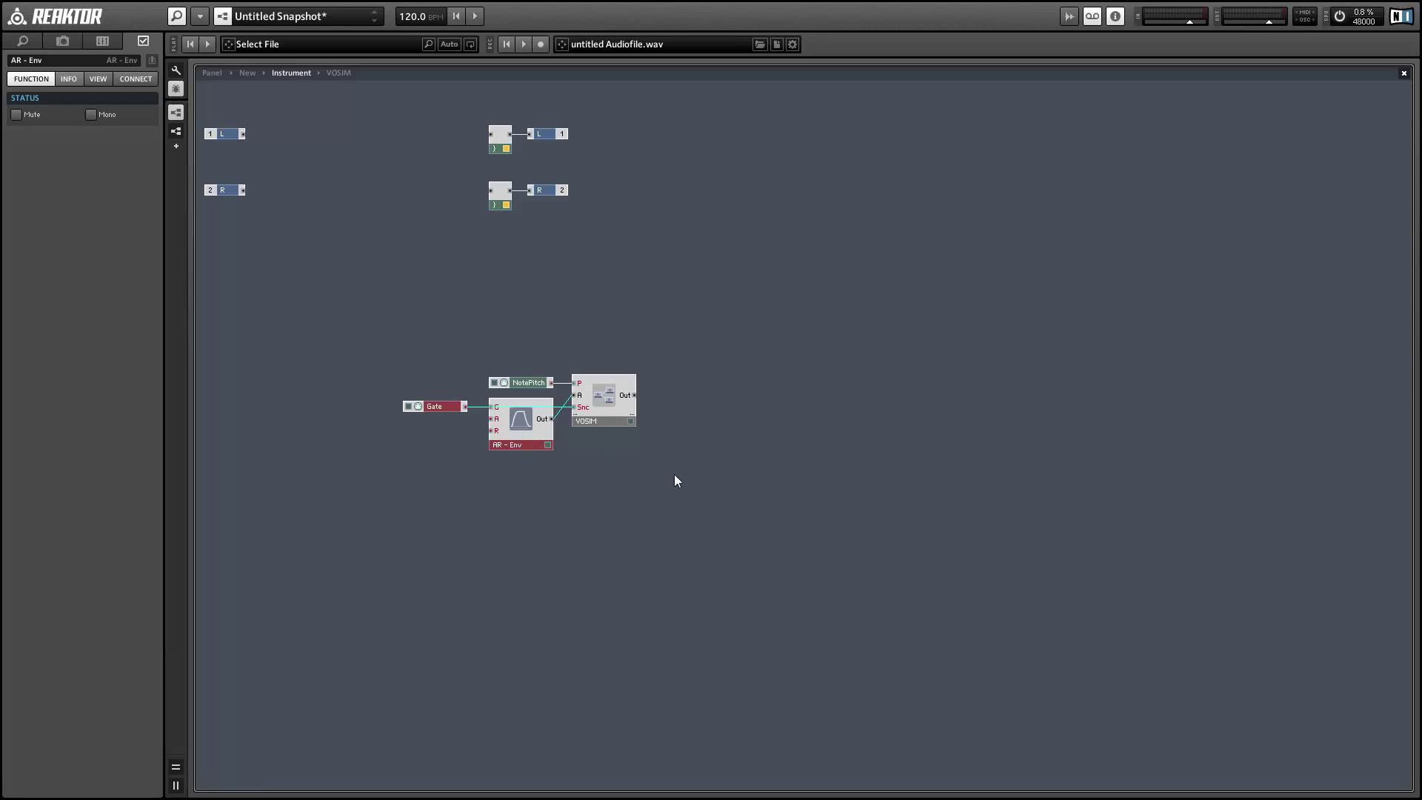
# Insert a Scope macro beside VOSIM with note pitch wired into its P input.
pyautogui.click(785, 393)
pyautogui.doubleClick(784, 377)
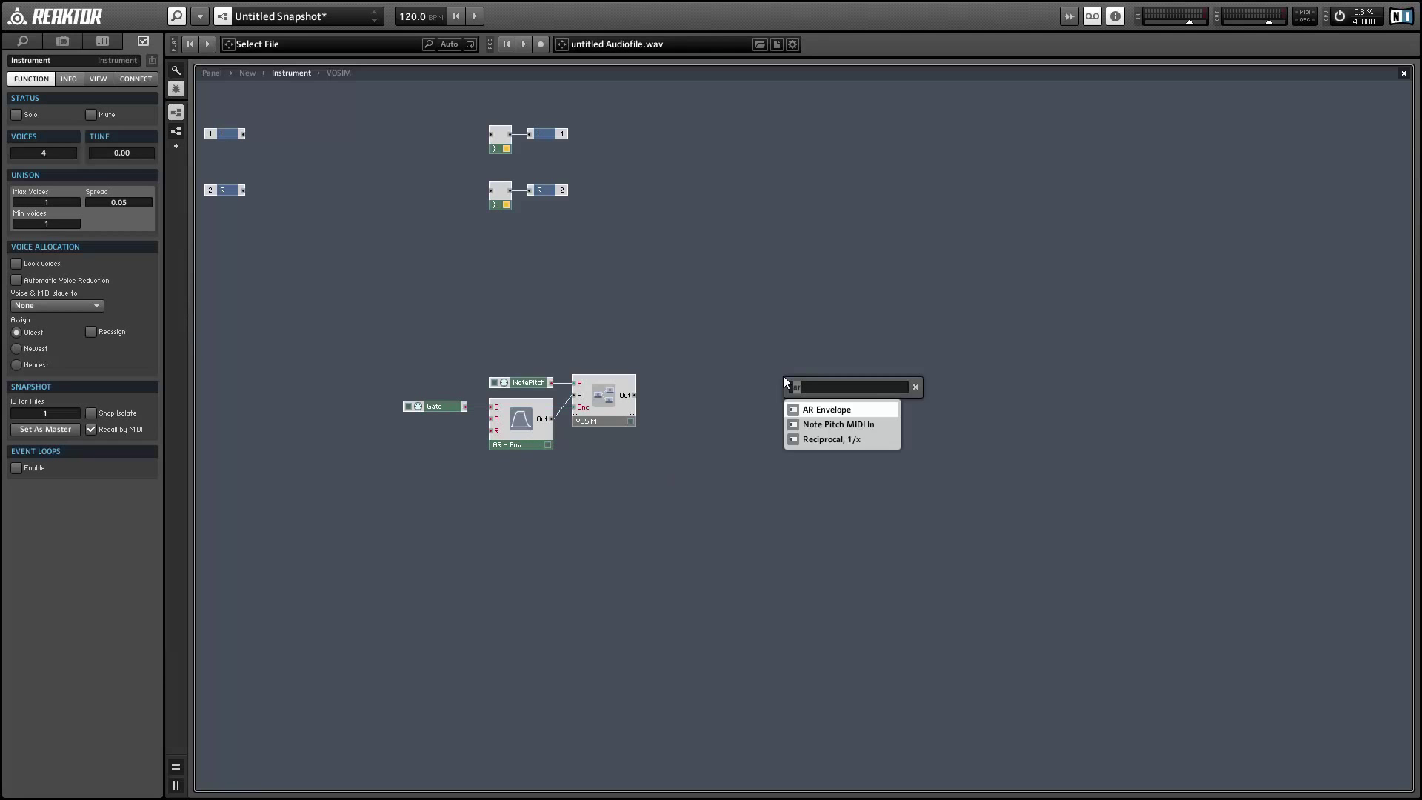
pyautogui.write('scop')
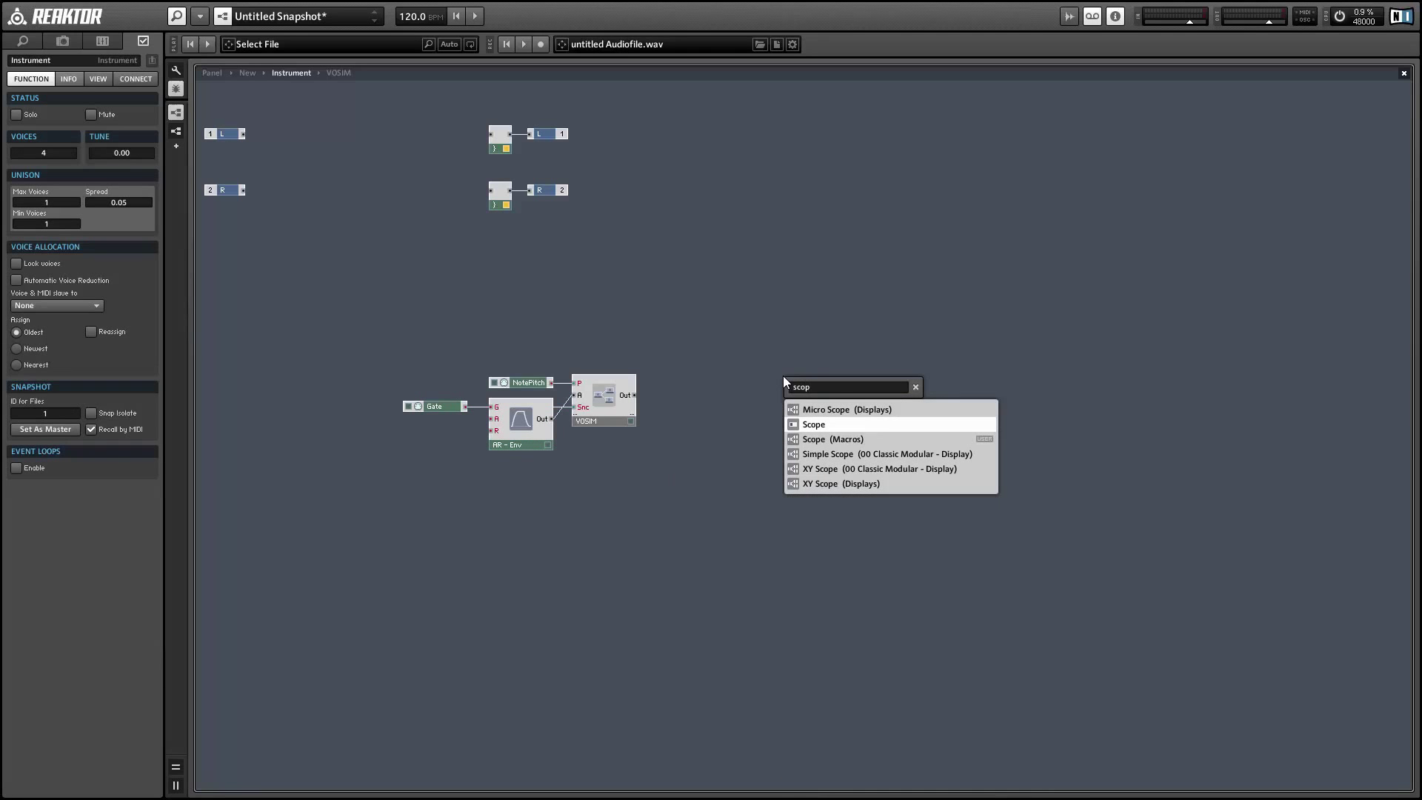
pyautogui.press('Return')
pyautogui.moveTo(783, 375); pyautogui.dragTo(550, 383)
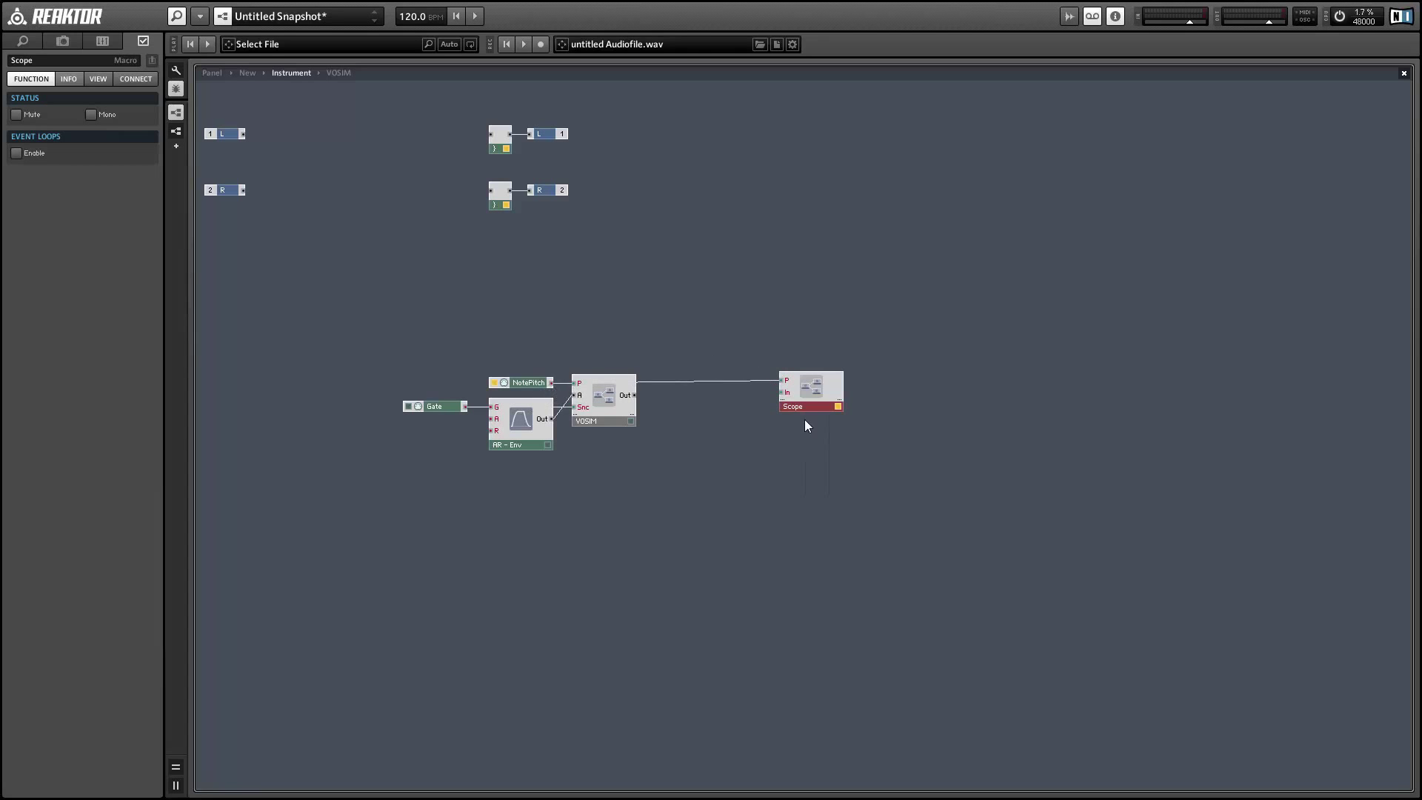
pyautogui.moveTo(814, 402); pyautogui.dragTo(701, 403)
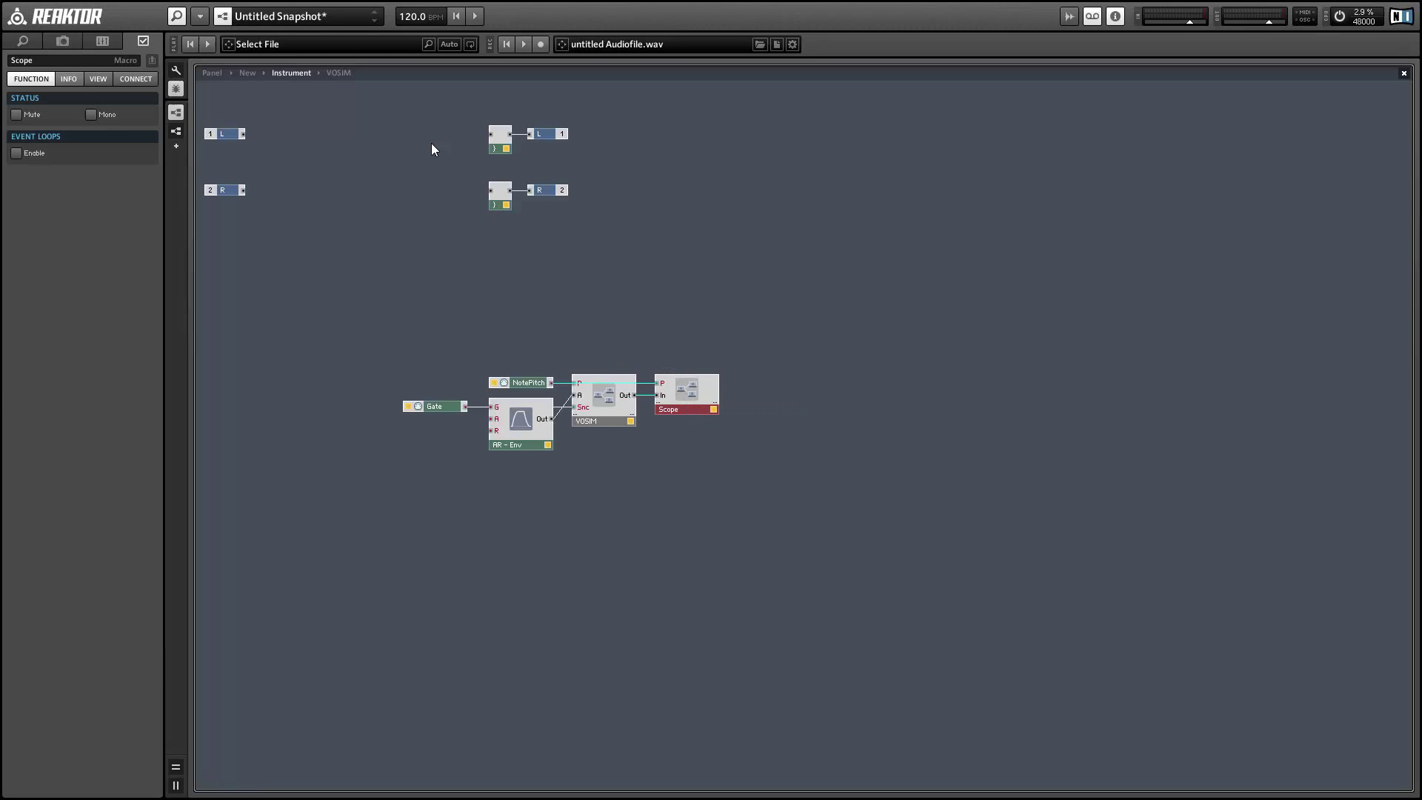
# Send VOSIM's output to both the left and right audio output chains, then show the Panel.
pyautogui.moveTo(435, 113); pyautogui.dragTo(636, 225)
pyautogui.moveTo(509, 198); pyautogui.dragTo(866, 493)
pyautogui.moveTo(634, 401); pyautogui.dragTo(810, 464)
pyautogui.moveTo(807, 463); pyautogui.dragTo(754, 462)
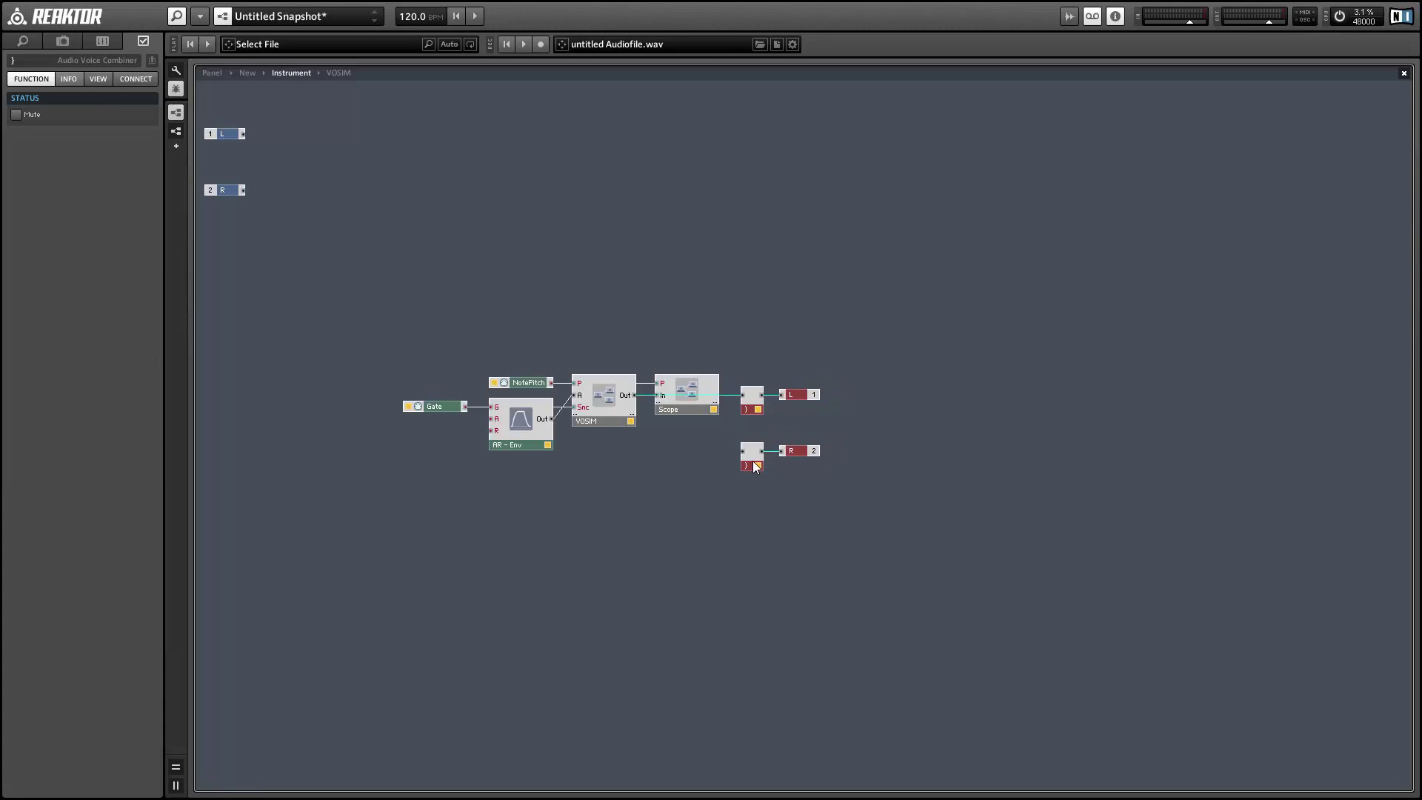
pyautogui.moveTo(636, 397); pyautogui.dragTo(743, 451)
pyautogui.click(665, 348)
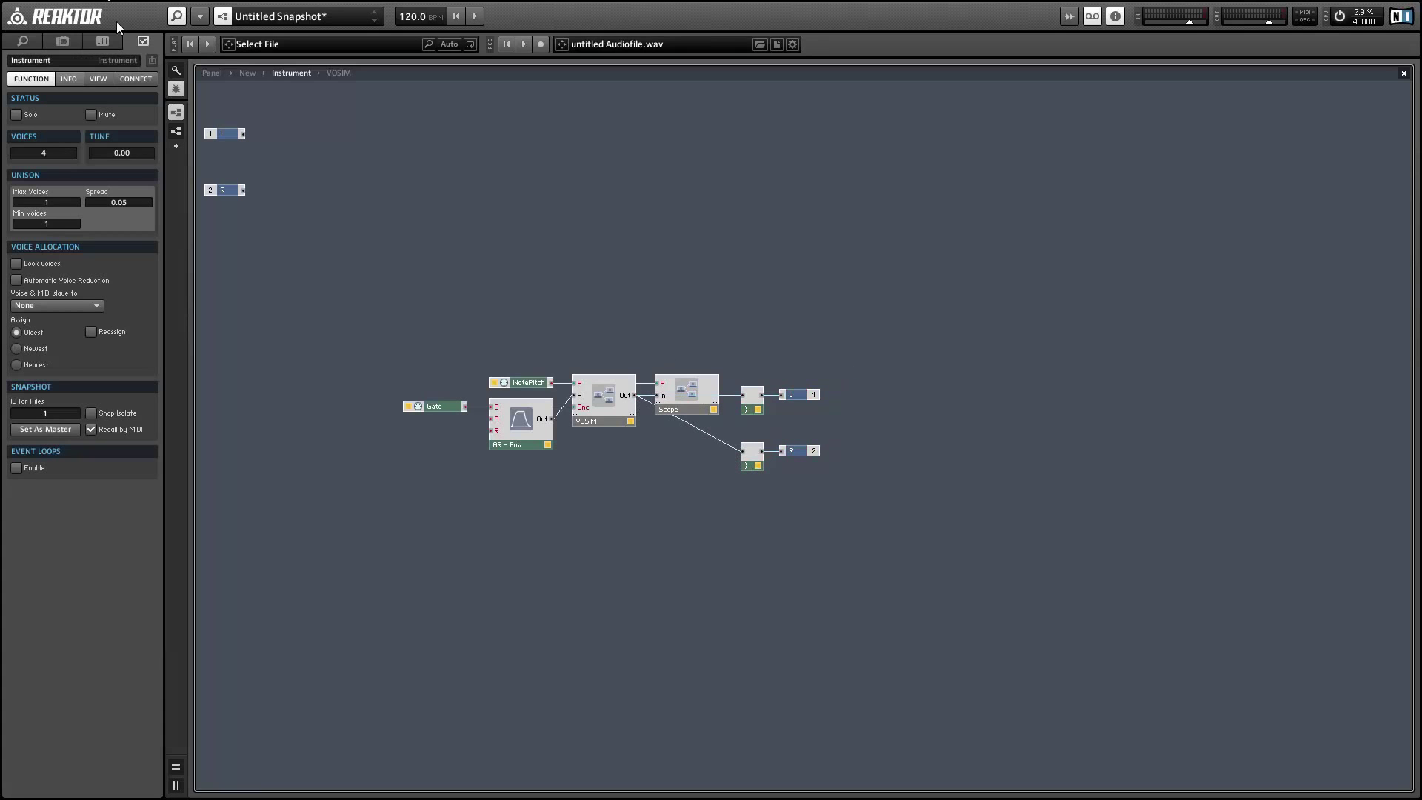
pyautogui.click(216, 74)
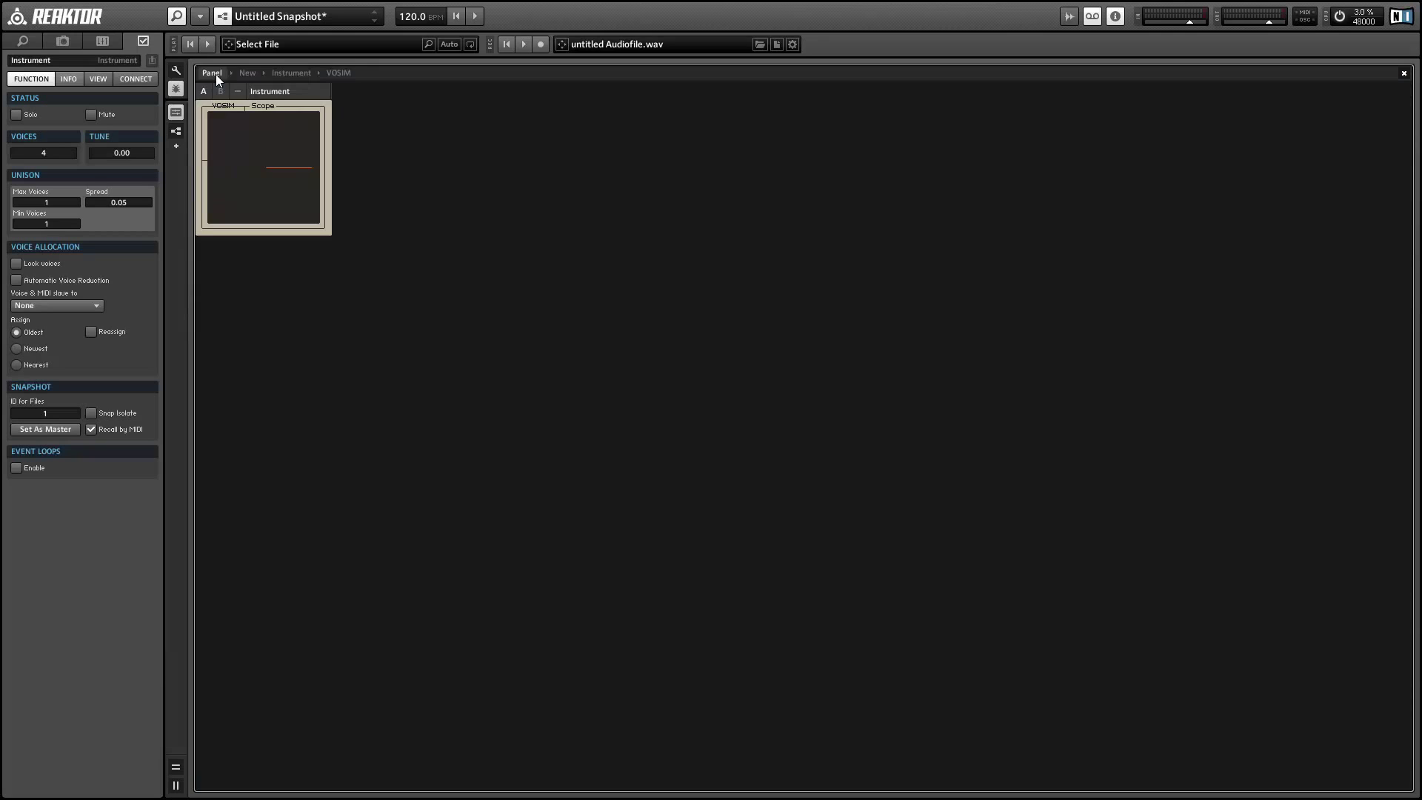
# Move the scope display right in panel edit mode to reveal the Formant knob.
pyautogui.moveTo(257, 108); pyautogui.dragTo(310, 111)
pyautogui.click(175, 70)
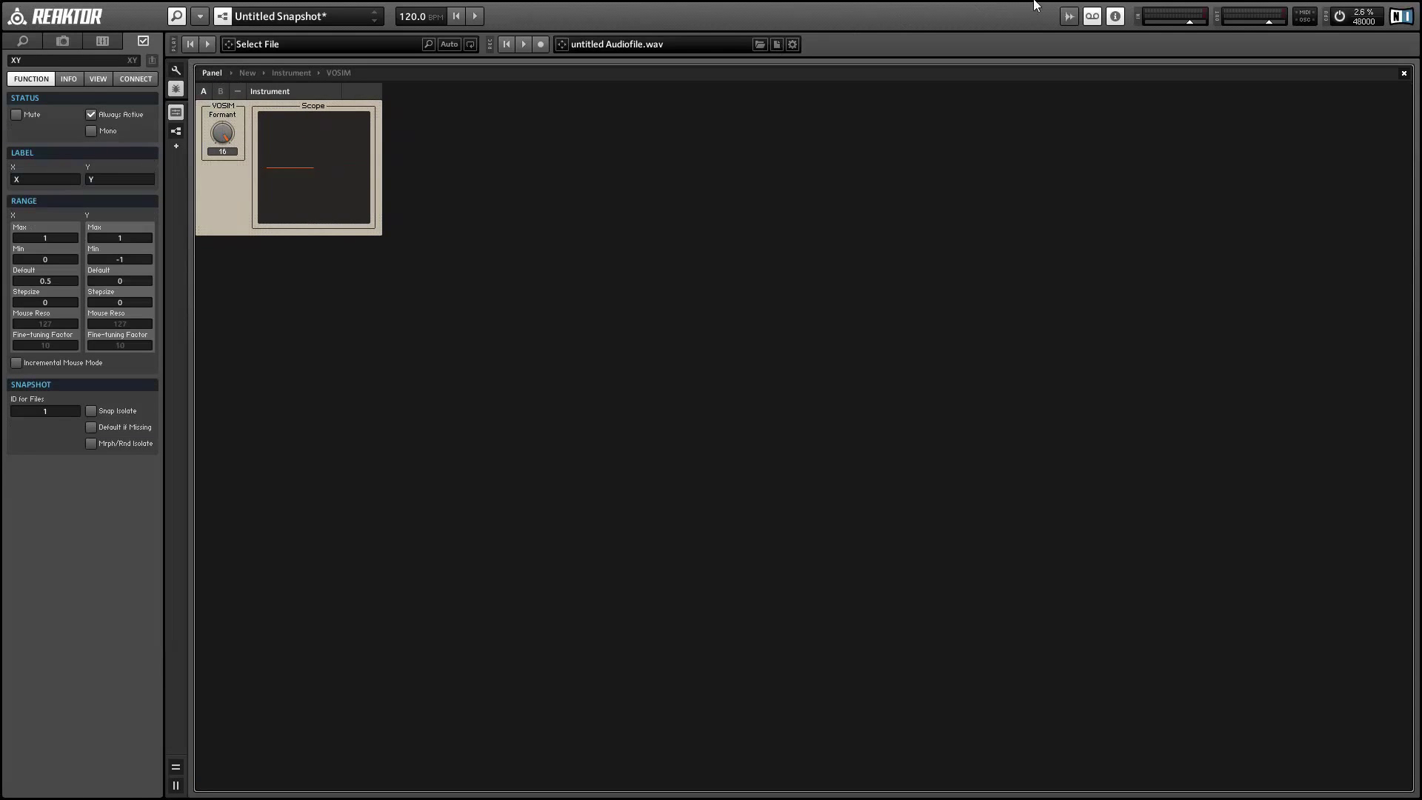
pyautogui.click(730, 158)
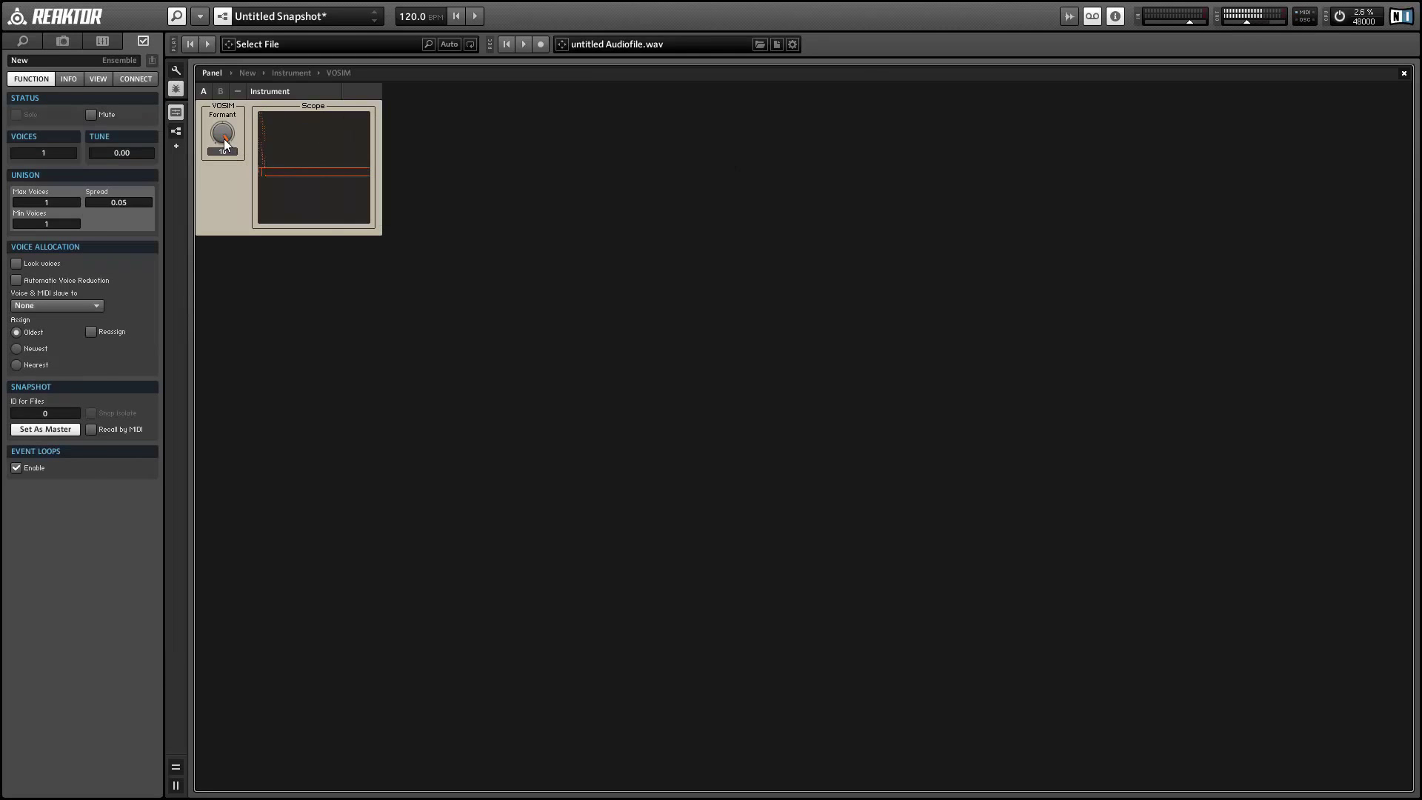
# Set the Formant knob from 16 to about 5.08, then open the VOSIM macro's structure.
pyautogui.moveTo(222, 133); pyautogui.dragTo(237, 224)
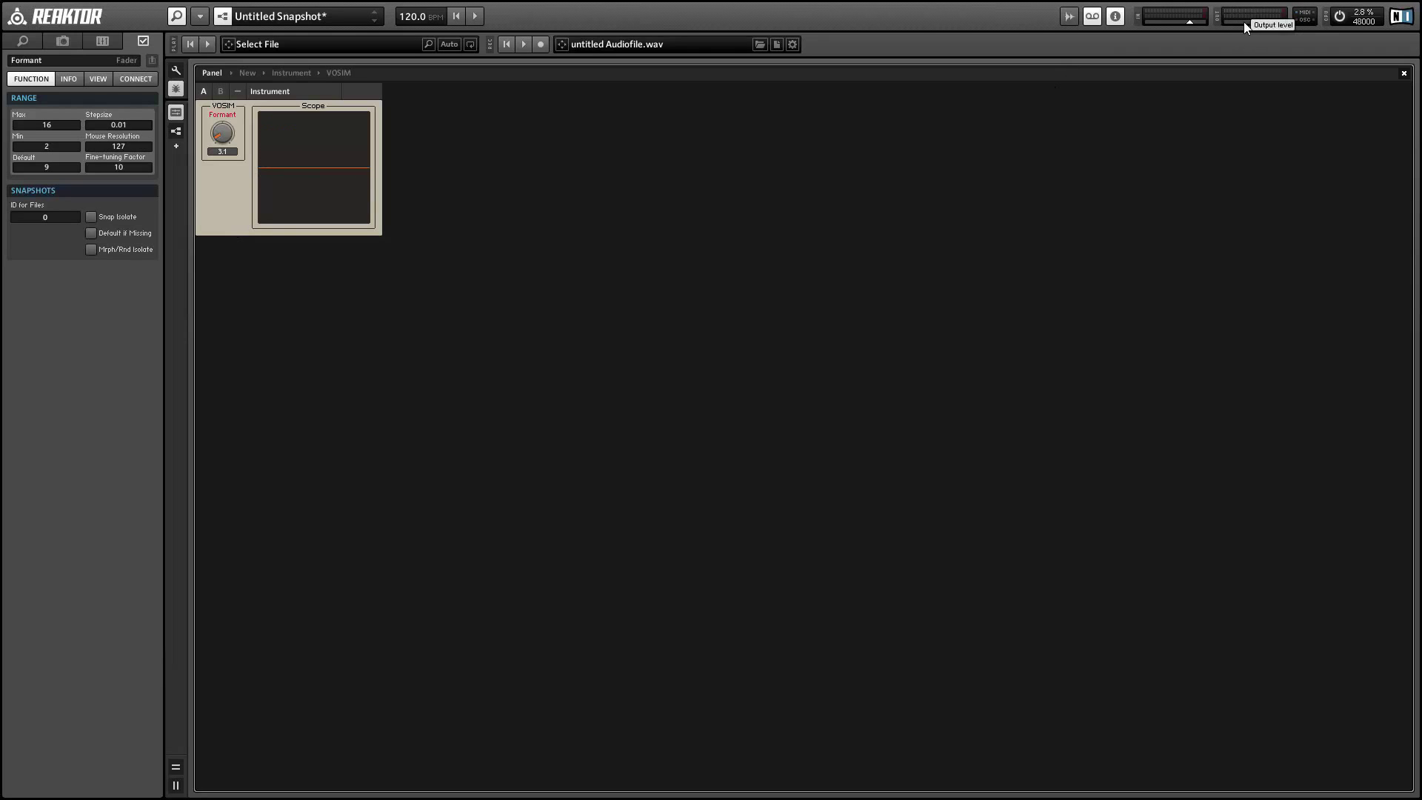
pyautogui.moveTo(235, 135); pyautogui.dragTo(221, 106)
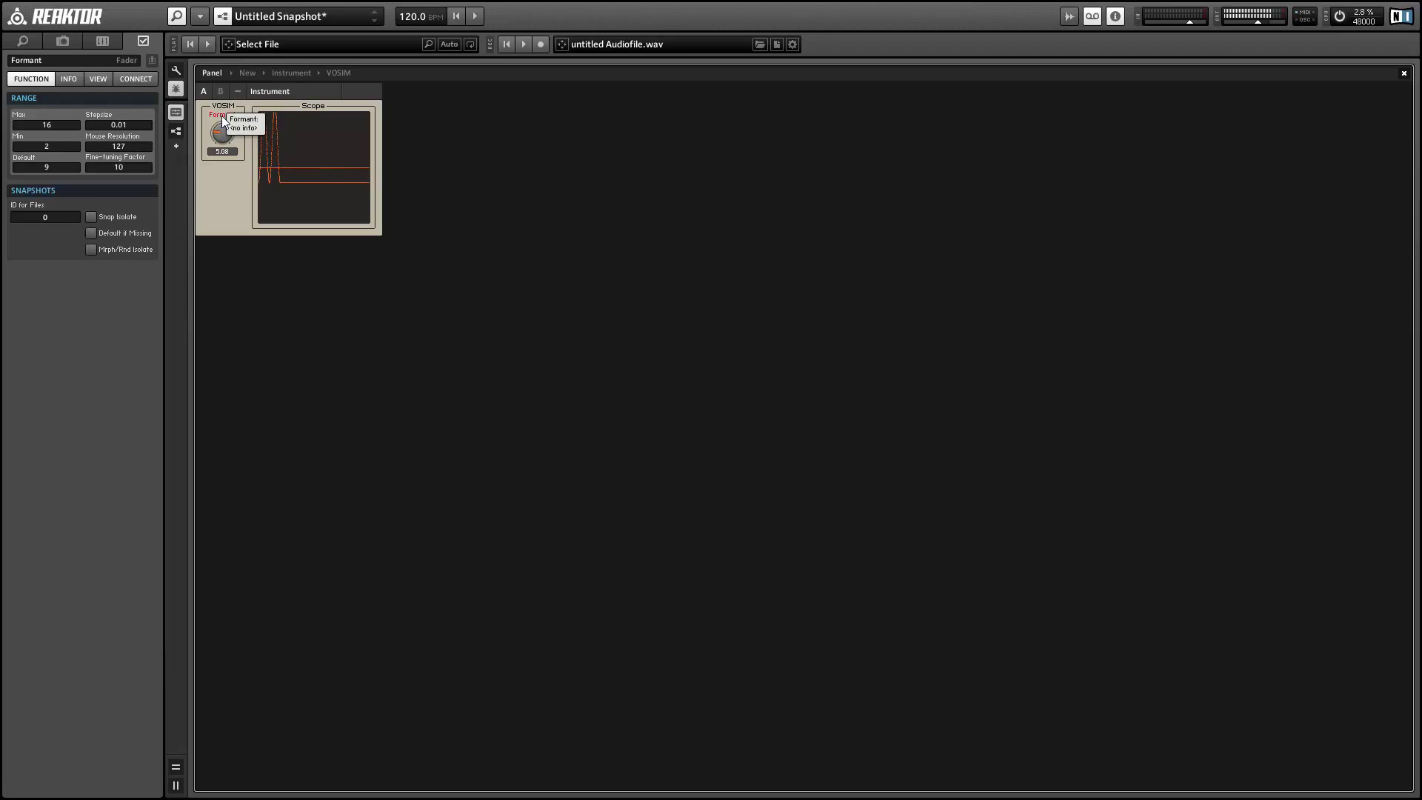
pyautogui.doubleClick(371, 224)
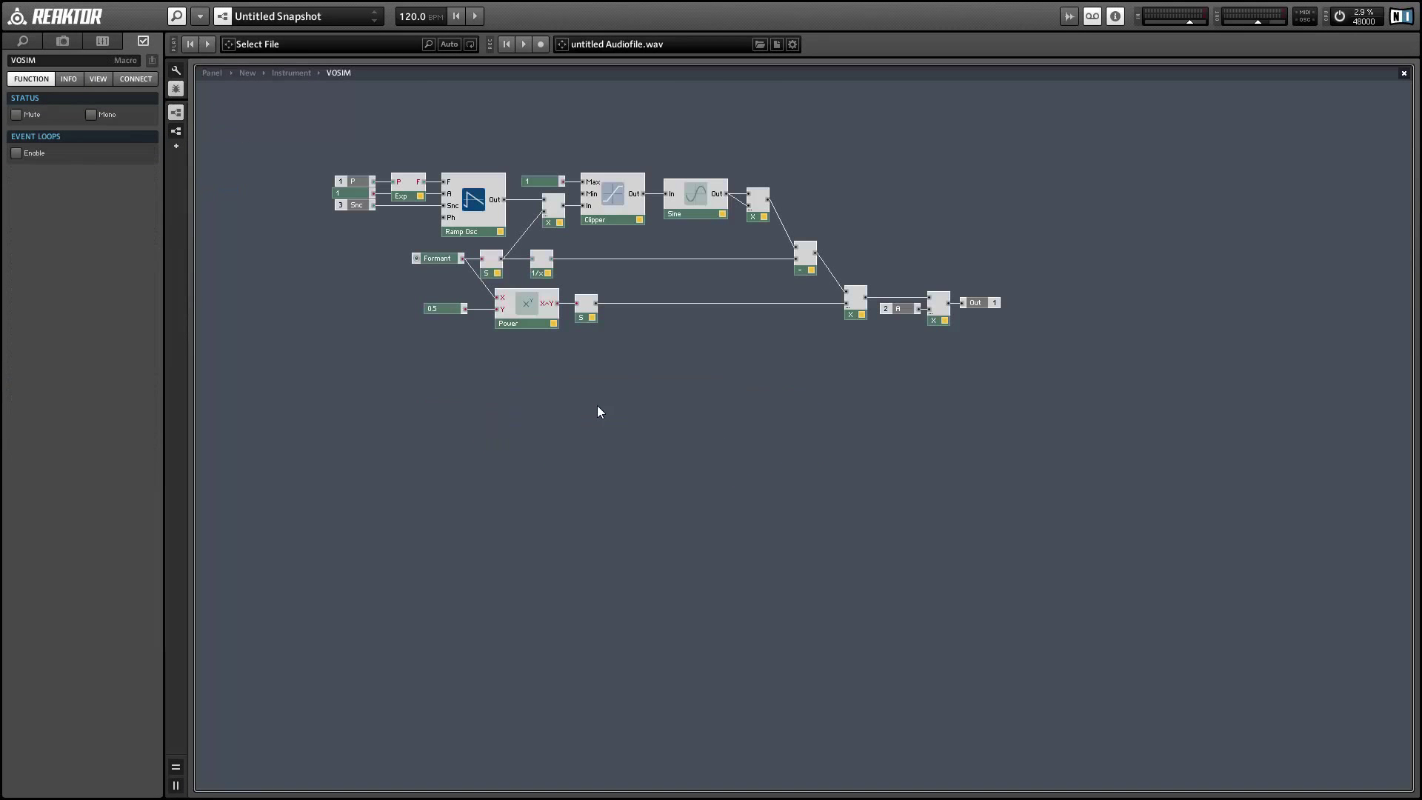
# Rearrange the VOSIM structure and add an Add module fed by the Ramp Osc output.
pyautogui.moveTo(326, 146); pyautogui.dragTo(1030, 360)
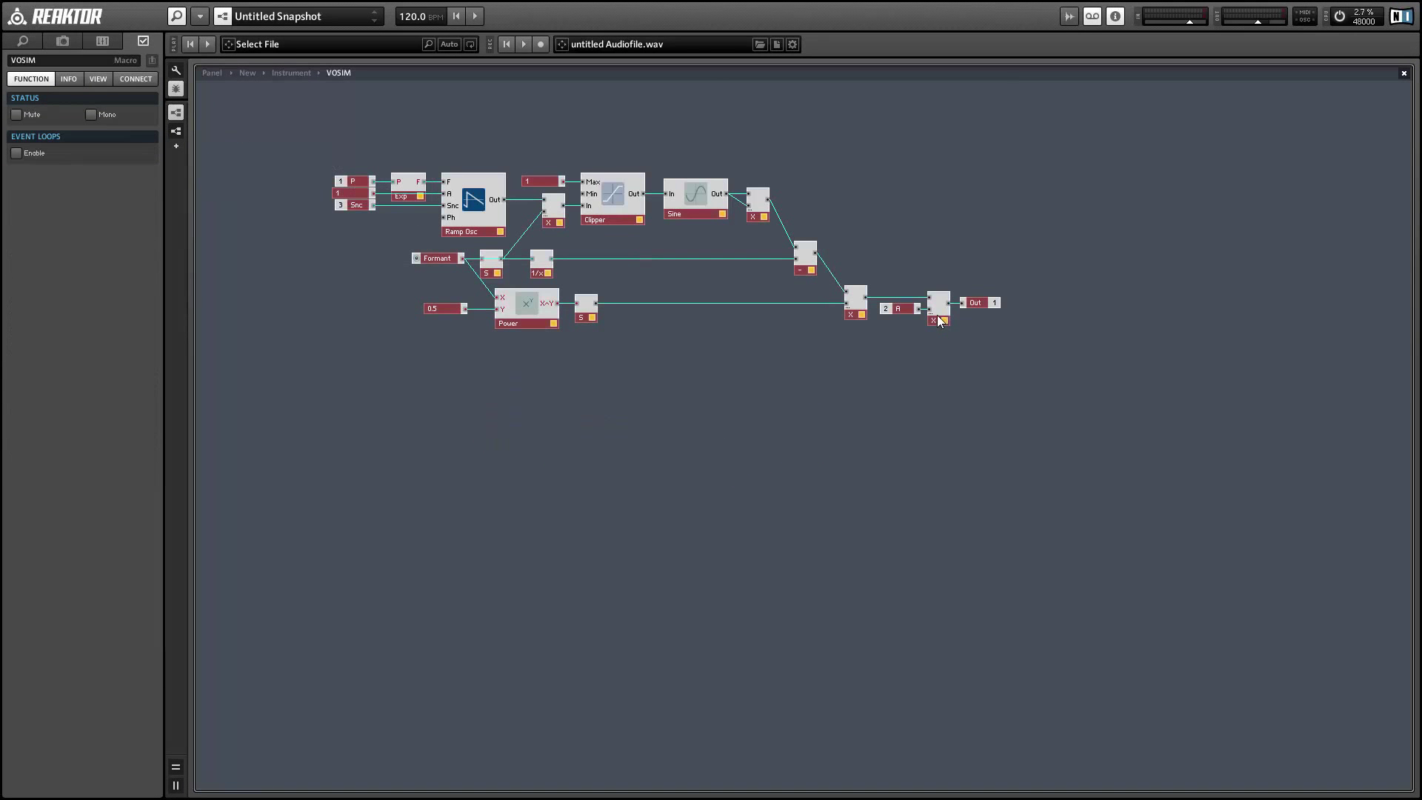
pyautogui.moveTo(450, 204); pyautogui.dragTo(610, 290)
pyautogui.moveTo(486, 229); pyautogui.dragTo(448, 237)
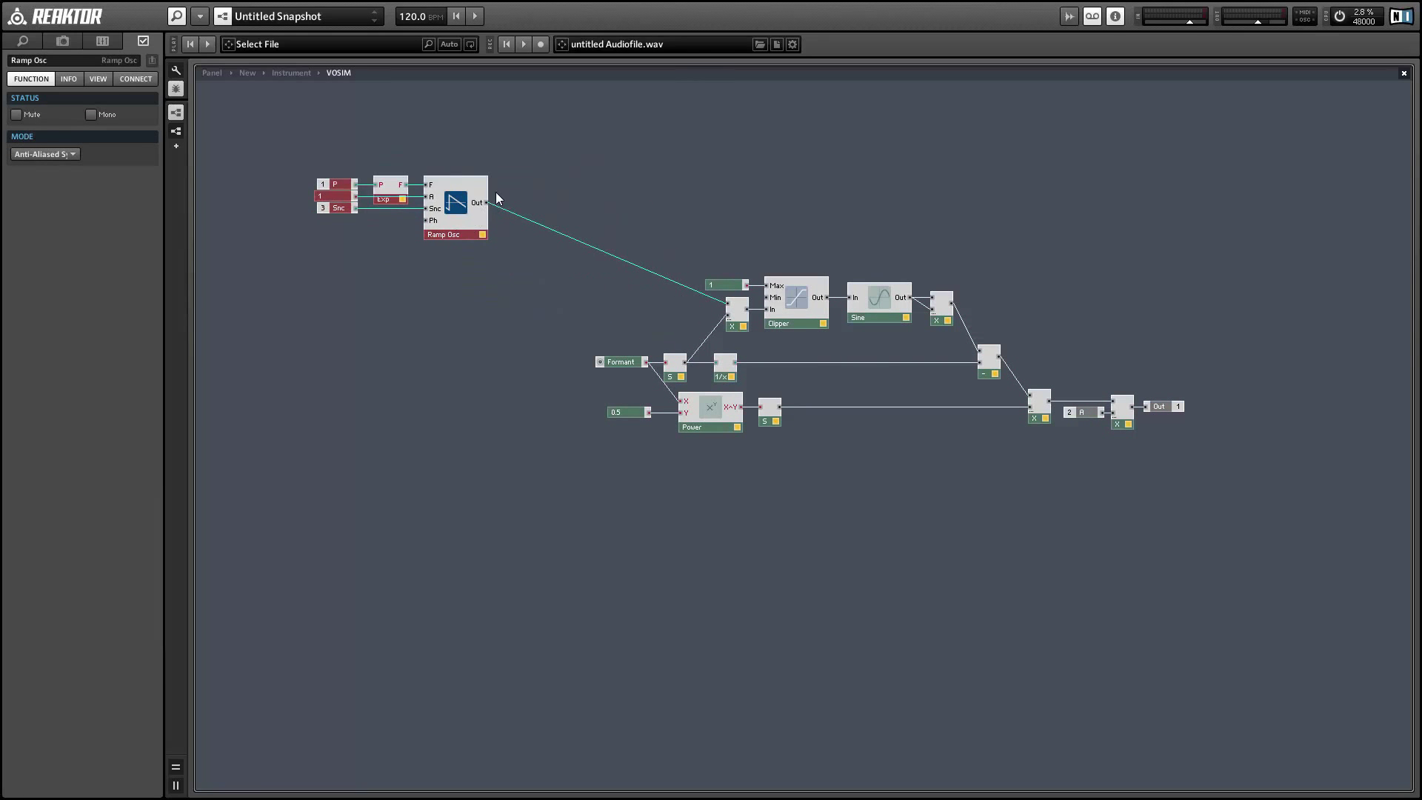
pyautogui.click(517, 178)
pyautogui.rightClick(578, 171)
pyautogui.moveTo(593, 178)
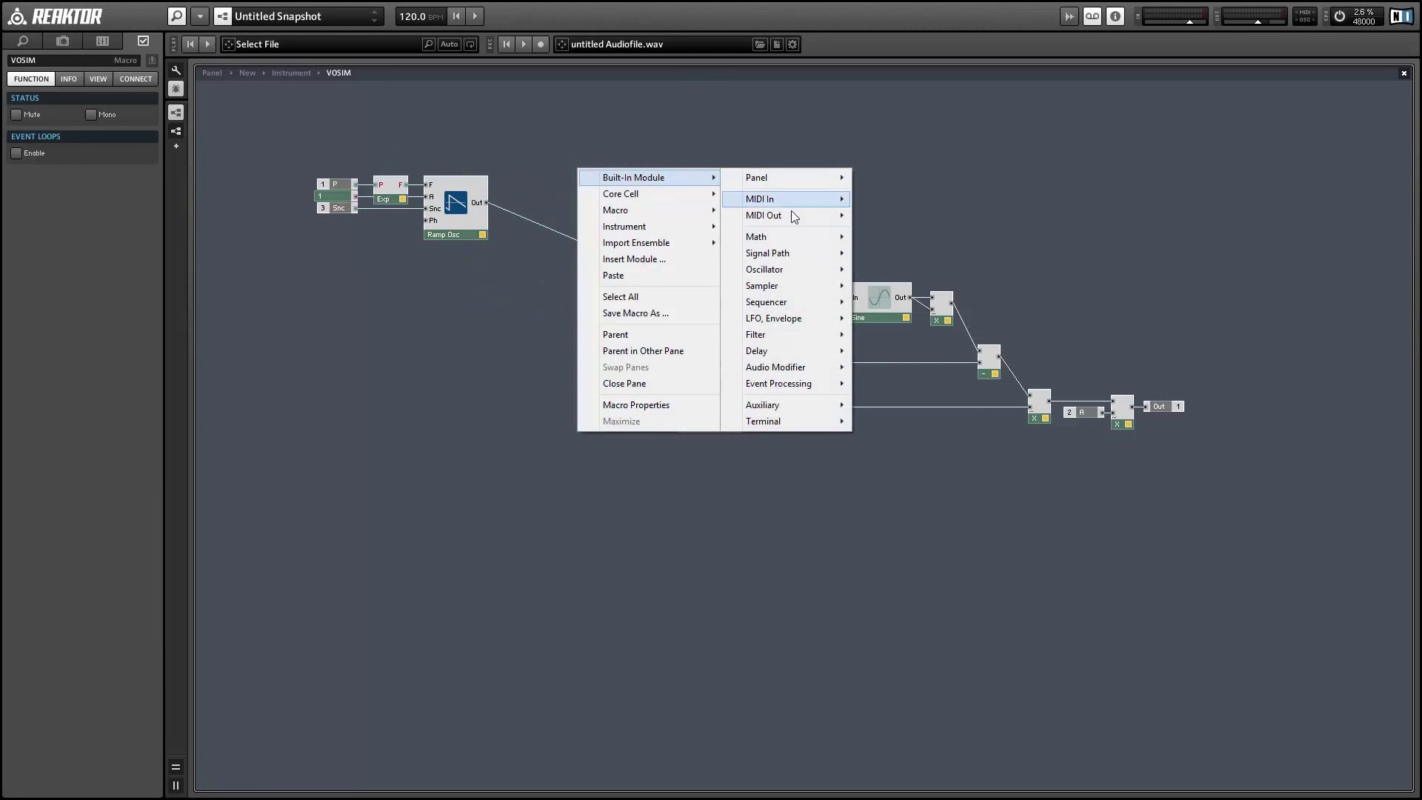
pyautogui.moveTo(789, 237)
pyautogui.click(881, 258)
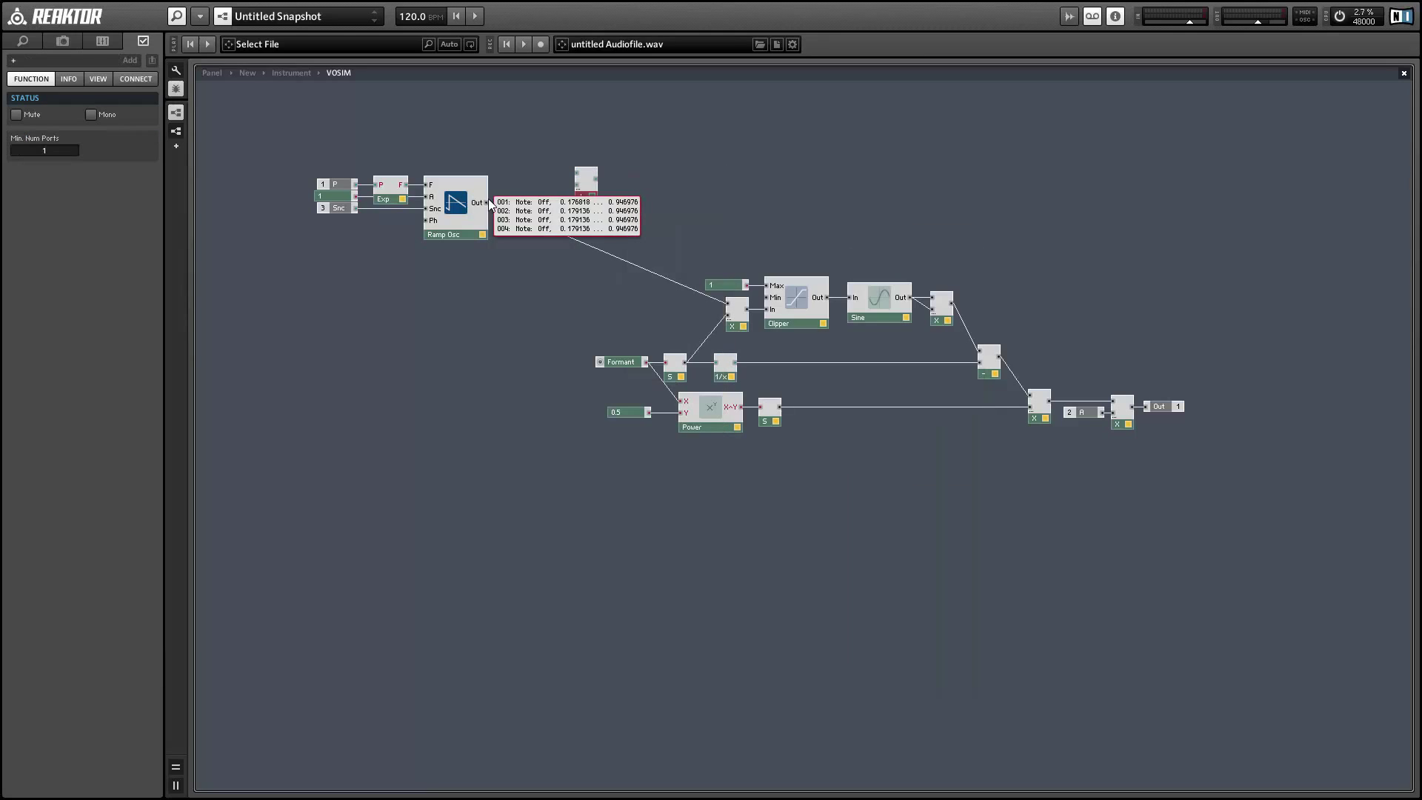
pyautogui.moveTo(487, 202)
pyautogui.mouseDown()
pyautogui.moveTo(577, 172)
pyautogui.moveTo(614, 227)
pyautogui.mouseUp()
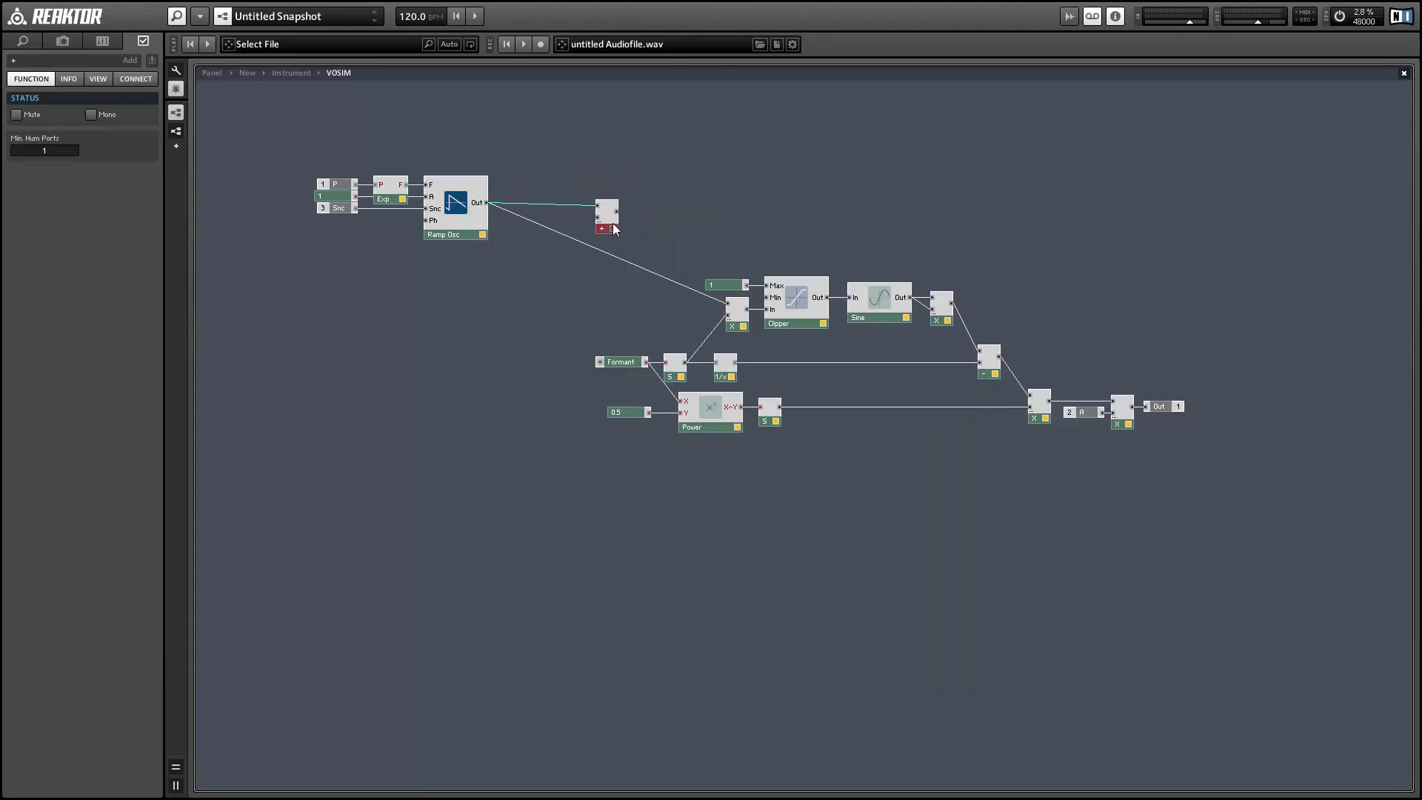
# Add a macro input port named PhM and connect it to the Add module's input.
pyautogui.rightClick(541, 167)
pyautogui.moveTo(592, 172)
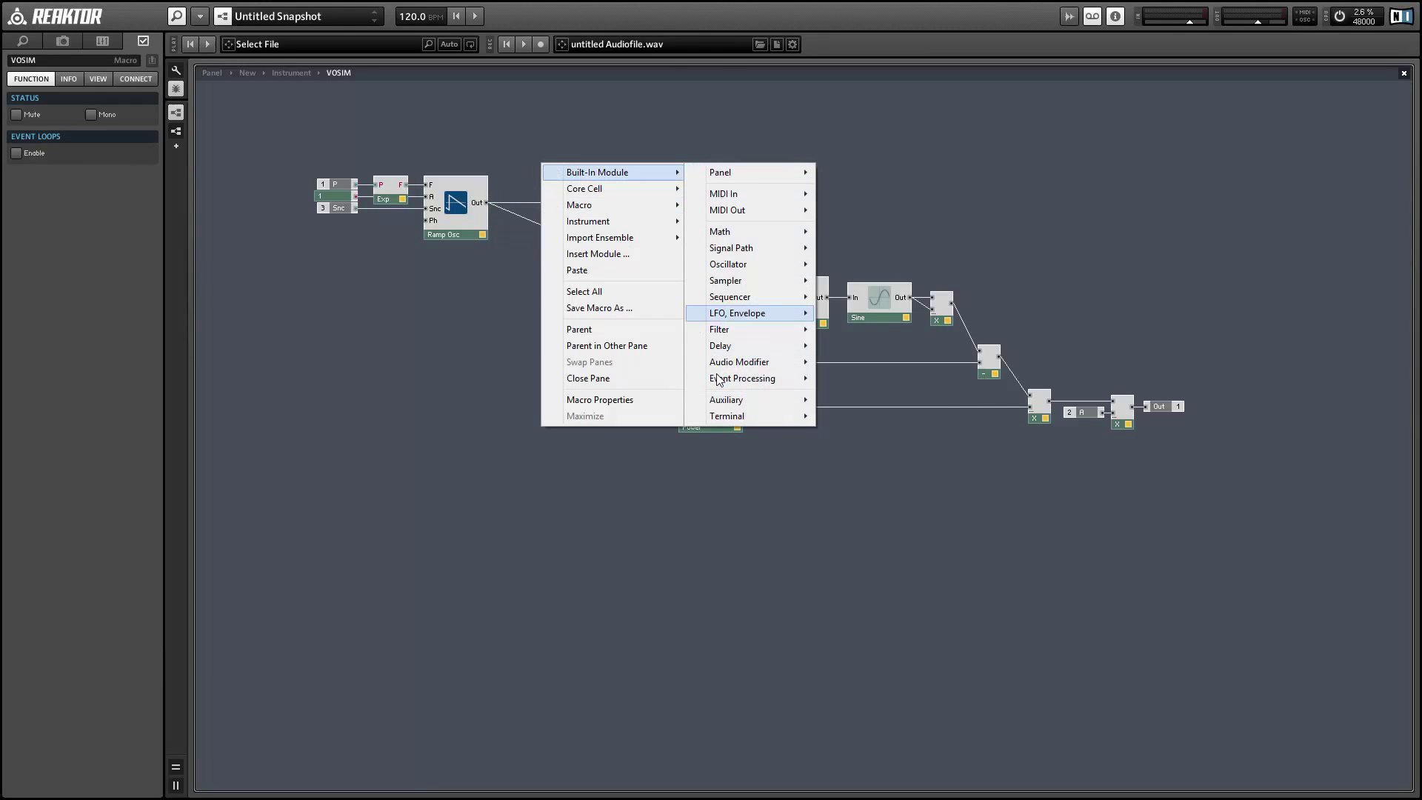
pyautogui.moveTo(726, 400)
pyautogui.click(851, 415)
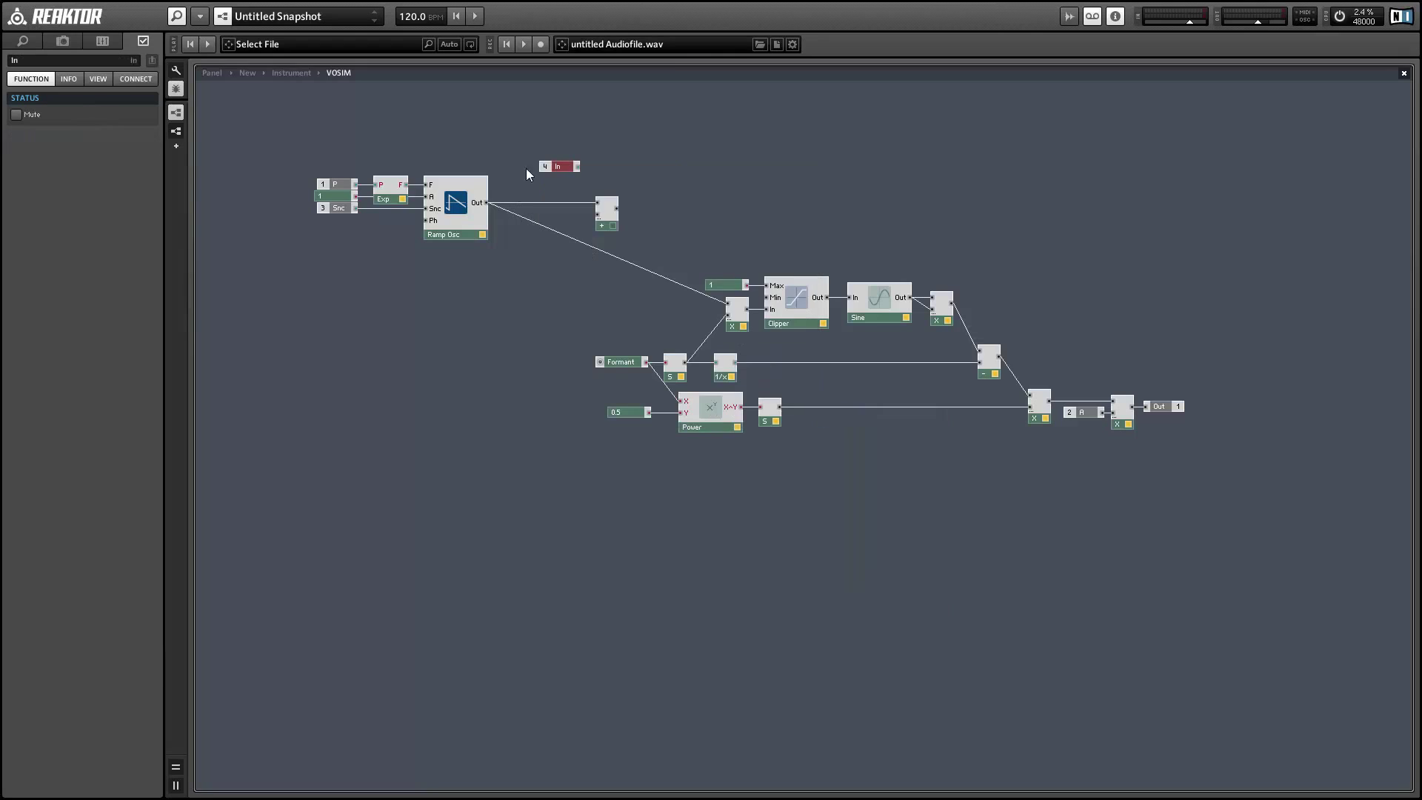
pyautogui.moveTo(81, 64); pyautogui.dragTo(0, 62)
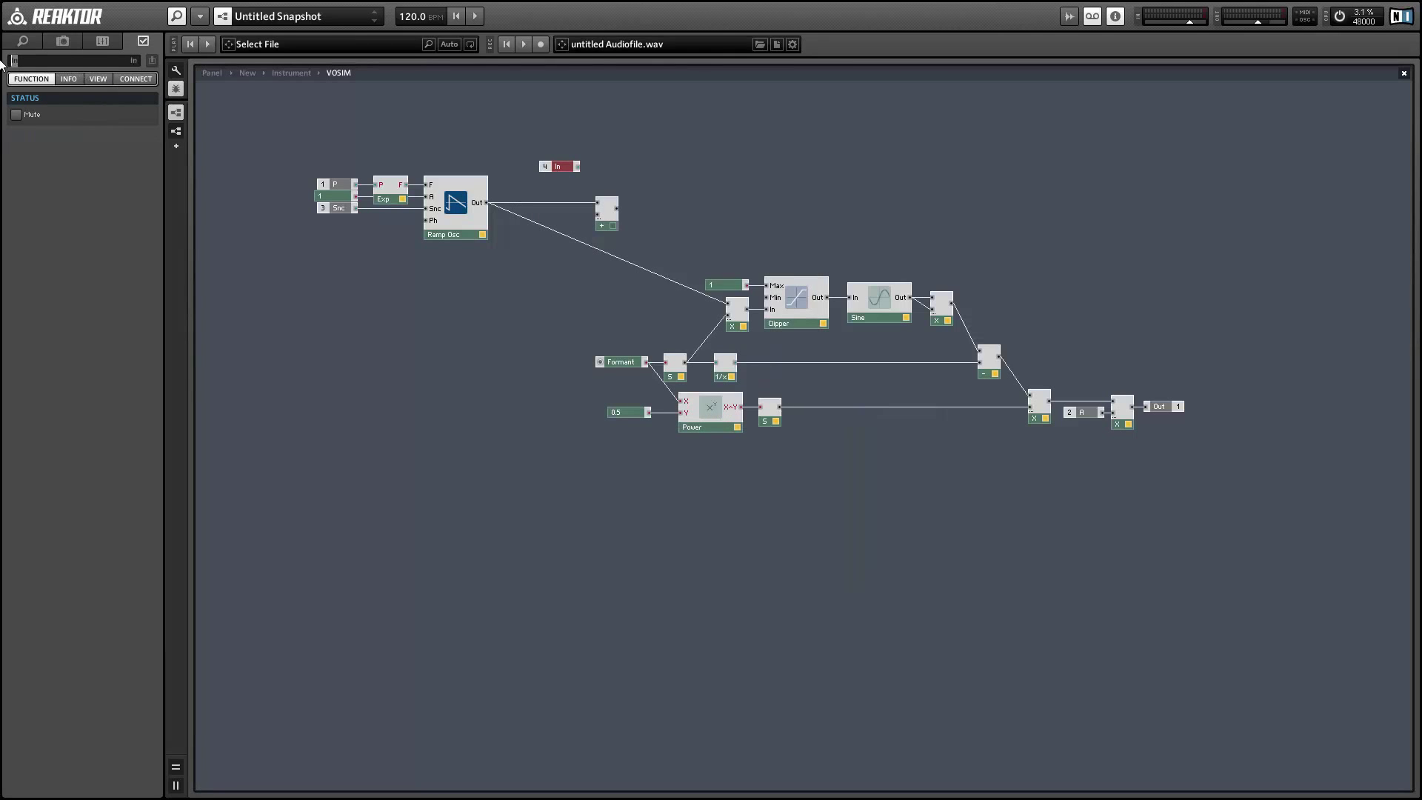
pyautogui.write('PhM')
pyautogui.press('Return')
pyautogui.moveTo(554, 169); pyautogui.dragTo(558, 224)
# Insert a Modulo fed by the Add output, with a constant 1 on B, feeding the multiplier.
pyautogui.click(594, 224)
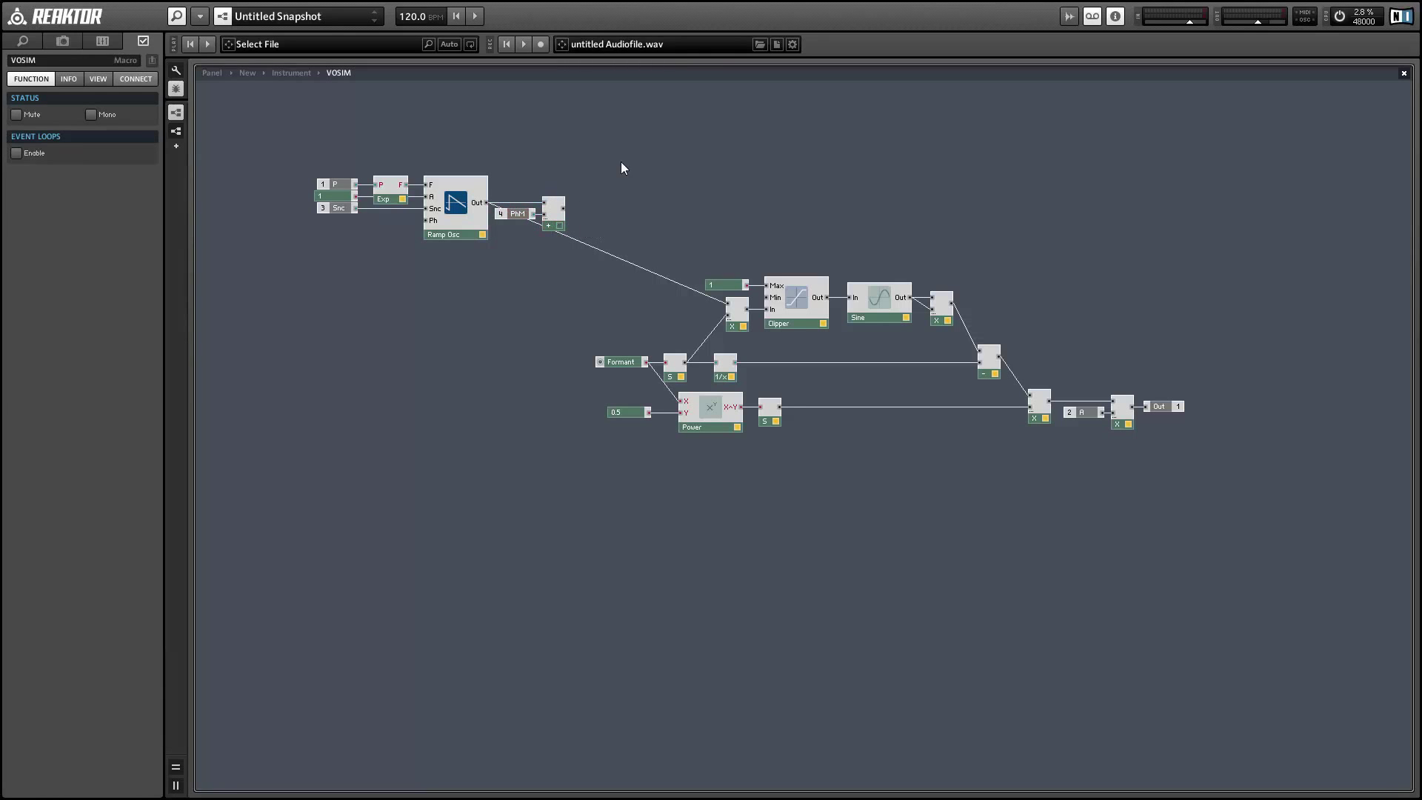
pyautogui.rightClick(626, 151)
pyautogui.moveTo(652, 156)
pyautogui.moveTo(840, 221)
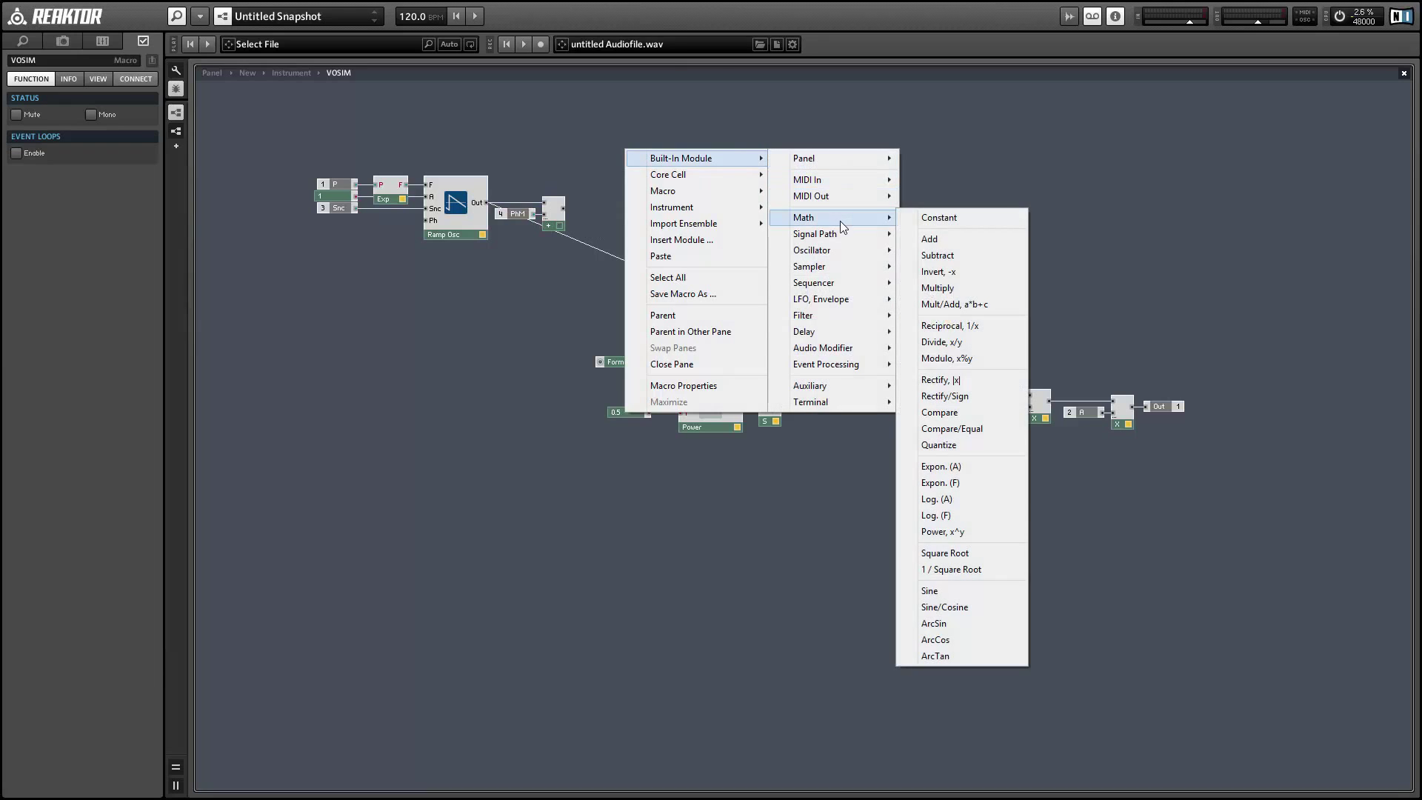
pyautogui.click(987, 357)
pyautogui.moveTo(563, 208); pyautogui.dragTo(658, 229)
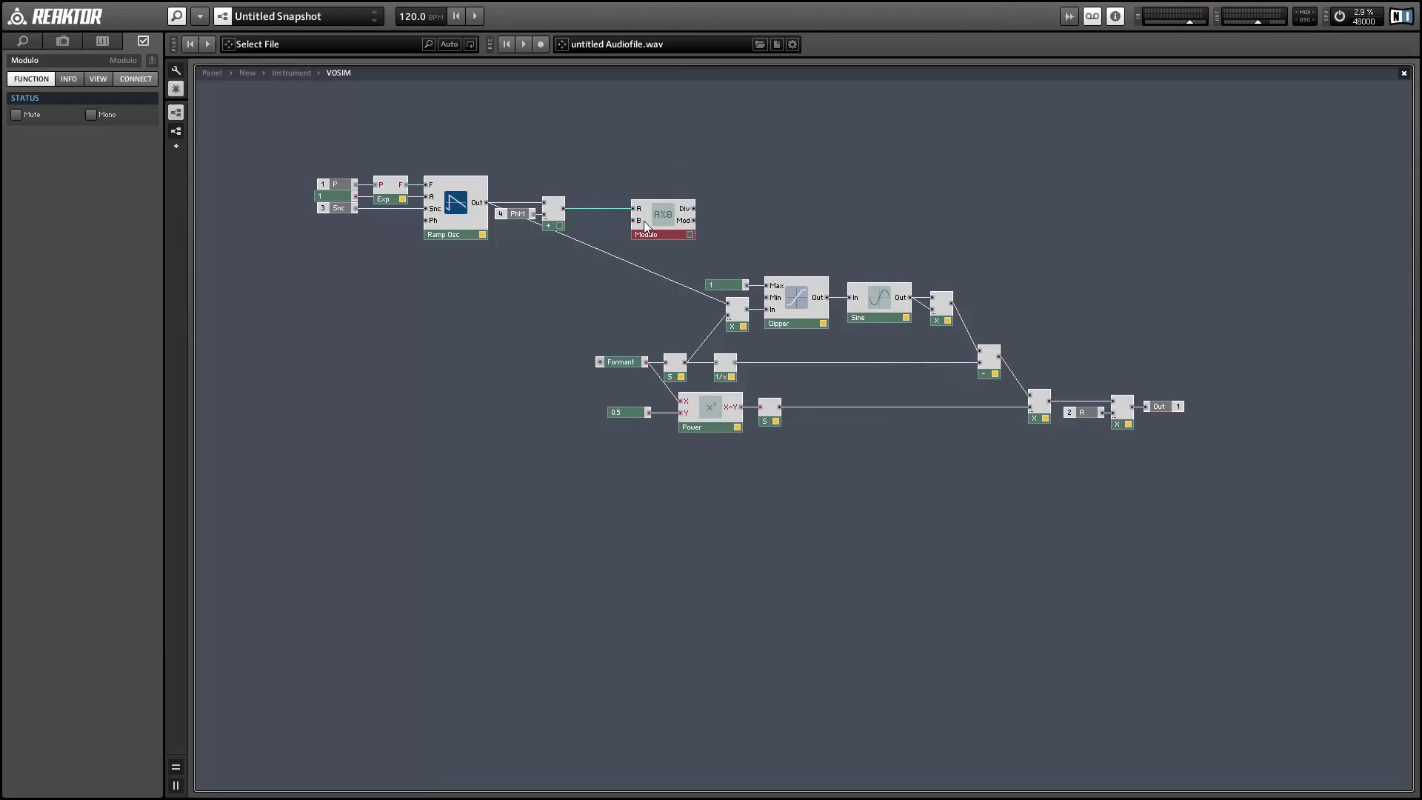
pyautogui.rightClick(638, 220)
pyautogui.click(689, 248)
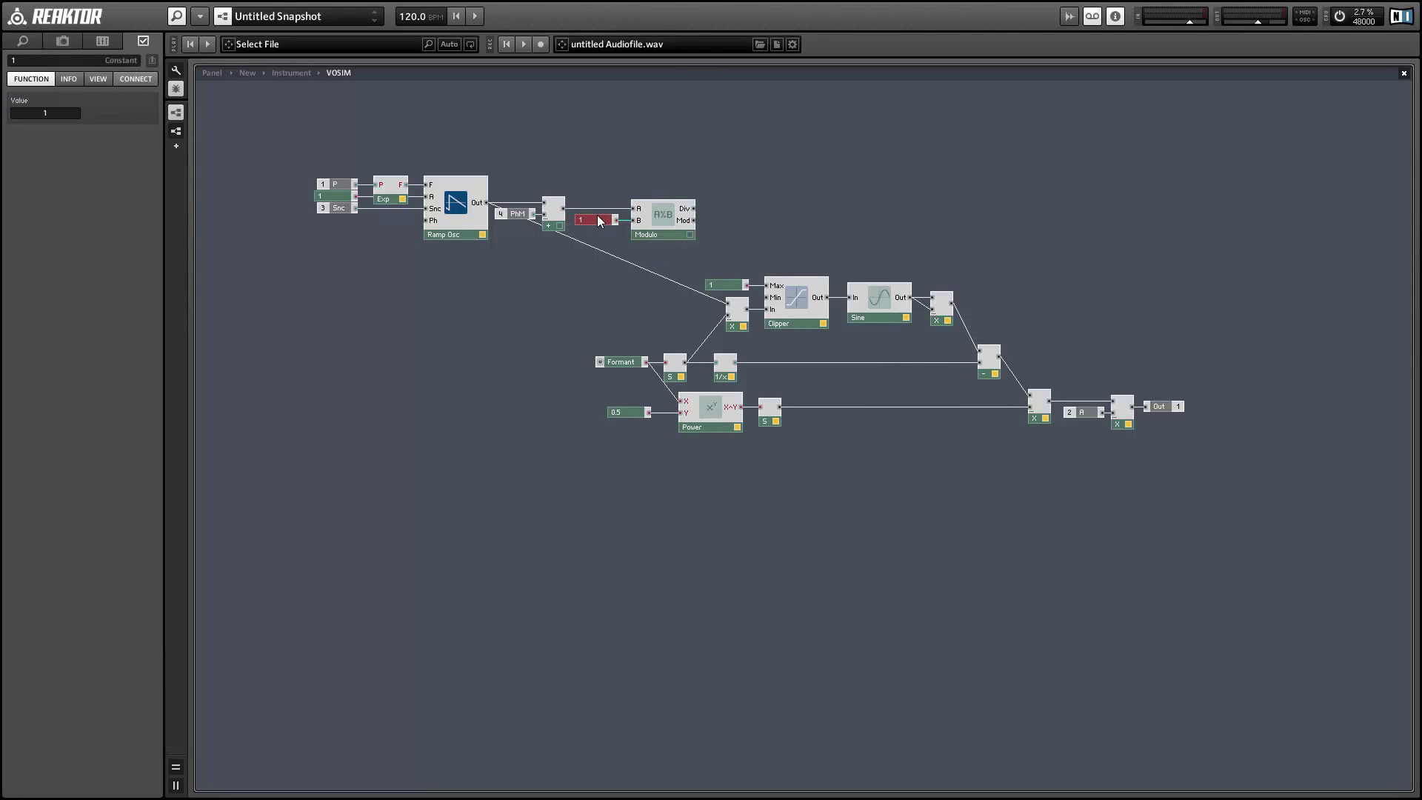
pyautogui.click(598, 178)
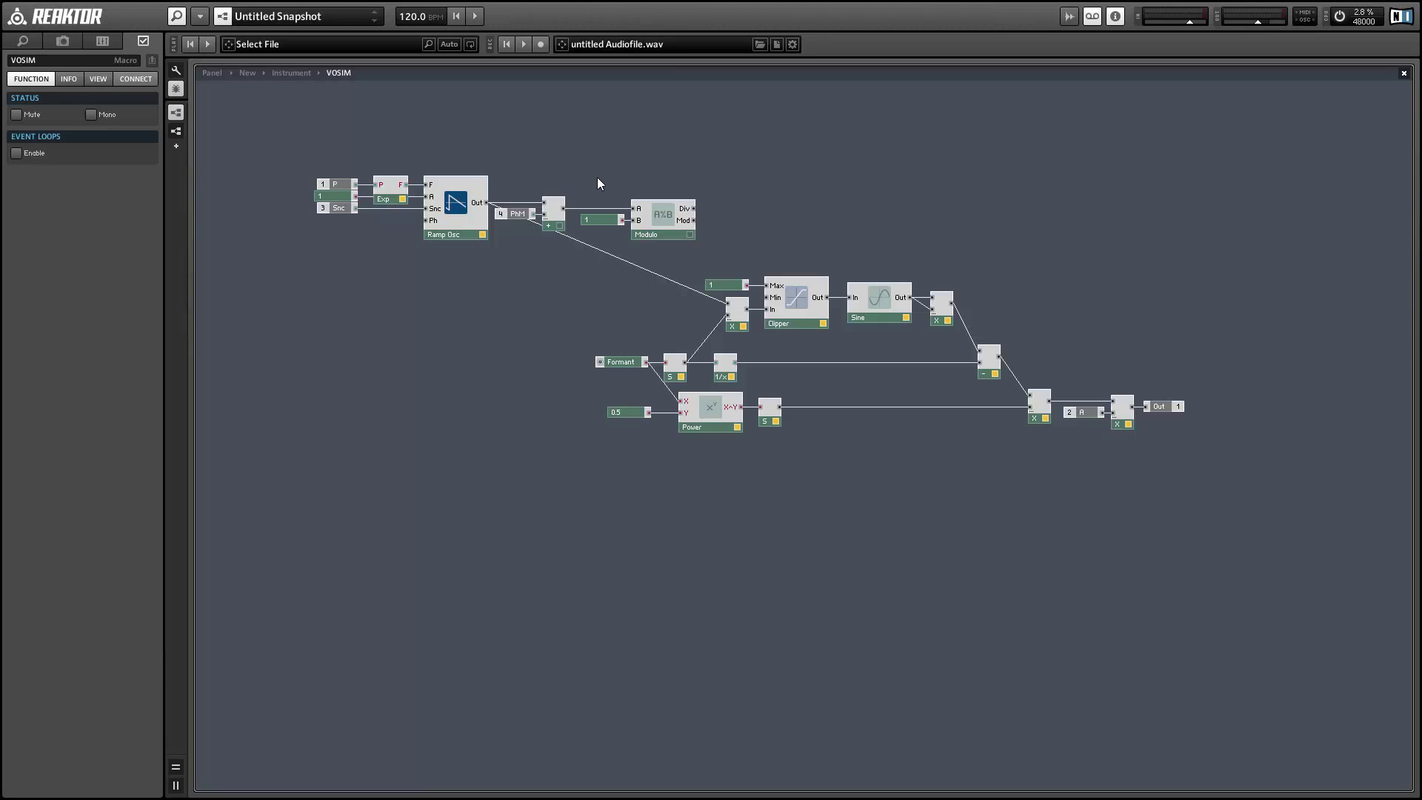
pyautogui.moveTo(598, 178); pyautogui.dragTo(726, 310)
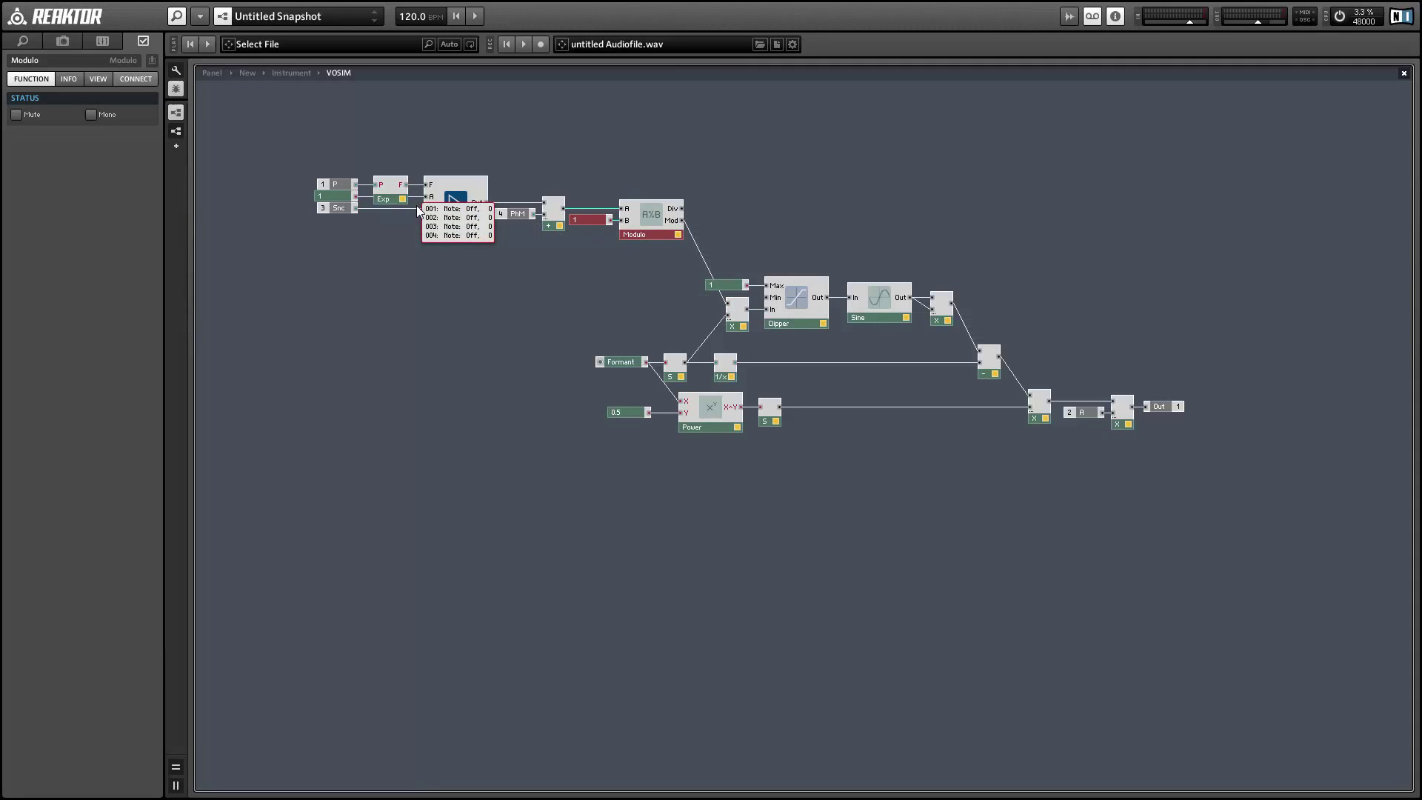
pyautogui.moveTo(307, 135); pyautogui.dragTo(669, 287)
# Shift the macro's oscillator group down, then at instrument level move Gate, envelope and NotePitch left.
pyautogui.click(657, 274)
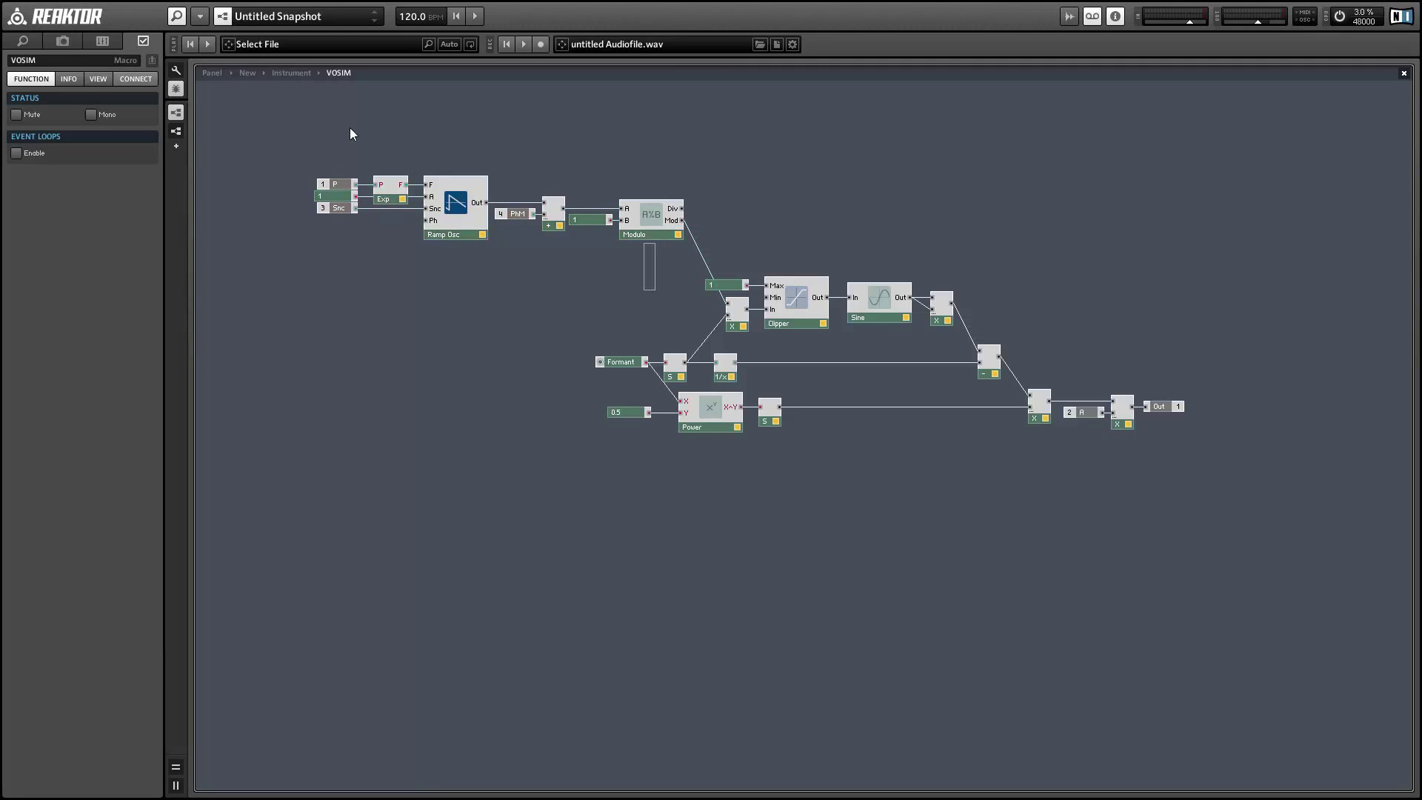
pyautogui.moveTo(350, 133); pyautogui.dragTo(683, 291)
pyautogui.moveTo(463, 226); pyautogui.dragTo(475, 304)
pyautogui.doubleClick(538, 205)
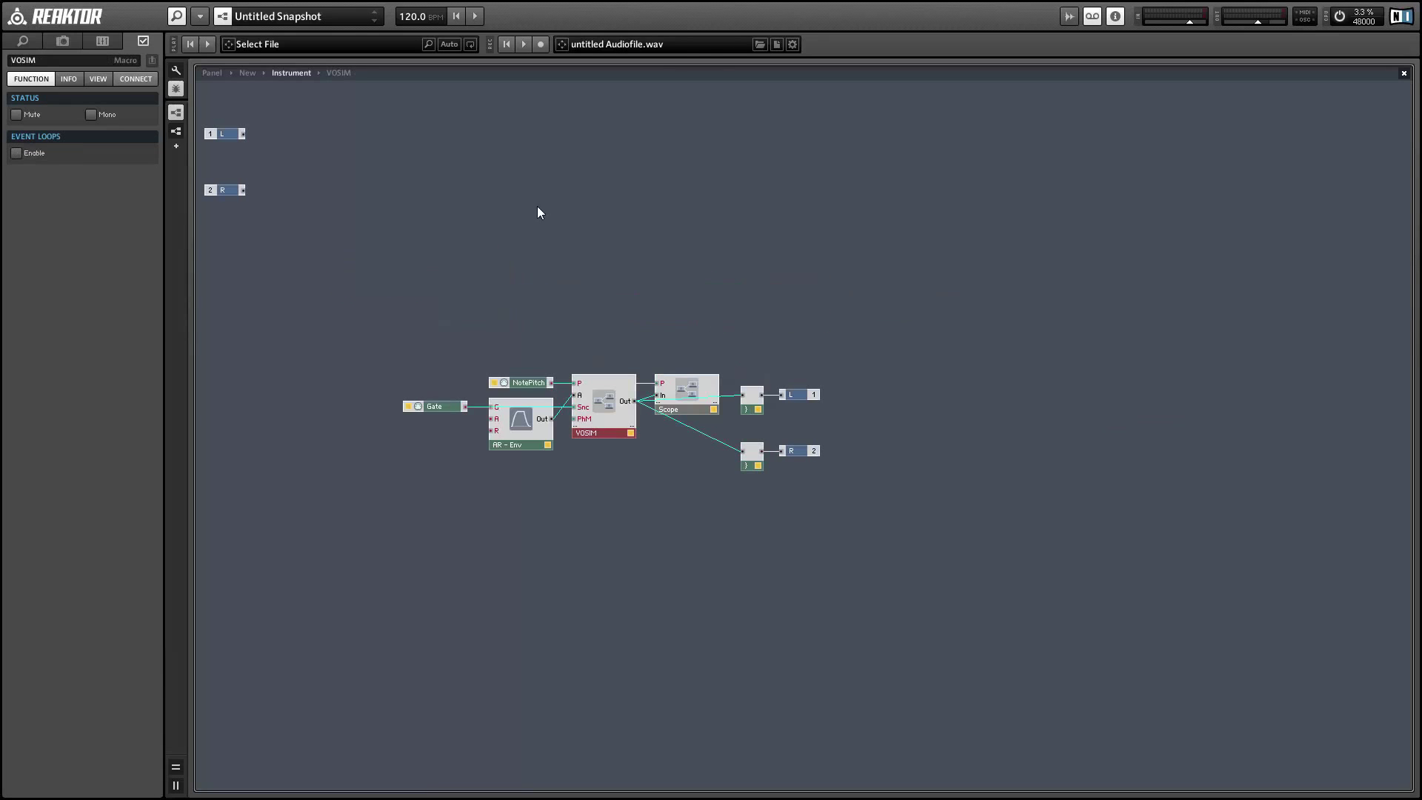
pyautogui.moveTo(345, 398); pyautogui.dragTo(455, 444)
pyautogui.moveTo(514, 382); pyautogui.dragTo(351, 382)
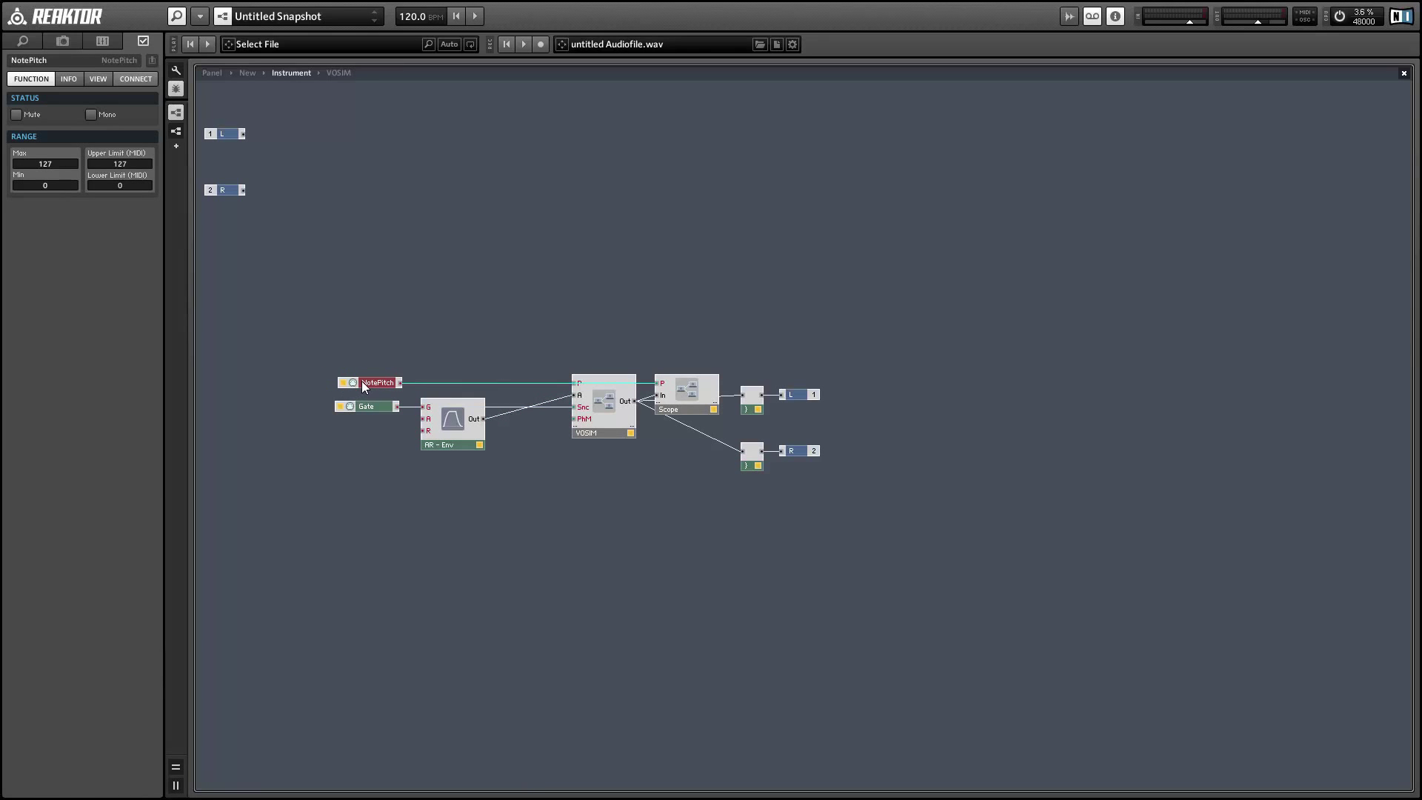
pyautogui.click(421, 285)
# Add a Sine Sync oscillator below the envelope with an Ampl control on its A input.
pyautogui.rightClick(425, 271)
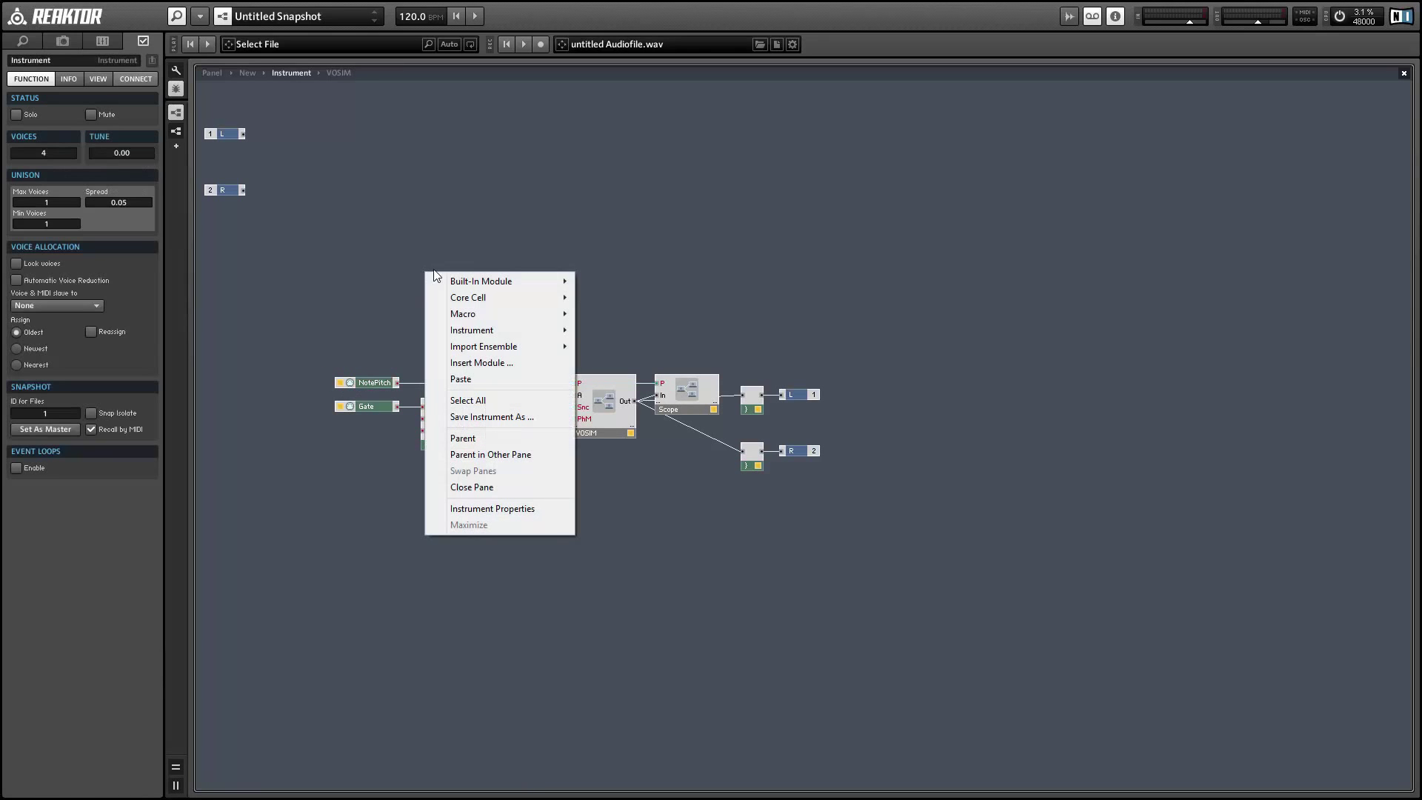
pyautogui.moveTo(462, 283)
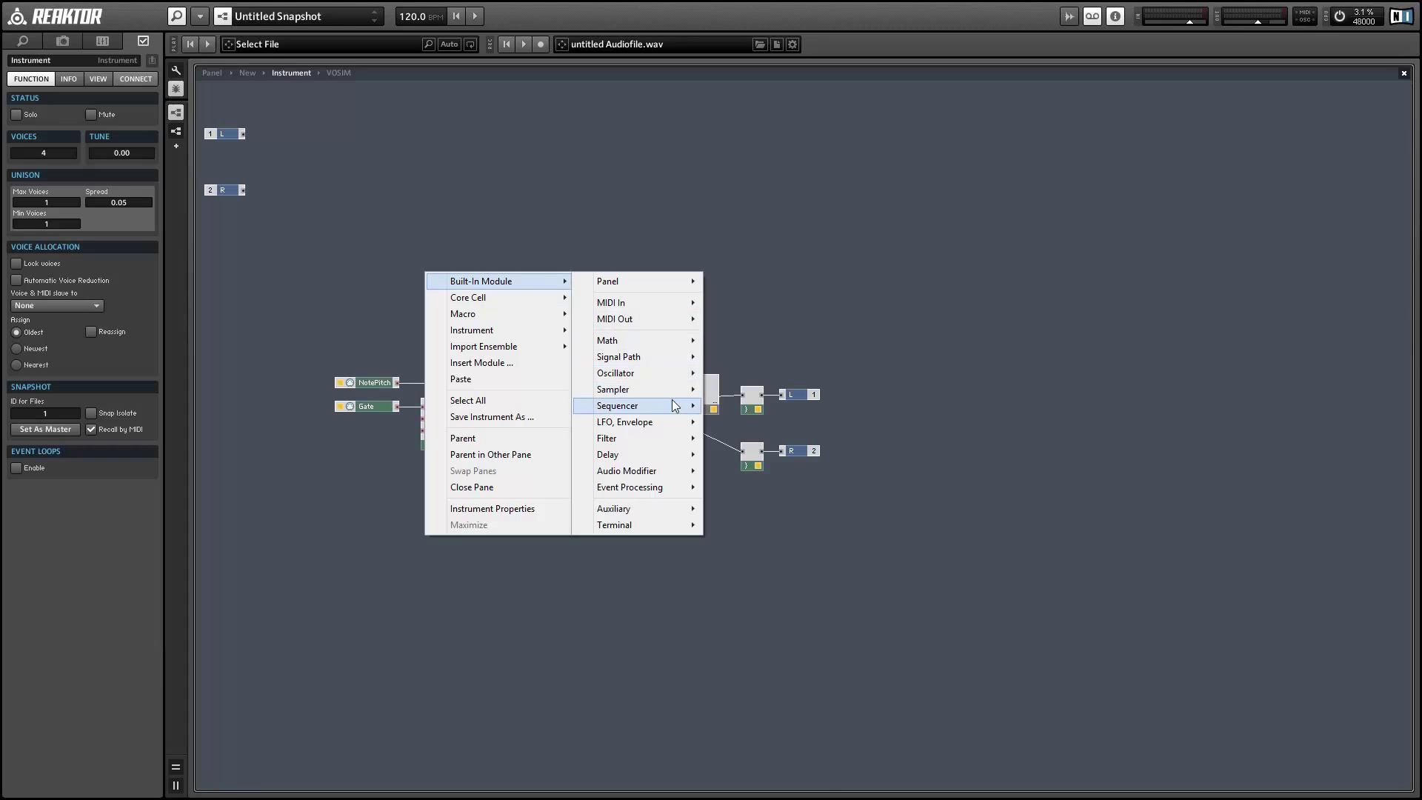
pyautogui.moveTo(668, 381)
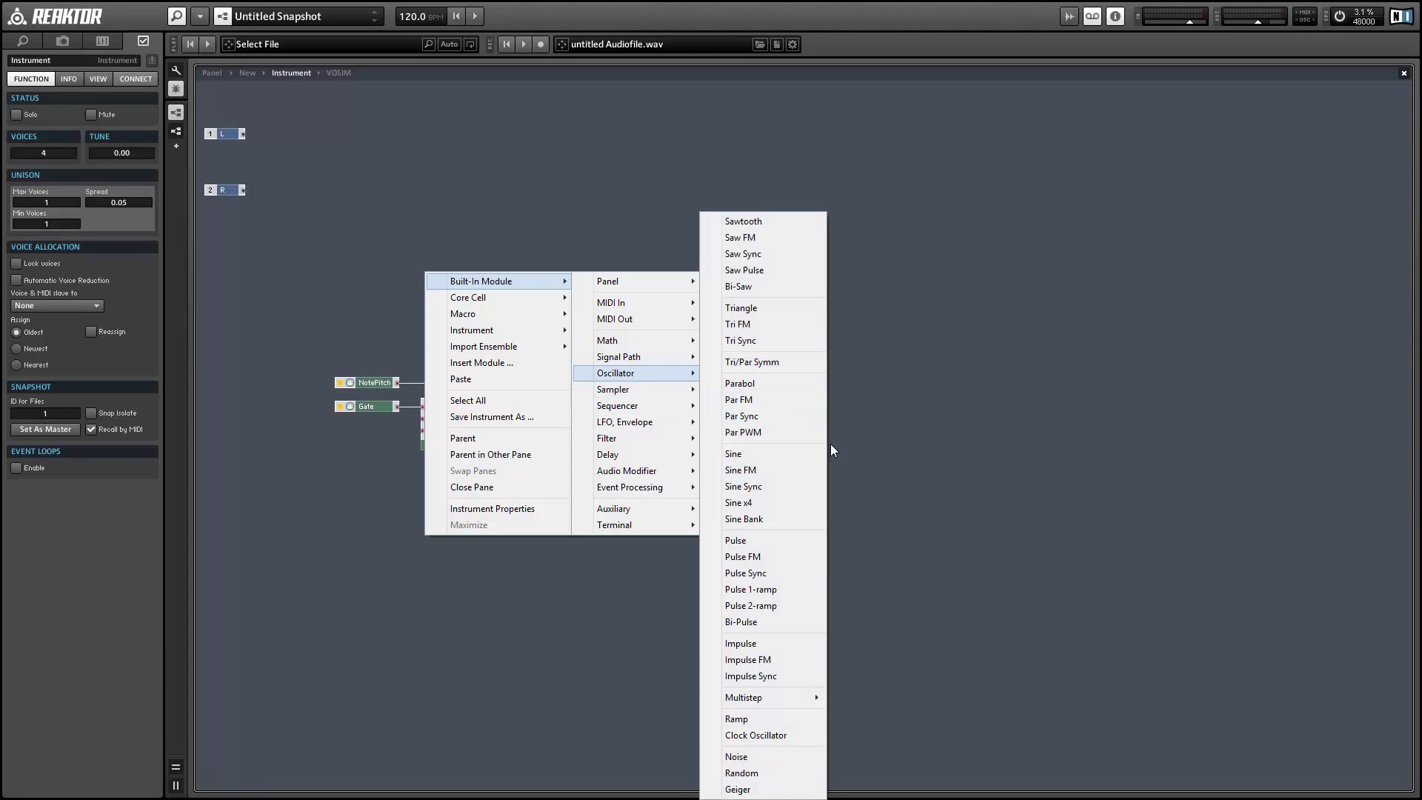
pyautogui.click(790, 487)
pyautogui.moveTo(437, 347); pyautogui.dragTo(509, 554)
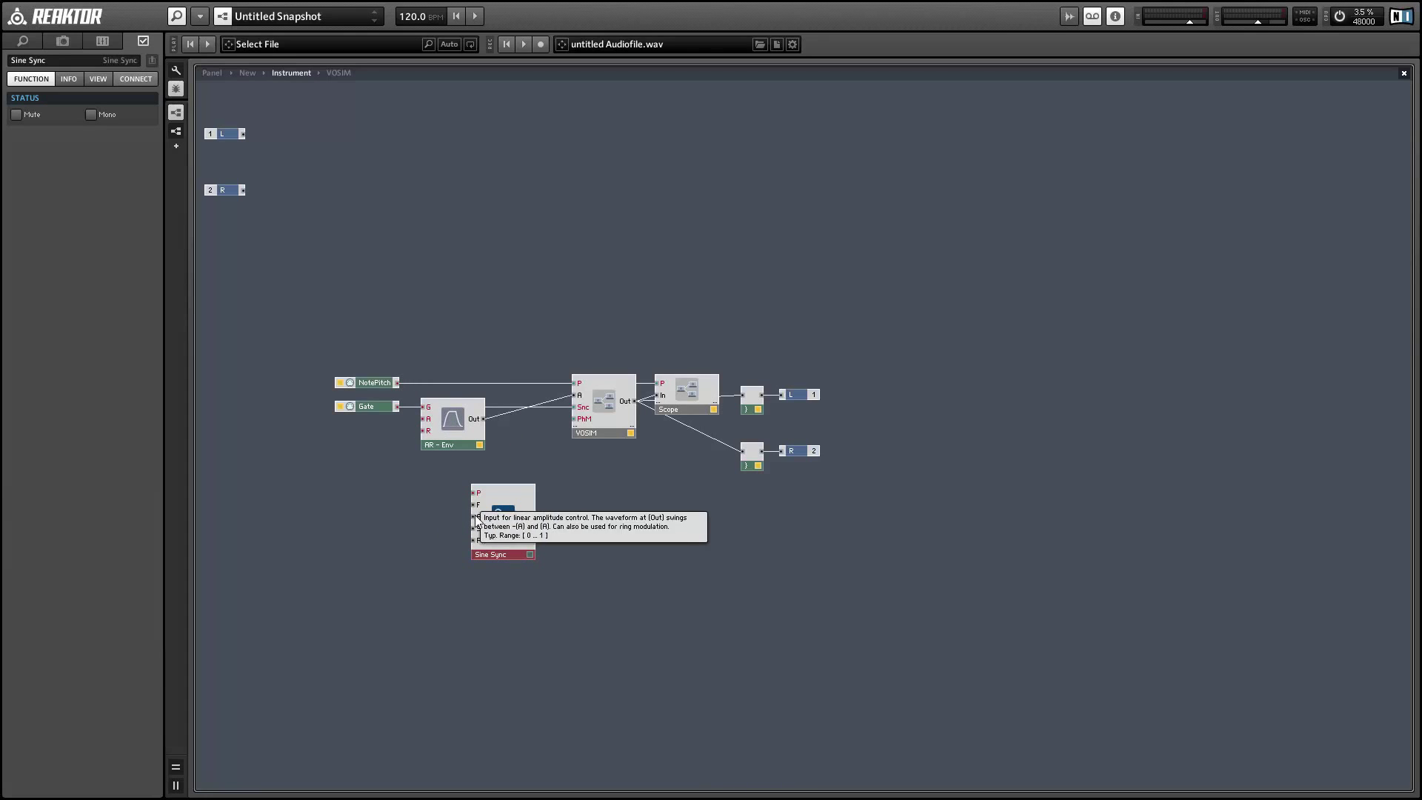
pyautogui.rightClick(475, 517)
pyautogui.click(485, 524)
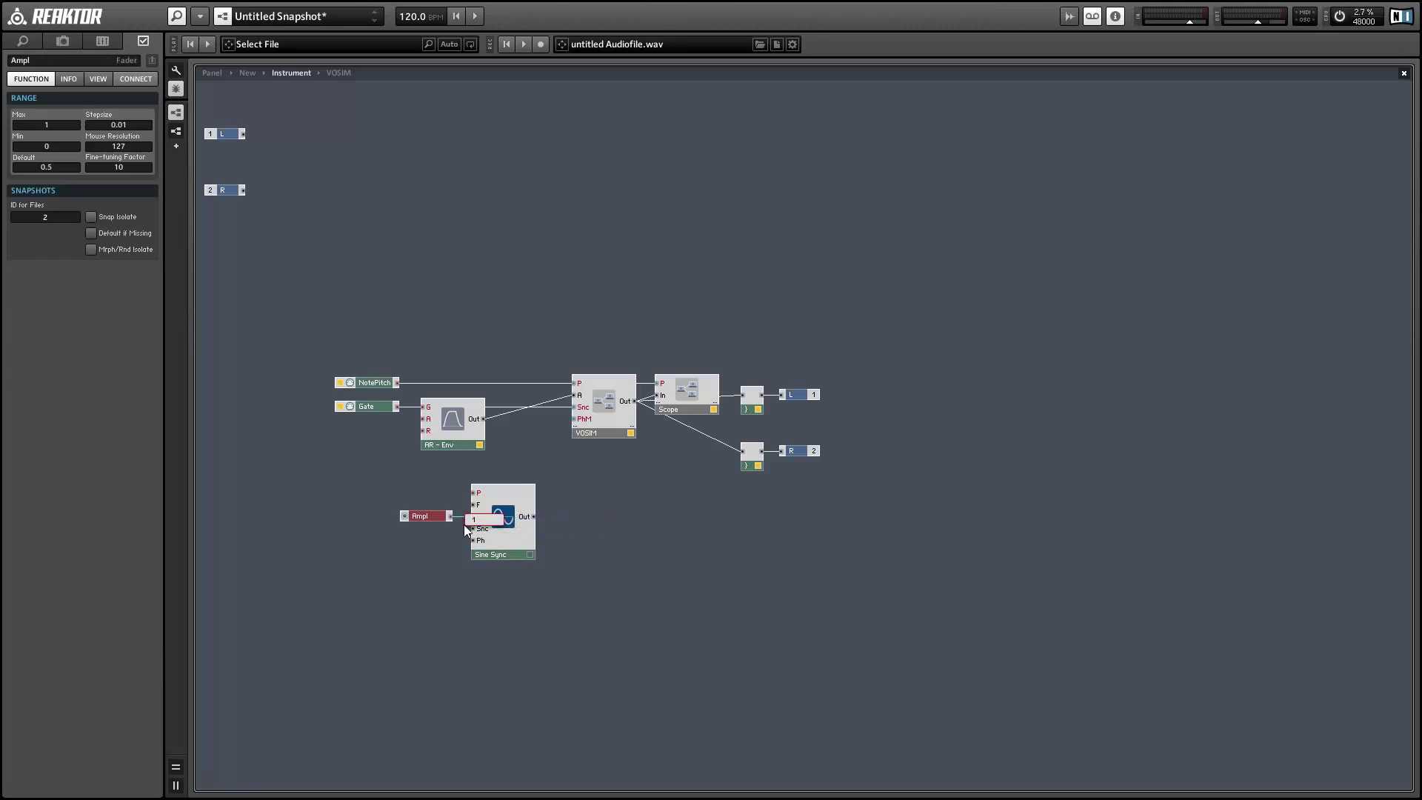
pyautogui.moveTo(400, 519); pyautogui.dragTo(364, 517)
# Insert an Audio Smoother between the Ampl control and the Sine Sync's A input.
pyautogui.click(420, 498)
pyautogui.doubleClick(424, 493)
pyautogui.write('audio smo')
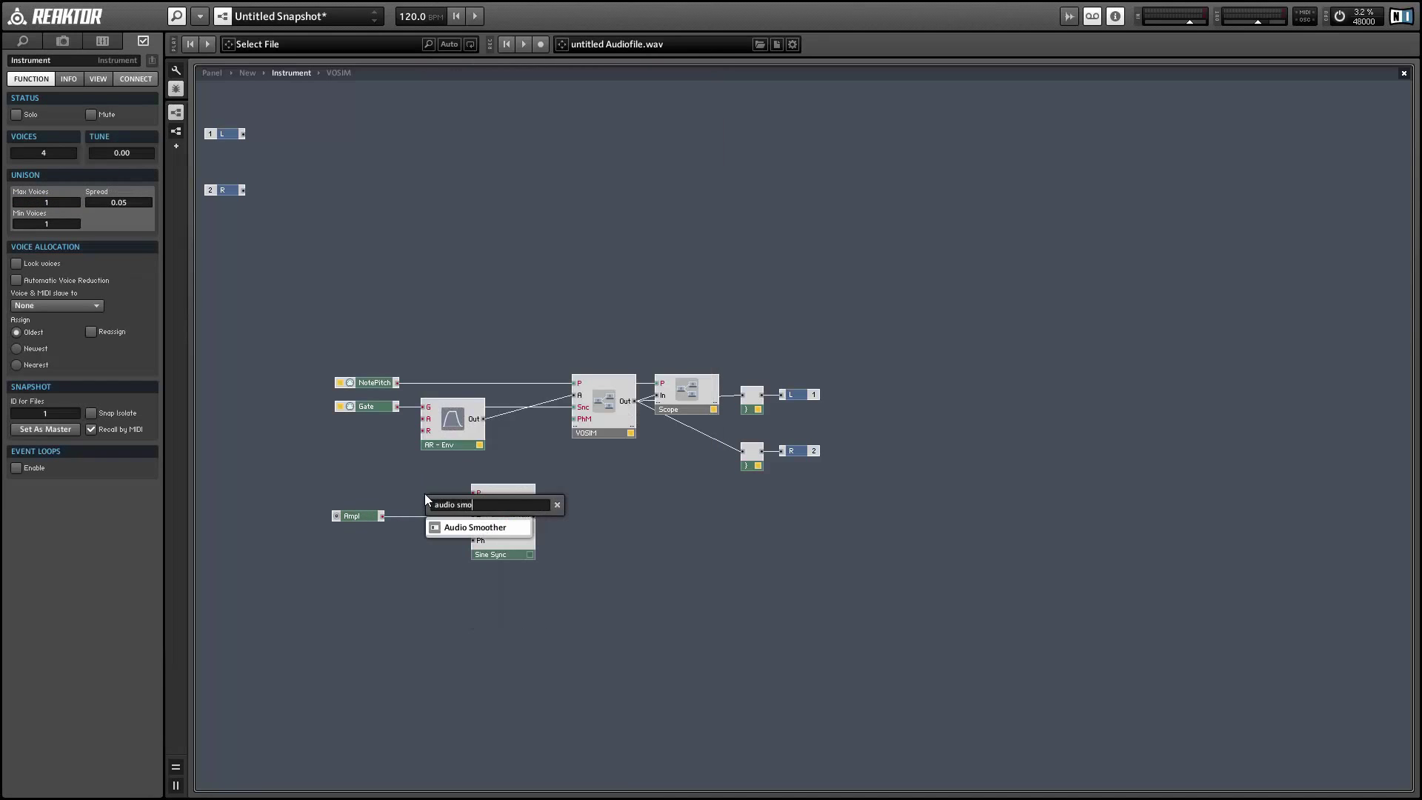
pyautogui.press('Return')
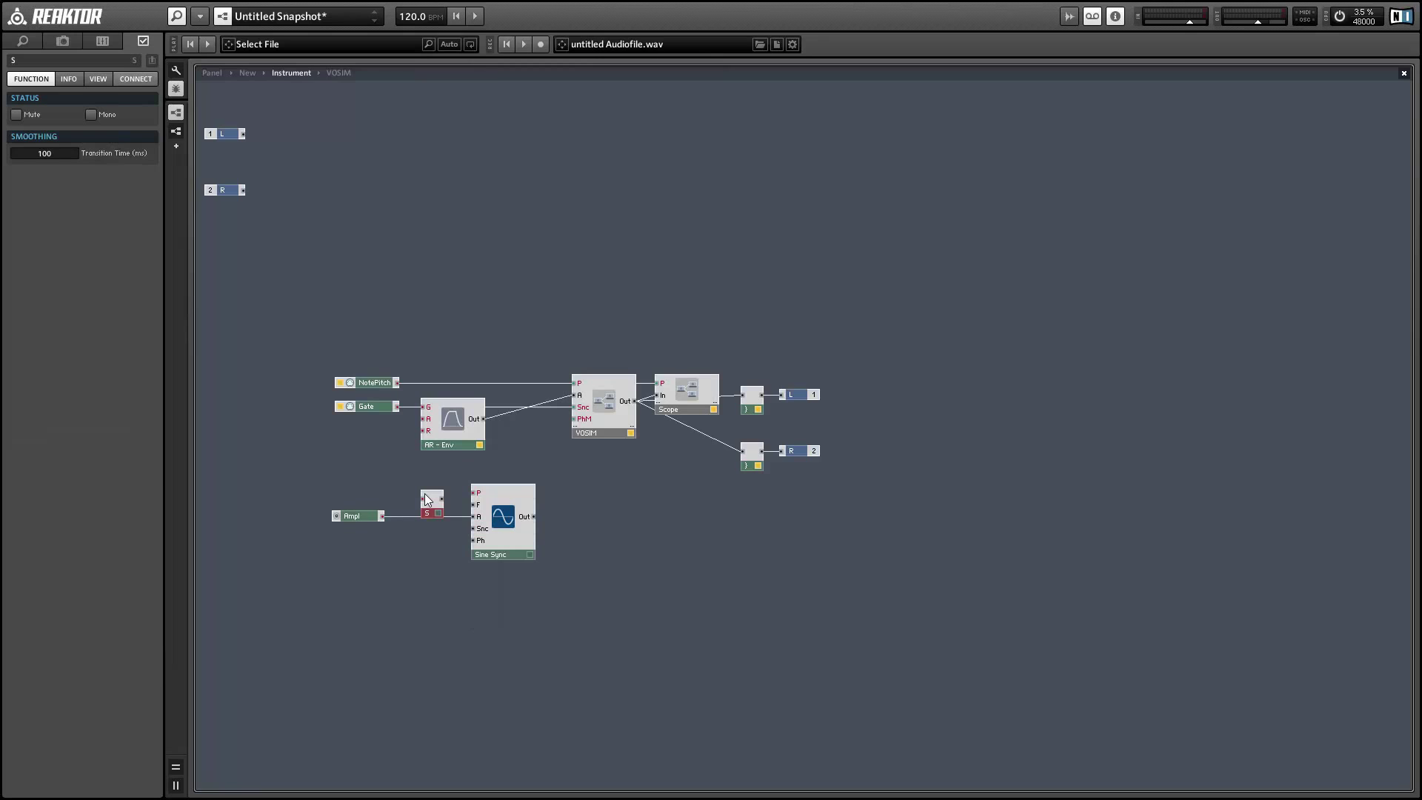
pyautogui.moveTo(392, 517); pyautogui.dragTo(383, 516)
pyautogui.moveTo(474, 523); pyautogui.dragTo(474, 518)
pyautogui.keyDown('shift'); pyautogui.click(351, 517); pyautogui.keyUp('shift')
pyautogui.moveTo(403, 532); pyautogui.dragTo(442, 532)
# Connect Gate to Sine Sync, then insert an Add module feeding Sine Sync's pitch input.
pyautogui.click(398, 416)
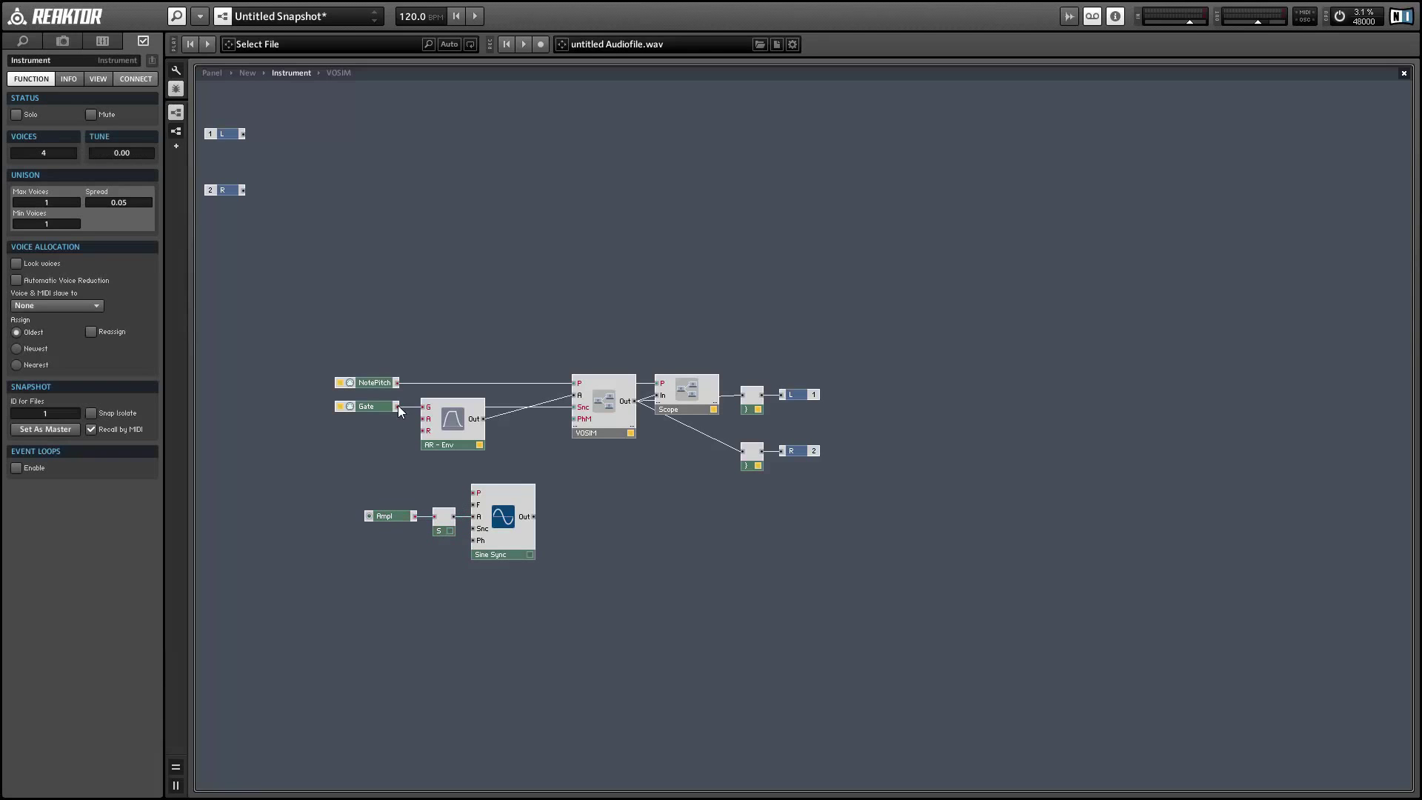
pyautogui.moveTo(398, 407); pyautogui.dragTo(474, 517)
pyautogui.rightClick(371, 429)
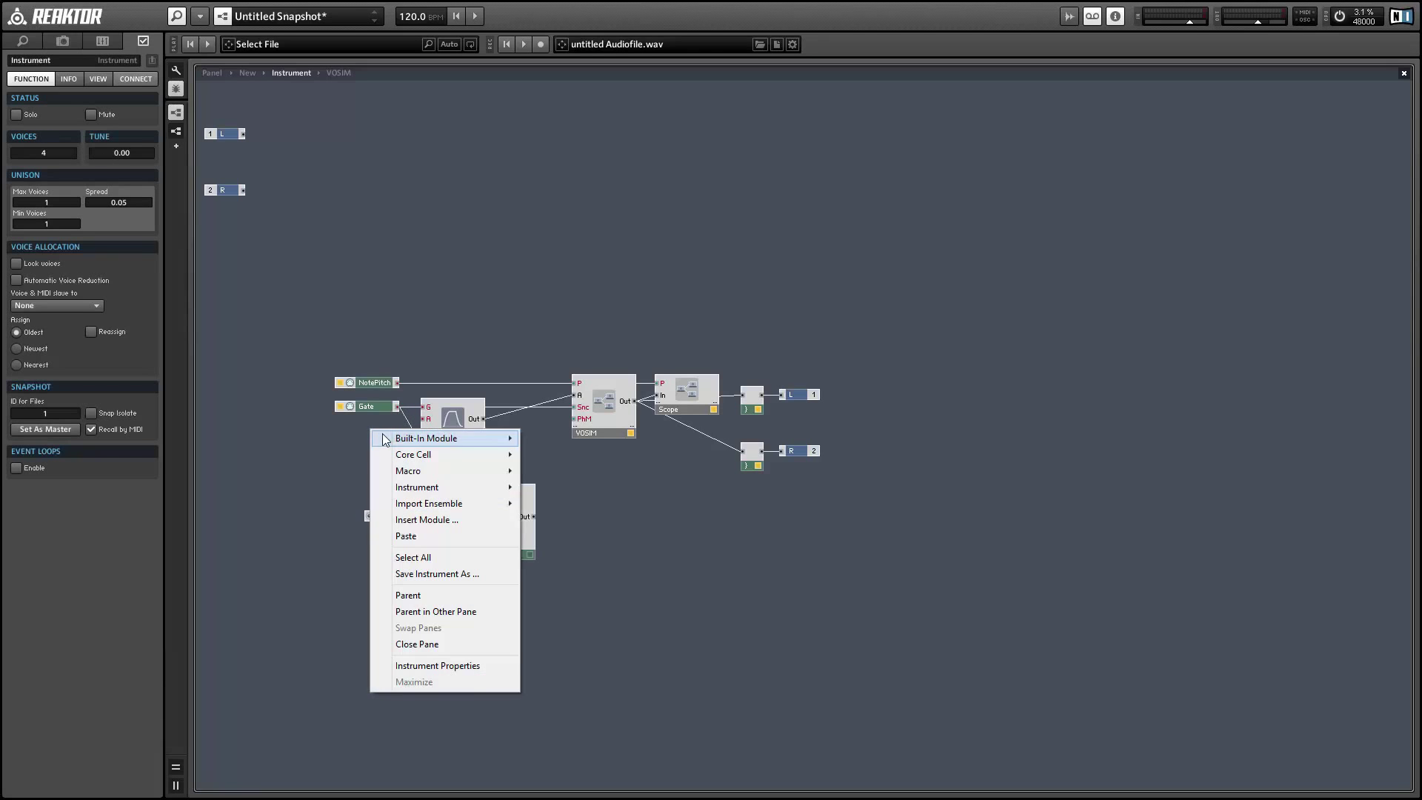
pyautogui.moveTo(385, 439)
pyautogui.moveTo(585, 497)
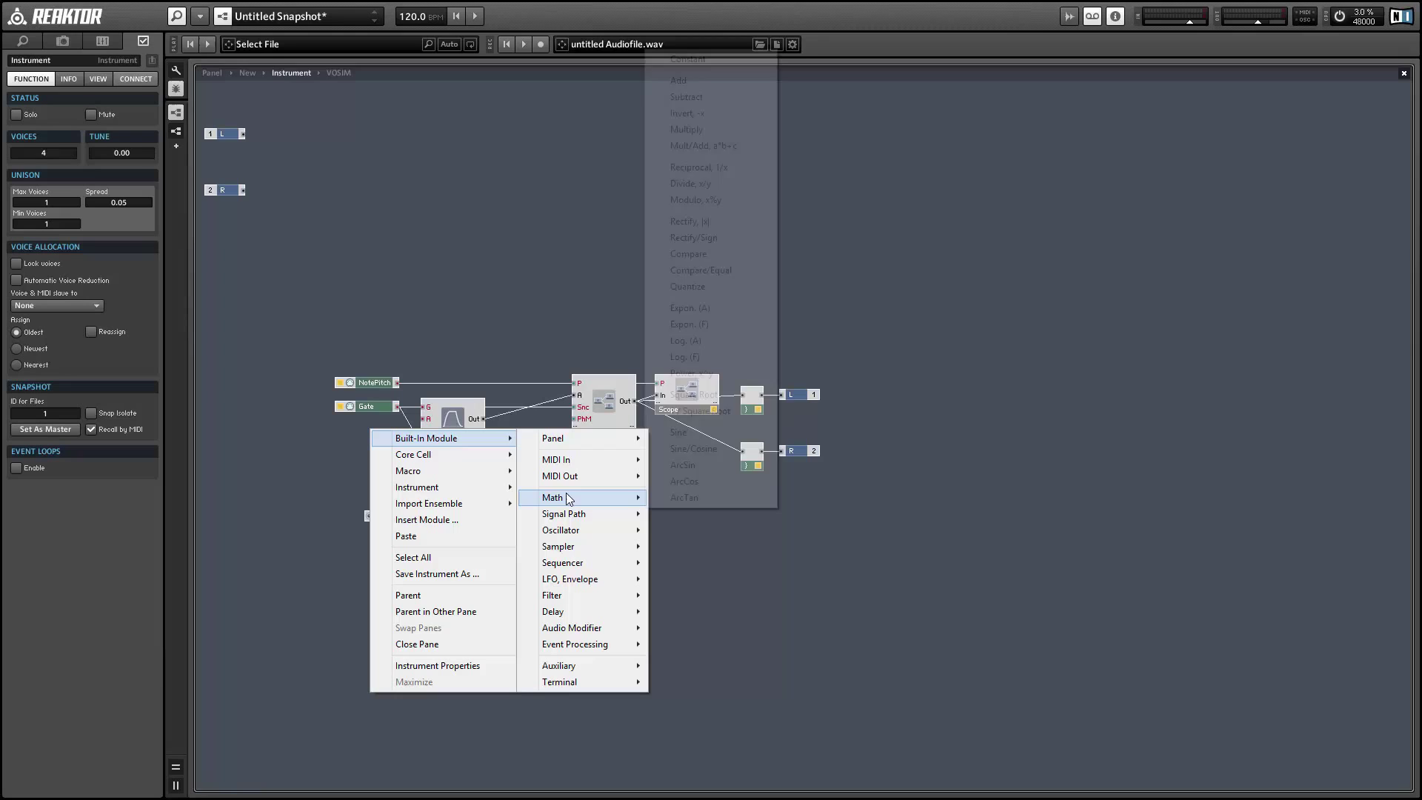
pyautogui.click(680, 80)
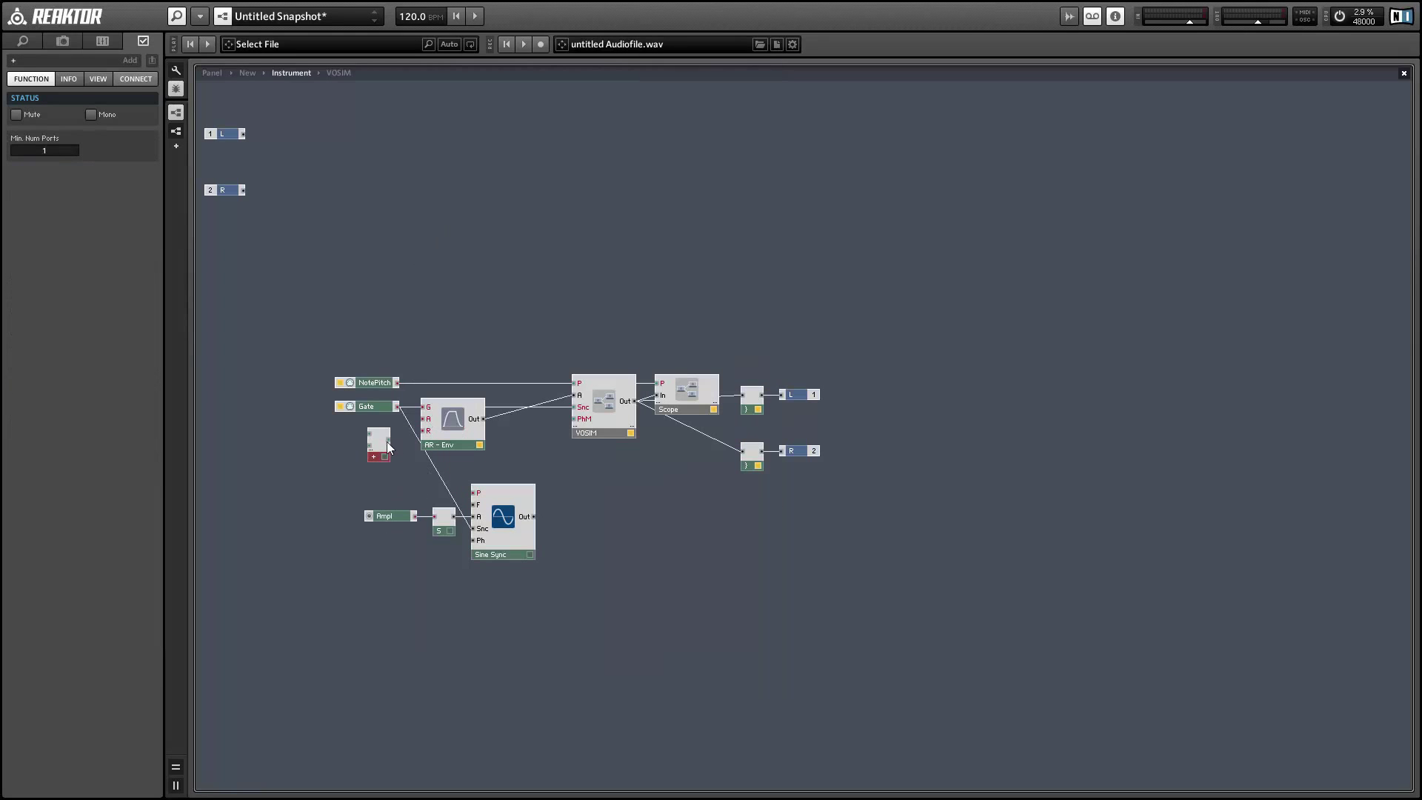
pyautogui.moveTo(388, 440); pyautogui.dragTo(472, 493)
pyautogui.moveTo(384, 456); pyautogui.dragTo(416, 508)
# Wire NotePitch into the Add module and tidy the layout around it.
pyautogui.moveTo(396, 382); pyautogui.dragTo(500, 566)
pyautogui.moveTo(518, 555); pyautogui.dragTo(589, 561)
pyautogui.click(466, 586)
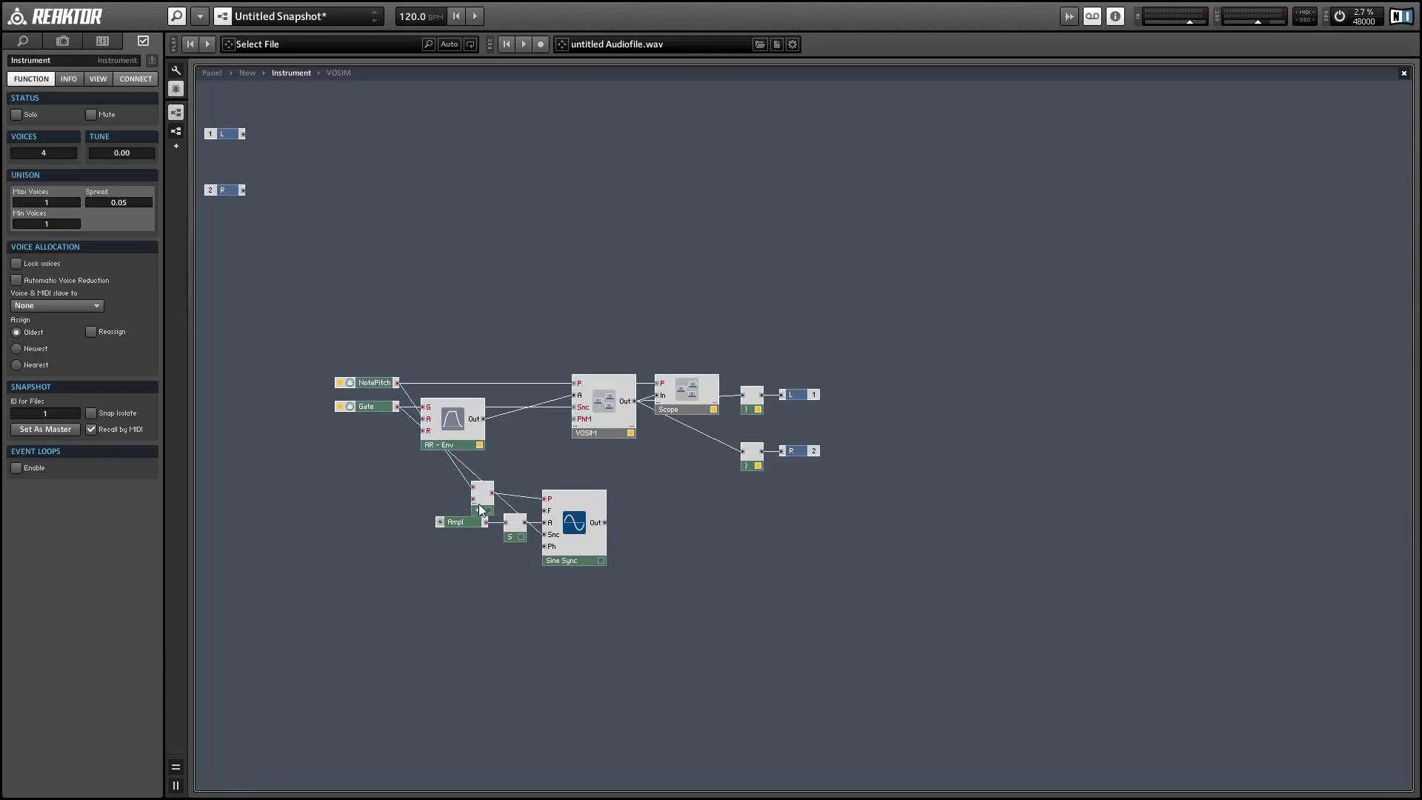
pyautogui.moveTo(480, 509); pyautogui.dragTo(428, 520)
pyautogui.moveTo(419, 513); pyautogui.dragTo(407, 512)
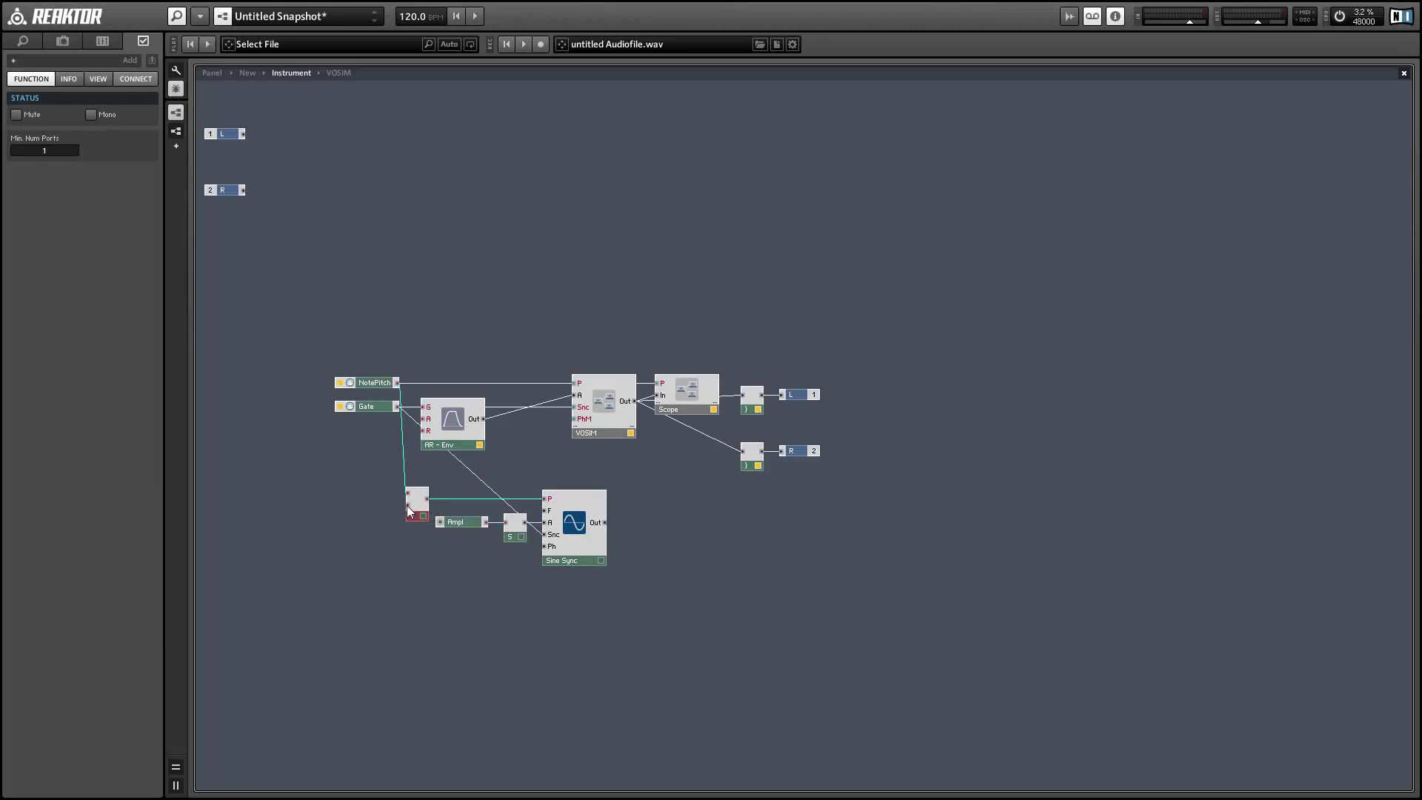
# Create a control on the Add module's input for the pitch offset and arrange it beside Ampl.
pyautogui.rightClick(407, 505)
pyautogui.click(428, 515)
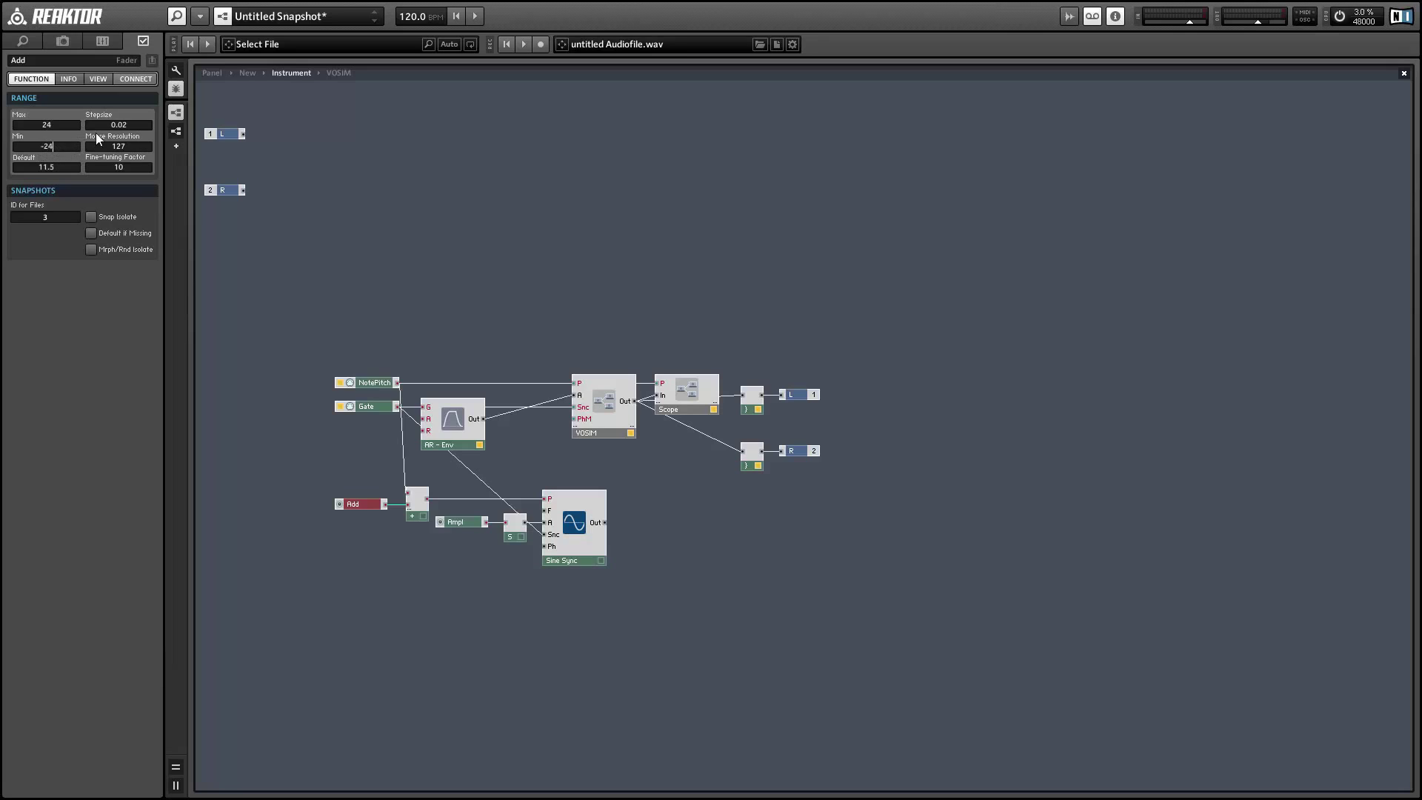
pyautogui.press('BackSpace')
pyautogui.moveTo(466, 522); pyautogui.dragTo(369, 523)
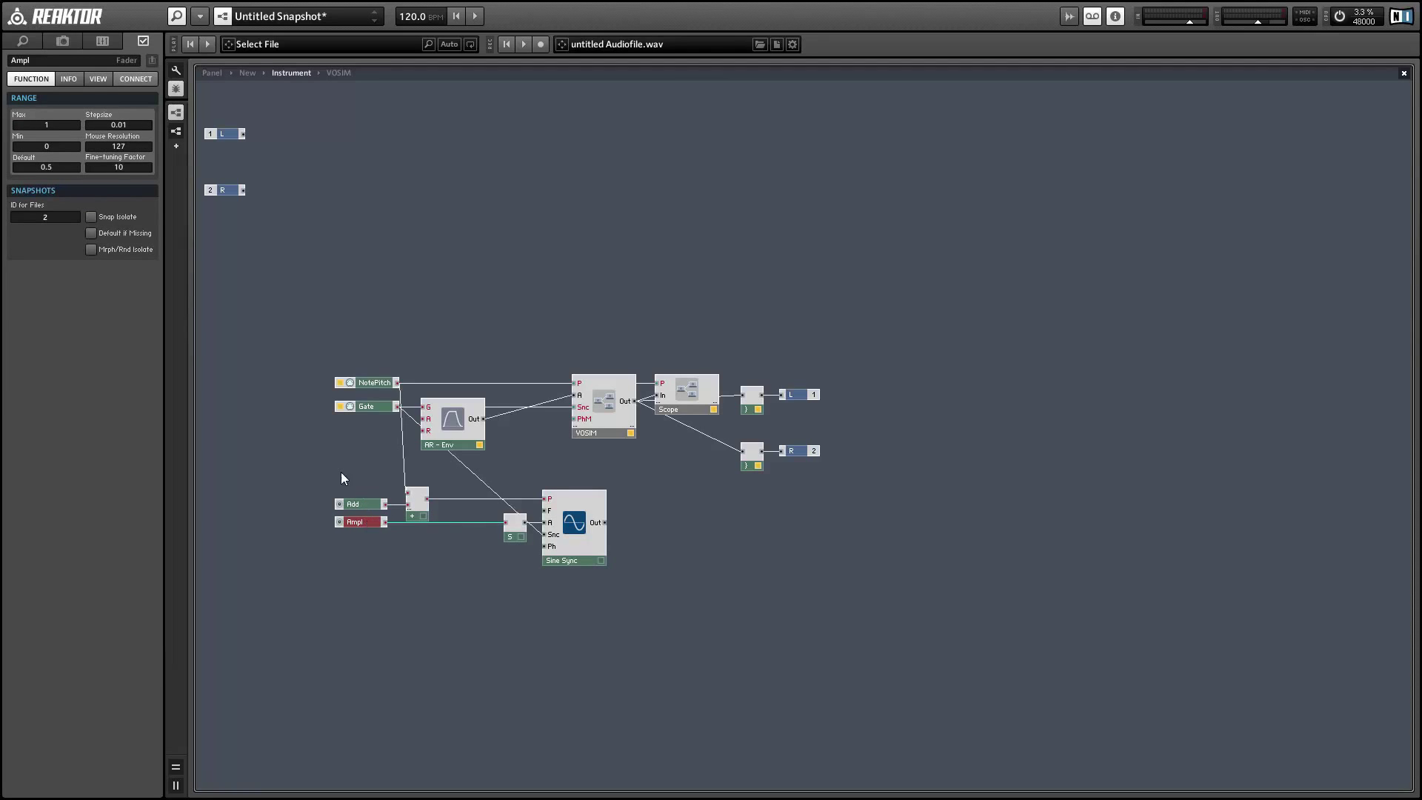
pyautogui.moveTo(341, 472); pyautogui.dragTo(443, 554)
pyautogui.moveTo(360, 522); pyautogui.dragTo(390, 523)
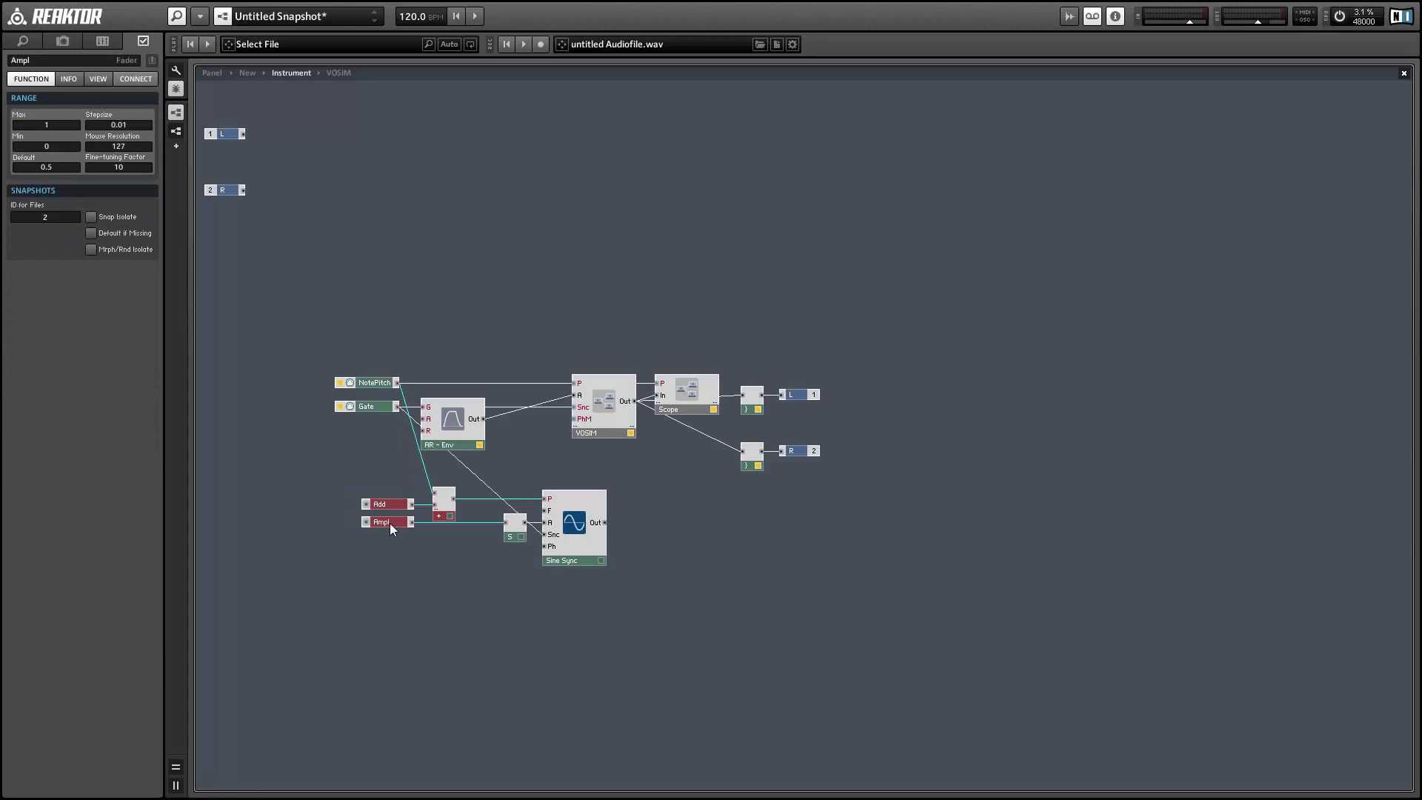
# Route the Sine Sync output into VOSIM's phase-modulation input and make room for the VOSIM, Scope and output modules.
pyautogui.moveTo(471, 488); pyautogui.dragTo(575, 406)
pyautogui.click(602, 581)
pyautogui.moveTo(600, 327); pyautogui.dragTo(881, 504)
pyautogui.moveTo(609, 425); pyautogui.dragTo(630, 425)
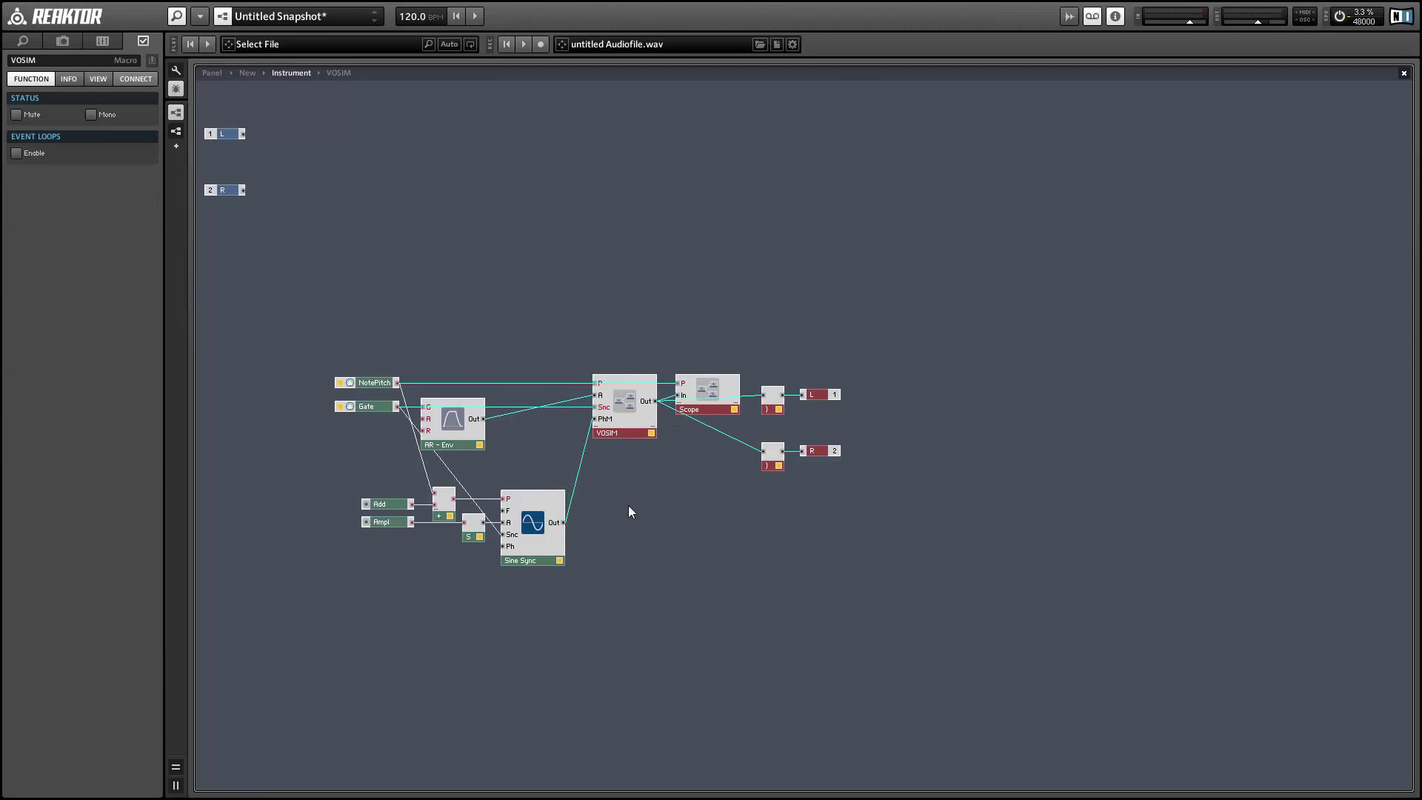
# Show the instrument panel and place the Add knob below the Scope in panel edit mode.
pyautogui.click(646, 498)
pyautogui.click(212, 74)
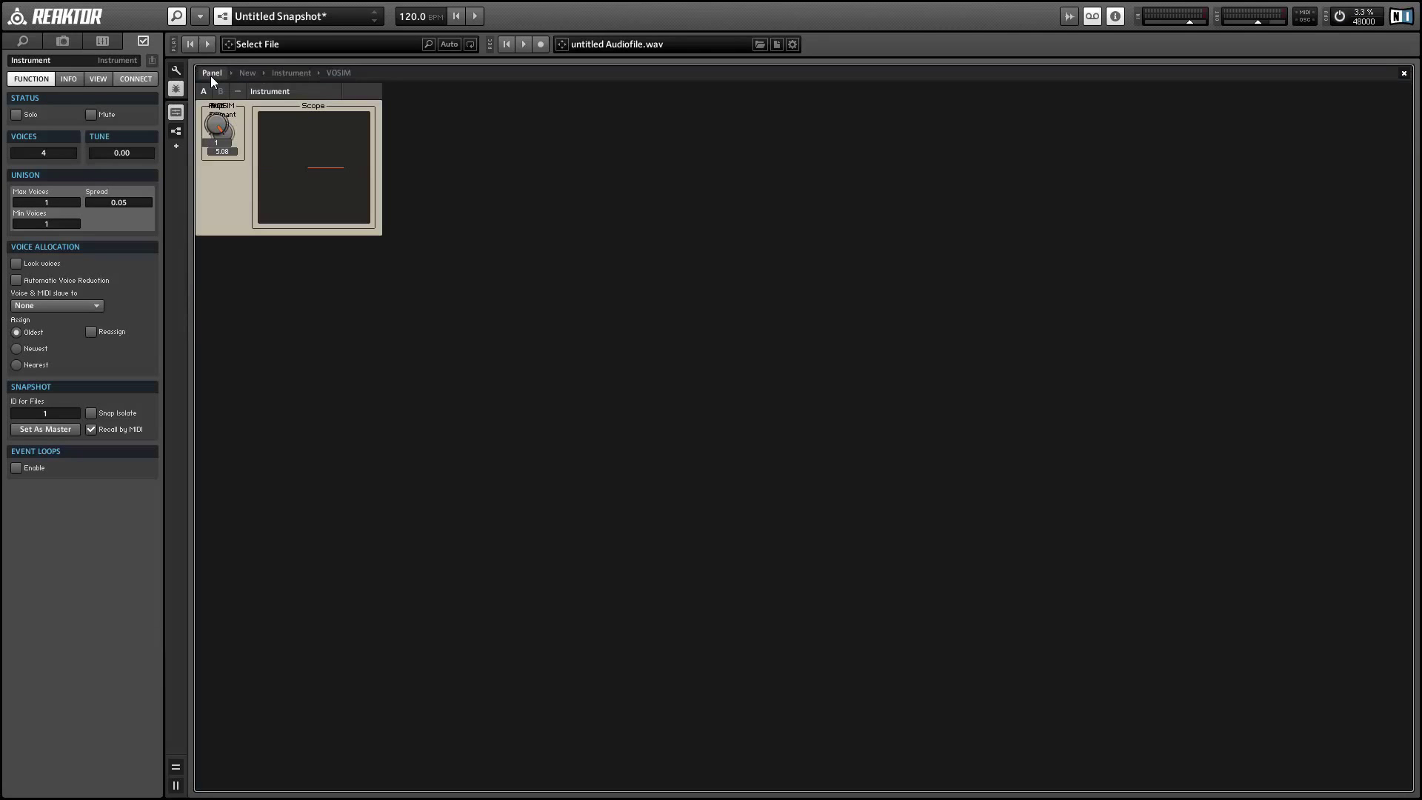
pyautogui.click(175, 71)
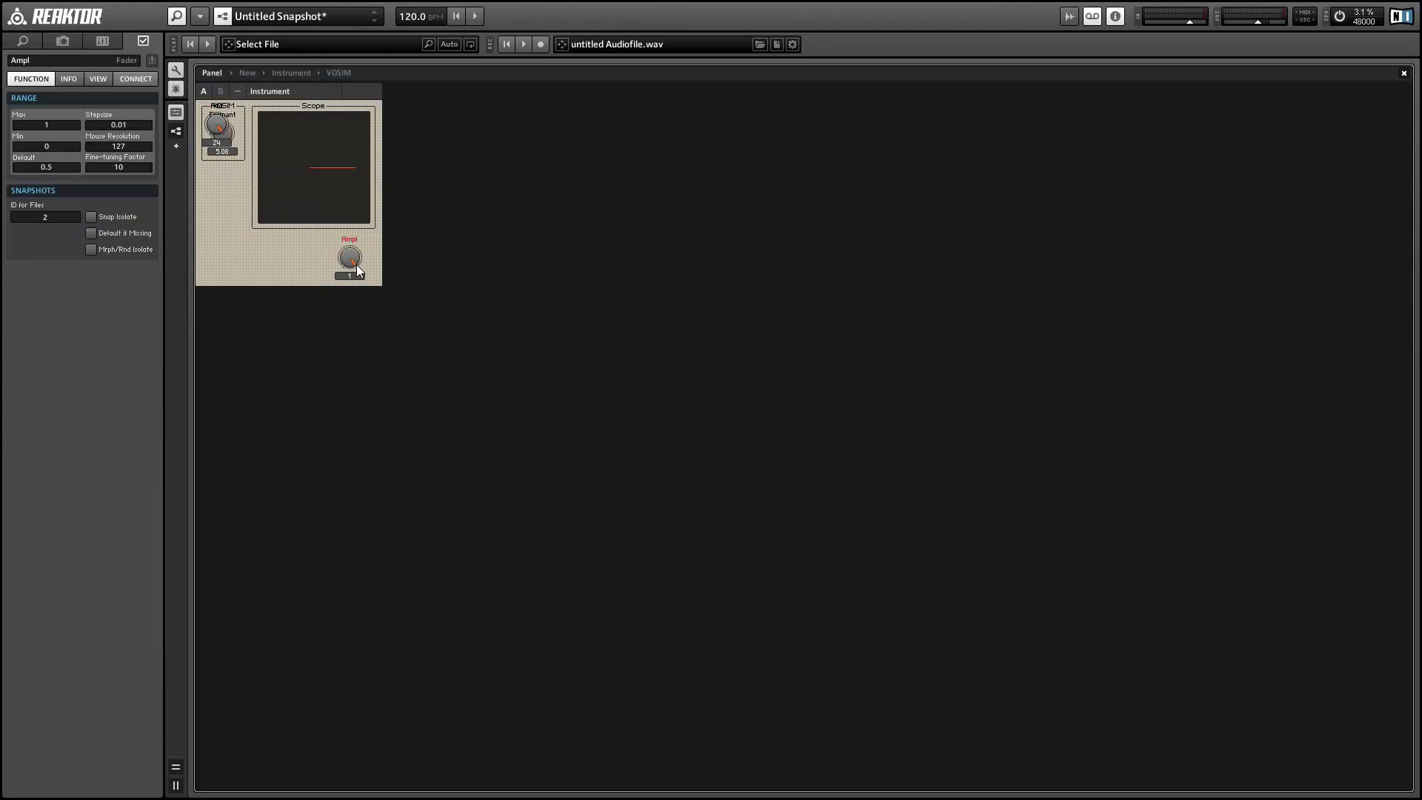
pyautogui.moveTo(212, 155); pyautogui.dragTo(313, 251)
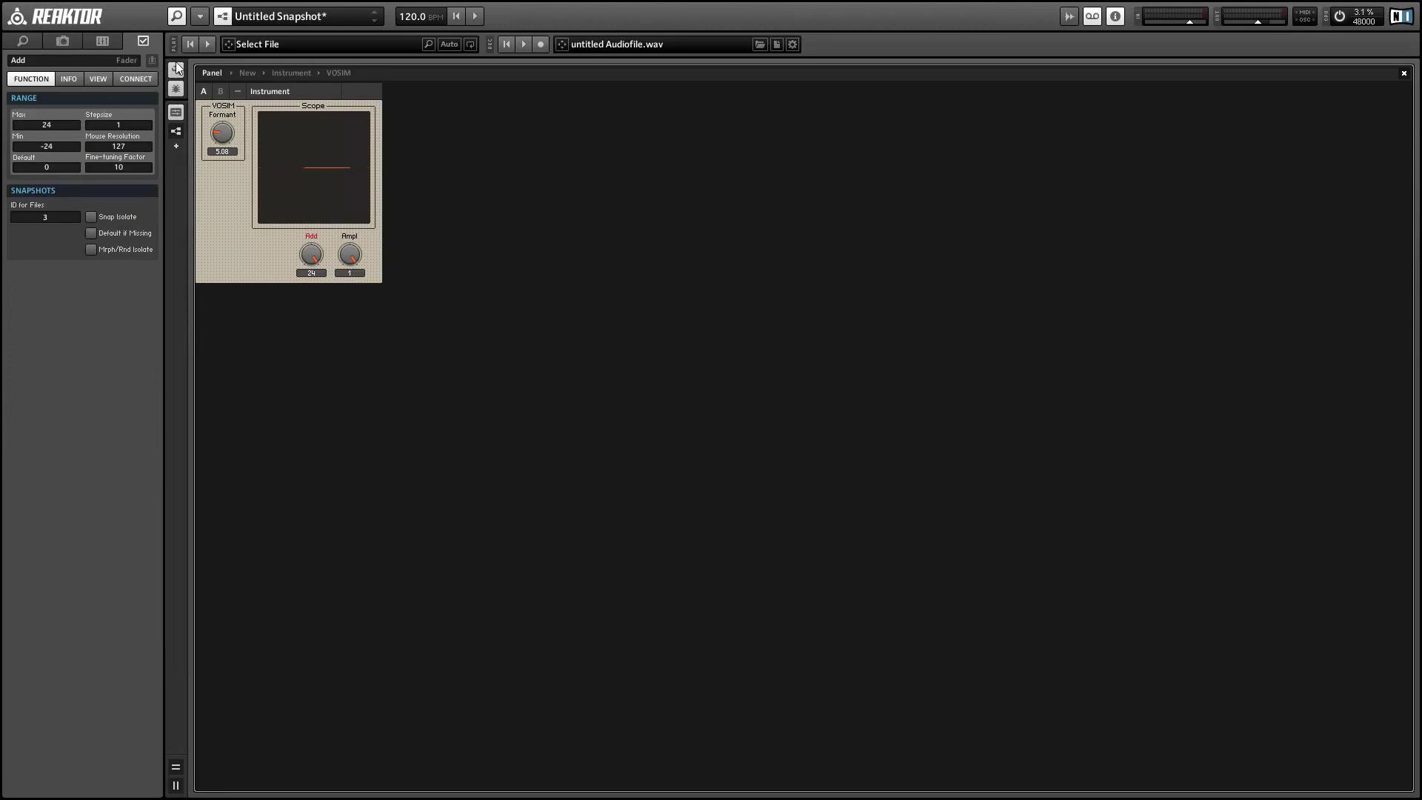
pyautogui.click(179, 72)
# Turn the Ampl and Add knobs, trying amplitudes 0.27, 0.17 and 0.45, to reshape the waveform.
pyautogui.moveTo(350, 255); pyautogui.dragTo(359, 330)
pyautogui.moveTo(311, 254)
pyautogui.mouseDown()
pyautogui.moveTo(317, 301)
pyautogui.moveTo(321, 283)
pyautogui.mouseUp()
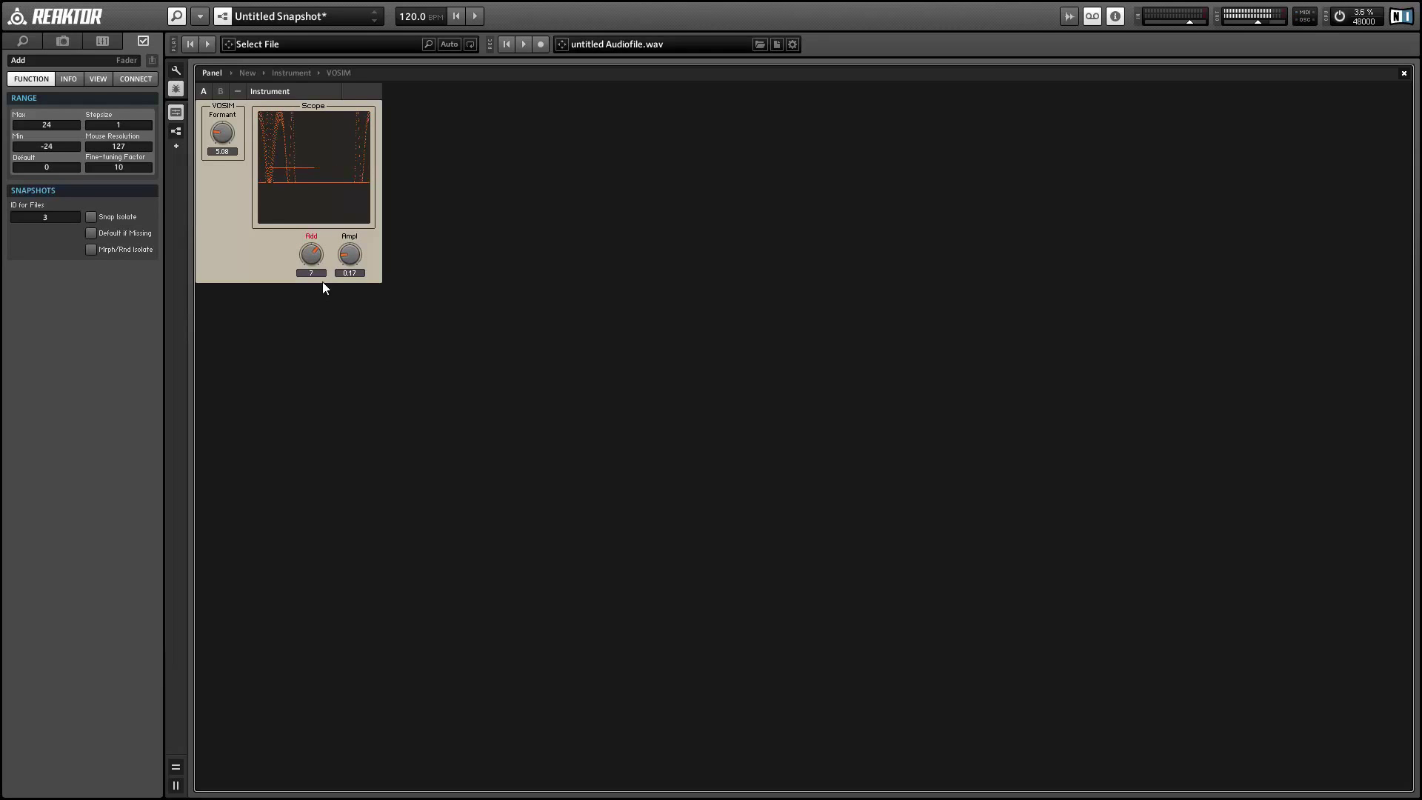
pyautogui.moveTo(354, 259)
pyautogui.mouseDown()
pyautogui.moveTo(343, 215)
pyautogui.moveTo(345, 261)
pyautogui.moveTo(320, 262)
pyautogui.moveTo(327, 246)
pyautogui.moveTo(354, 255)
pyautogui.moveTo(310, 267)
pyautogui.mouseUp()
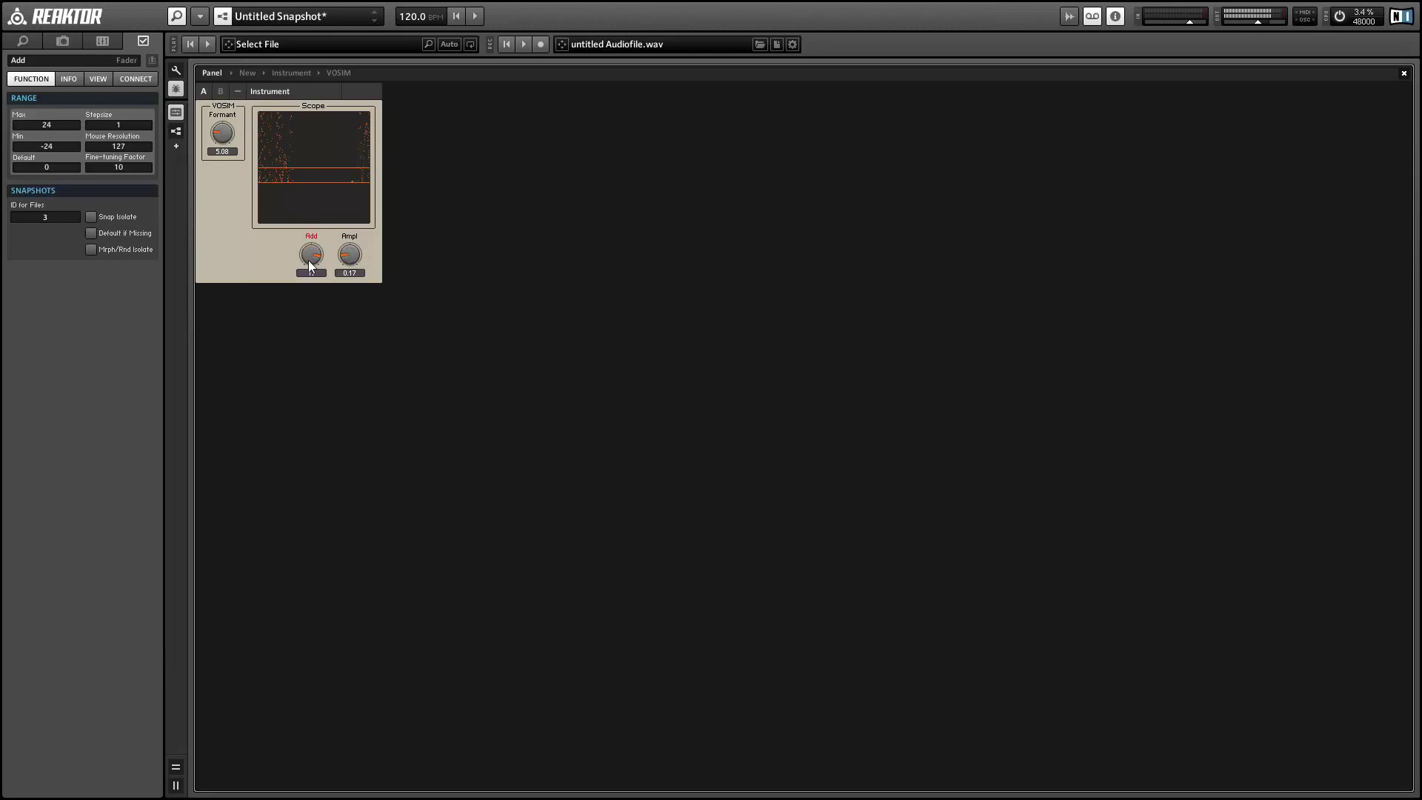